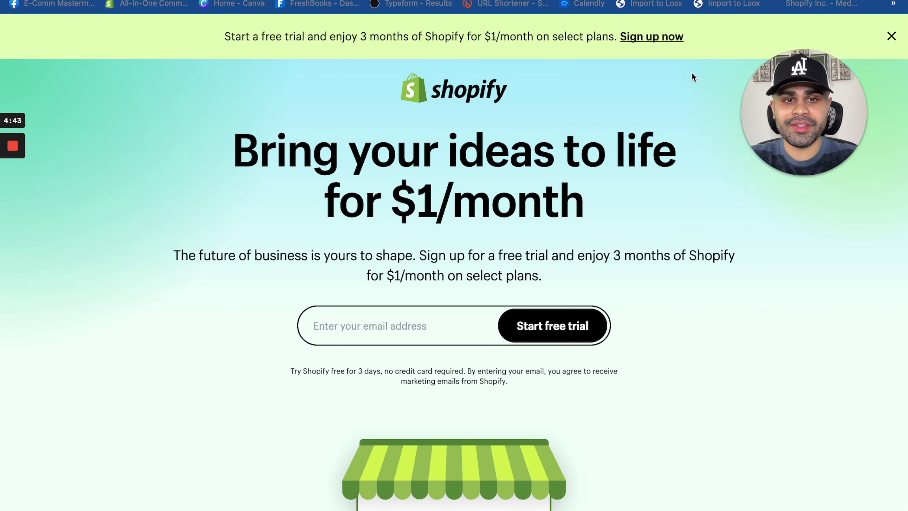
Start the free trial sign-up and answer that the business is just starting and will sell through an online store.
left_click(667, 38)
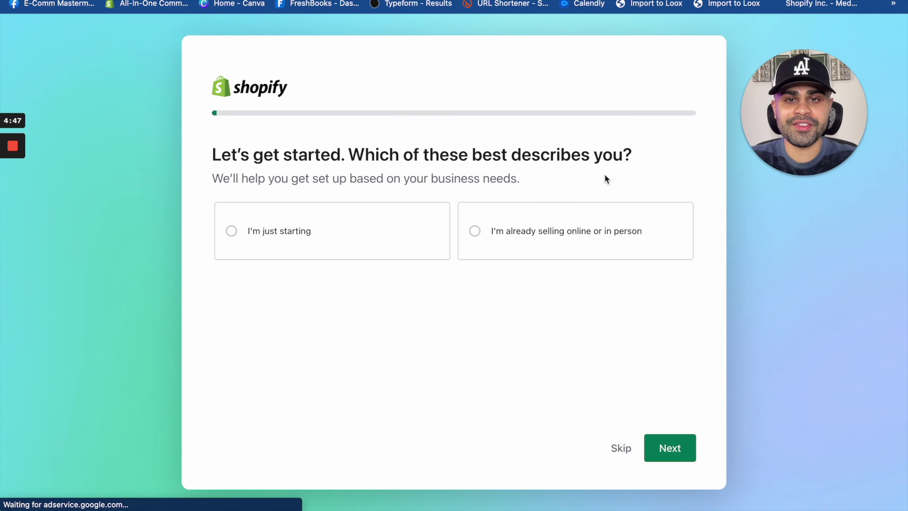
left_click(371, 251)
left_click(670, 447)
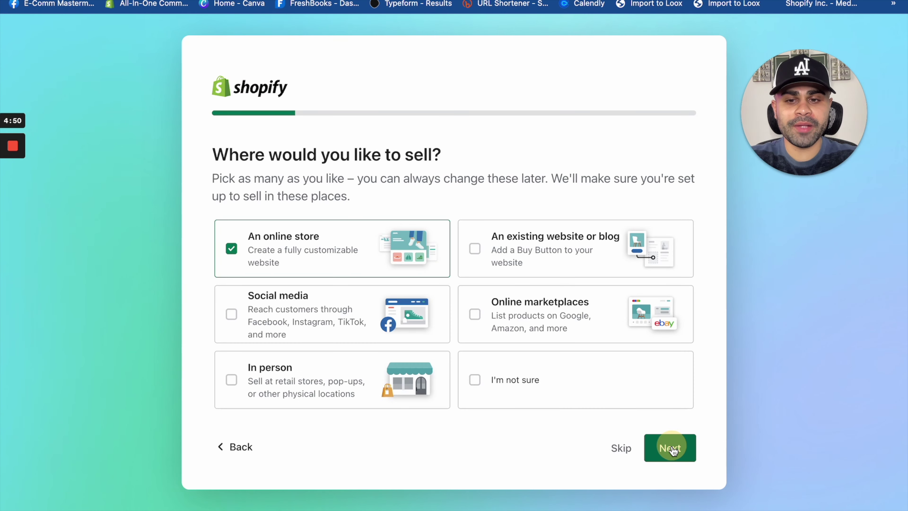
left_click(683, 451)
Choose dropshipping products as the first thing to sell and answer No to having an online audience.
left_click(354, 286)
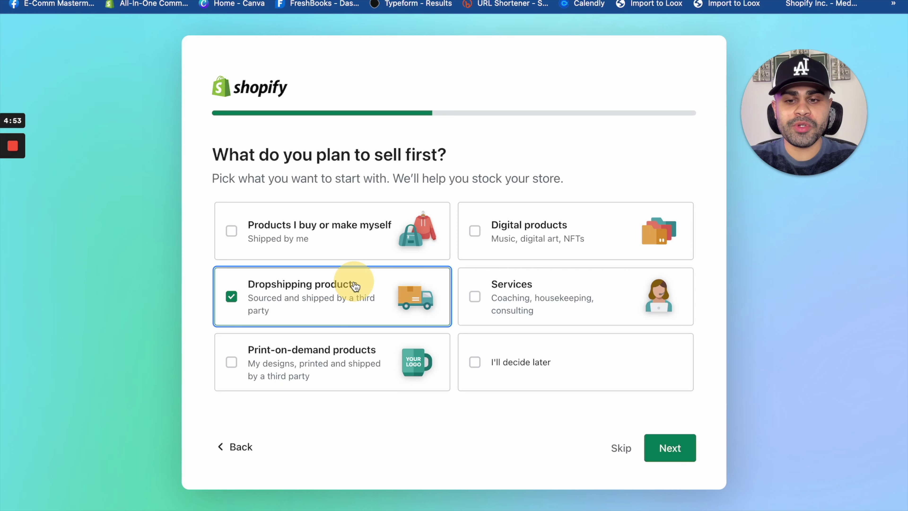
left_click(669, 448)
left_click(544, 251)
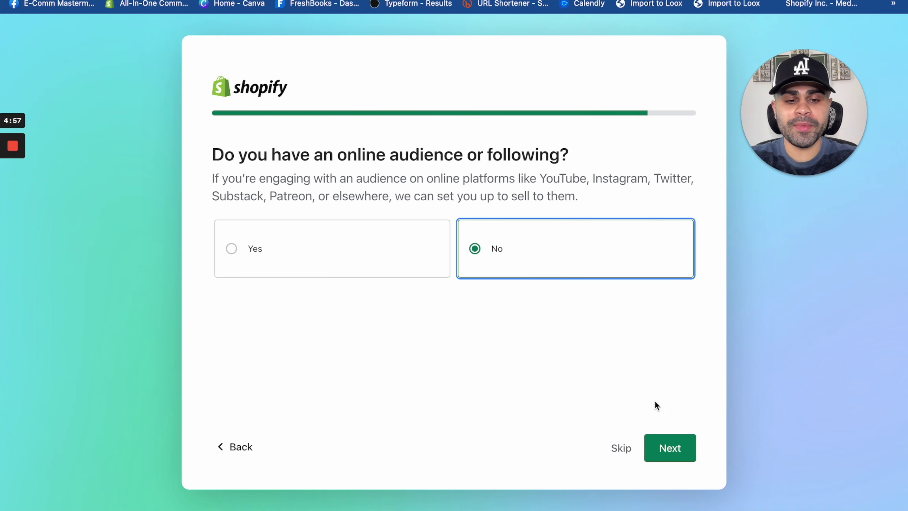
left_click(685, 445)
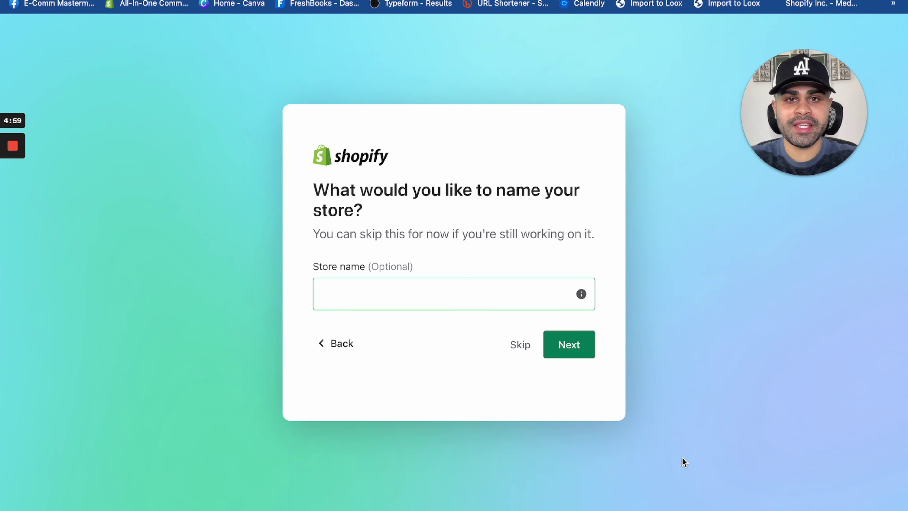
Name the store XYZZ and accept United States as the business location.
left_click(482, 296)
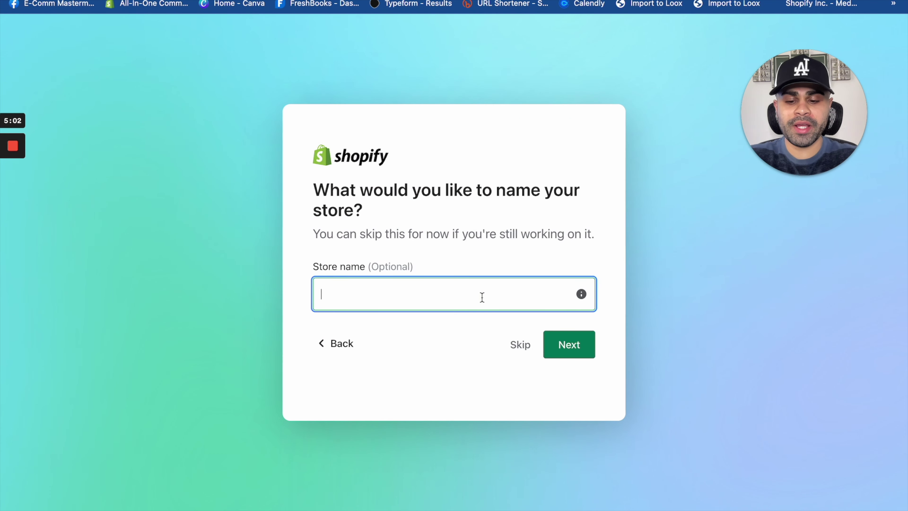
type("XYZ")
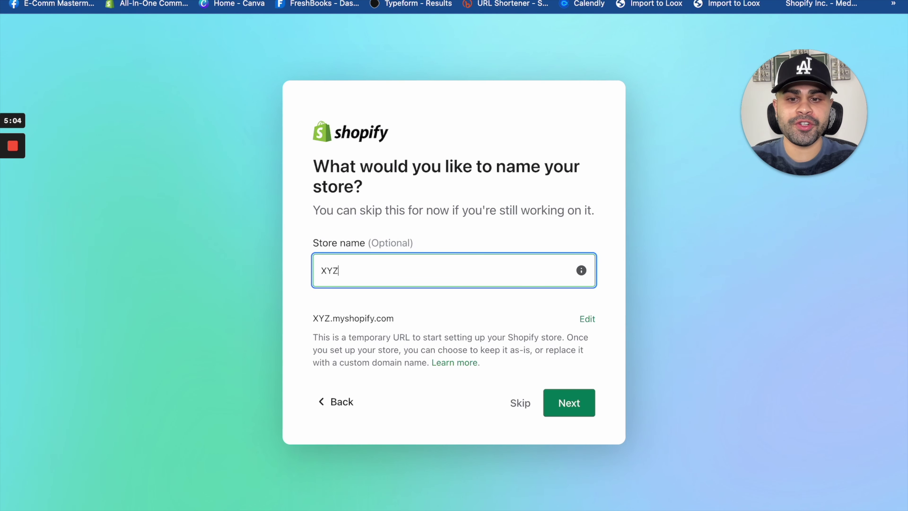
left_click(315, 318)
left_click(372, 264)
type("Z")
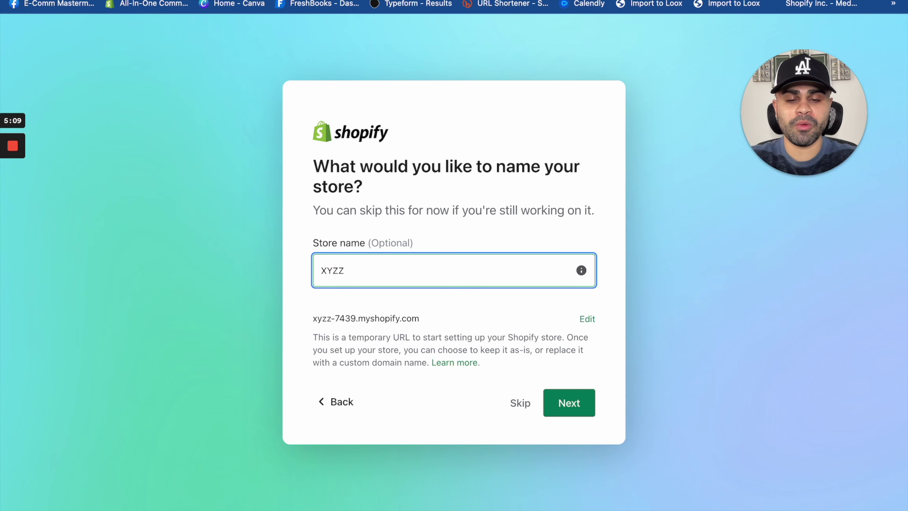
left_click(573, 409)
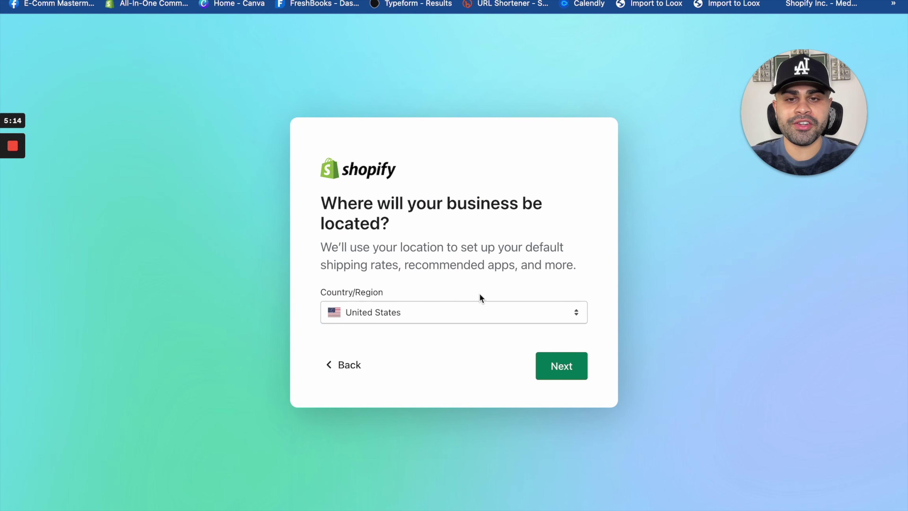
left_click(574, 371)
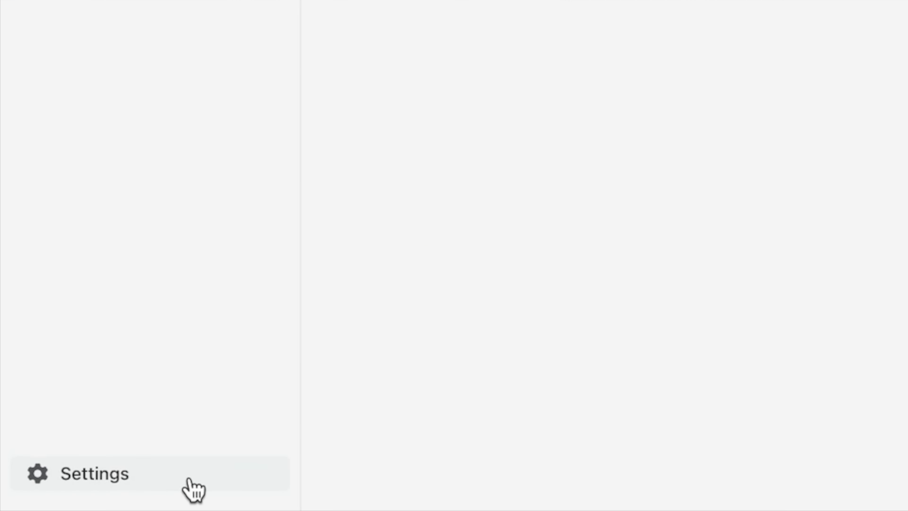
Open the store's users and permissions settings and review the permissions that can be granted to a new staff member.
left_click(184, 487)
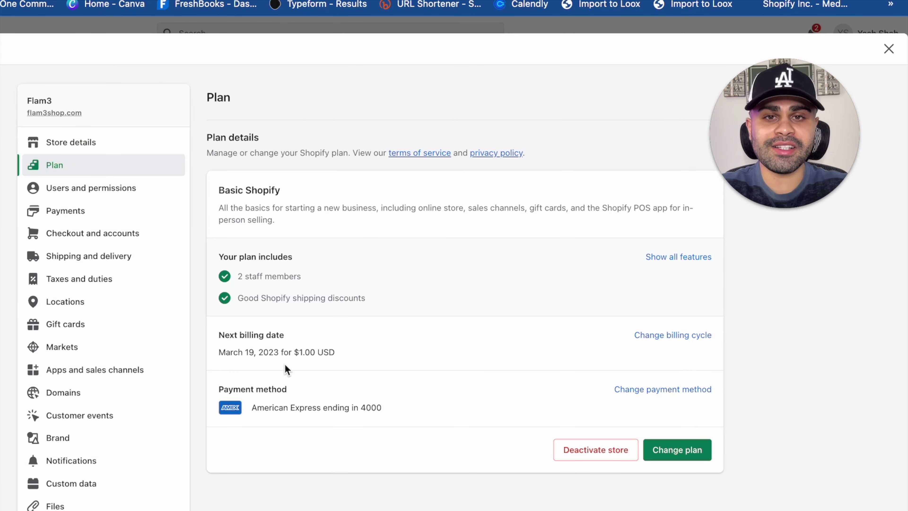
left_click(96, 189)
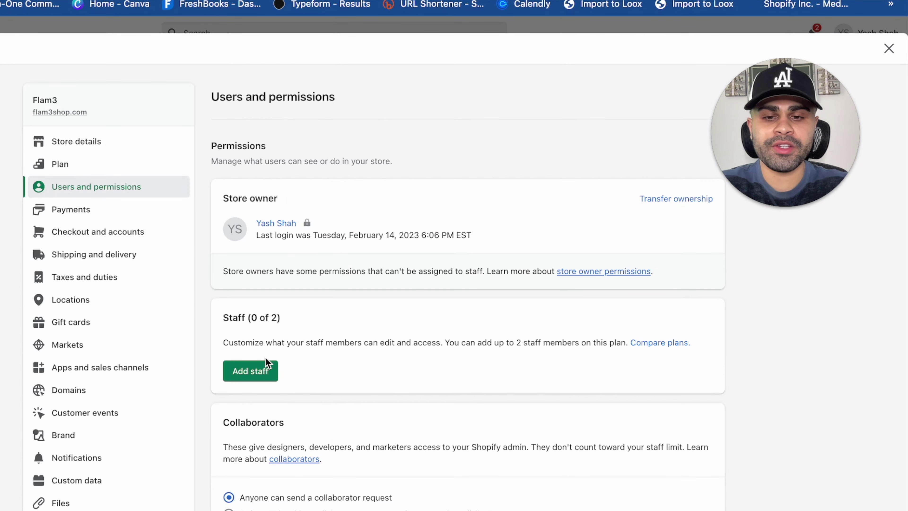
left_click(266, 363)
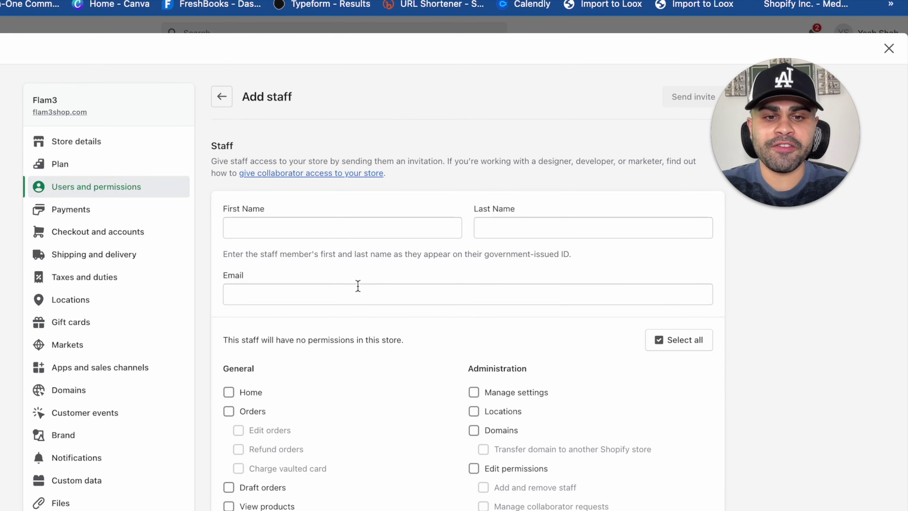
scroll(447, 318, "down", 6)
scroll(447, 318, "down", 9)
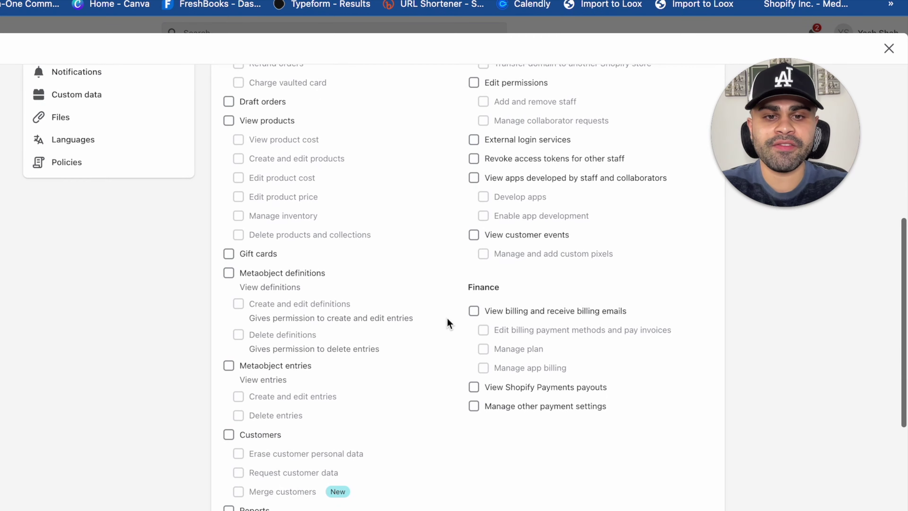
scroll(447, 318, "down", 1)
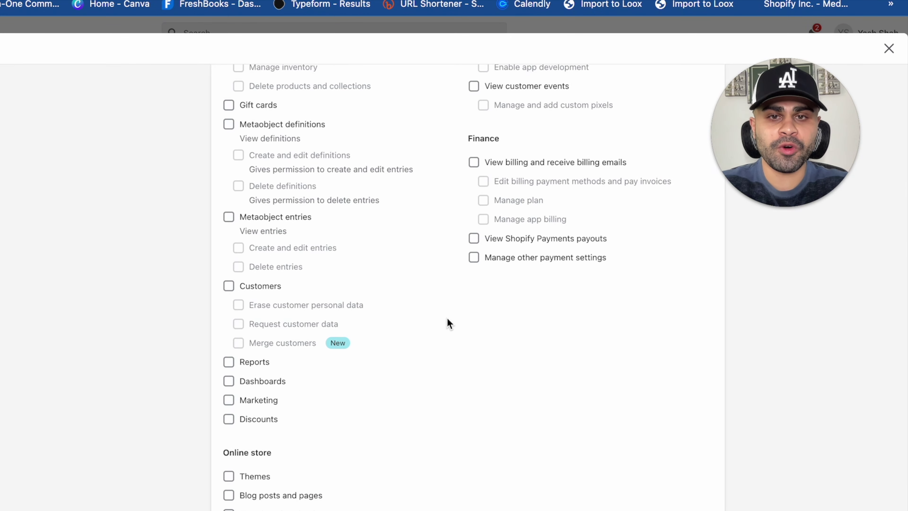
scroll(447, 318, "up", 20)
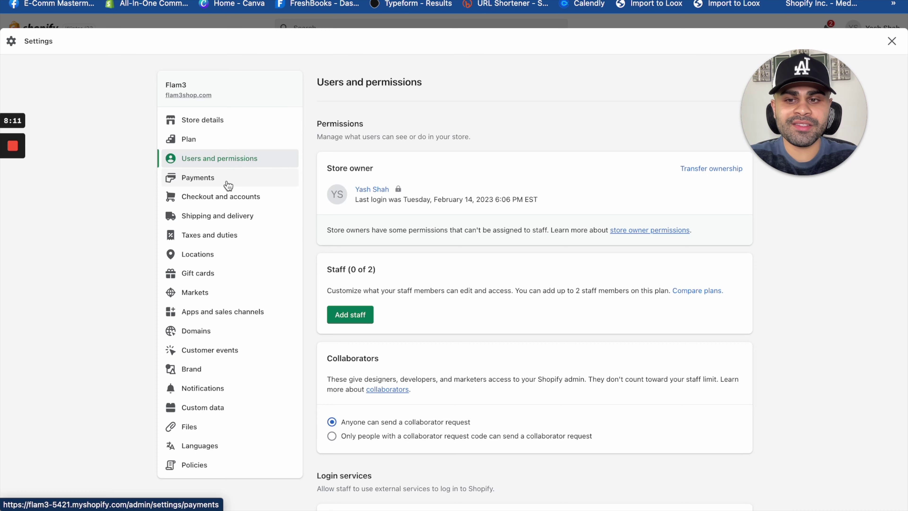
Review the store's payment settings, including Shopify Payments, the payout bank account and the additional payment methods.
left_click(230, 184)
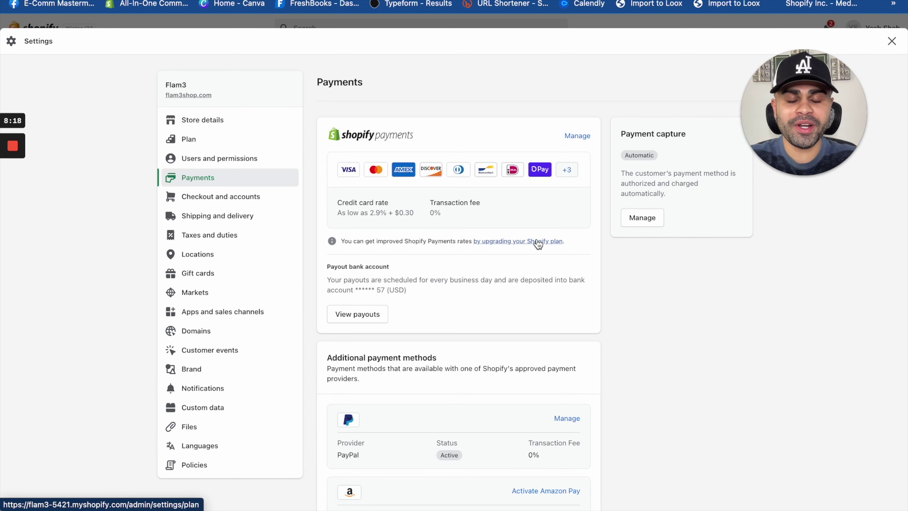
scroll(537, 243, "down", 3)
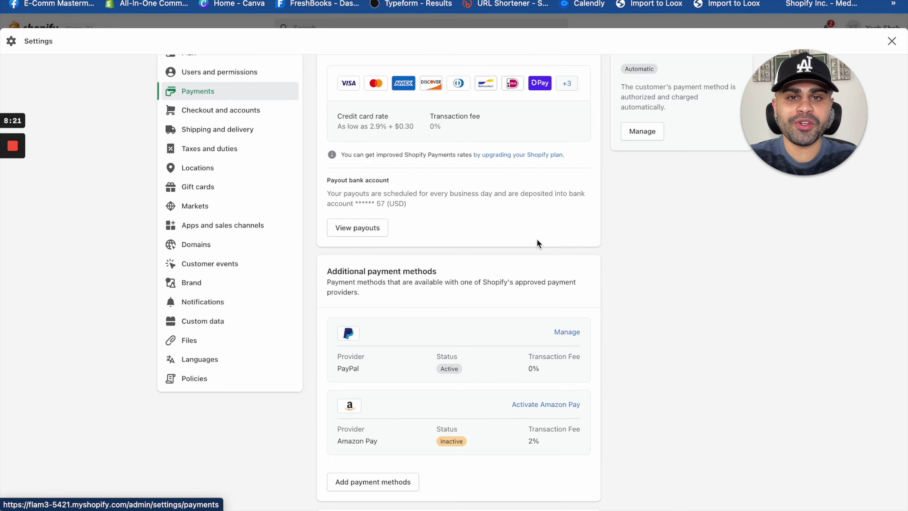
scroll(536, 238, "up", 1)
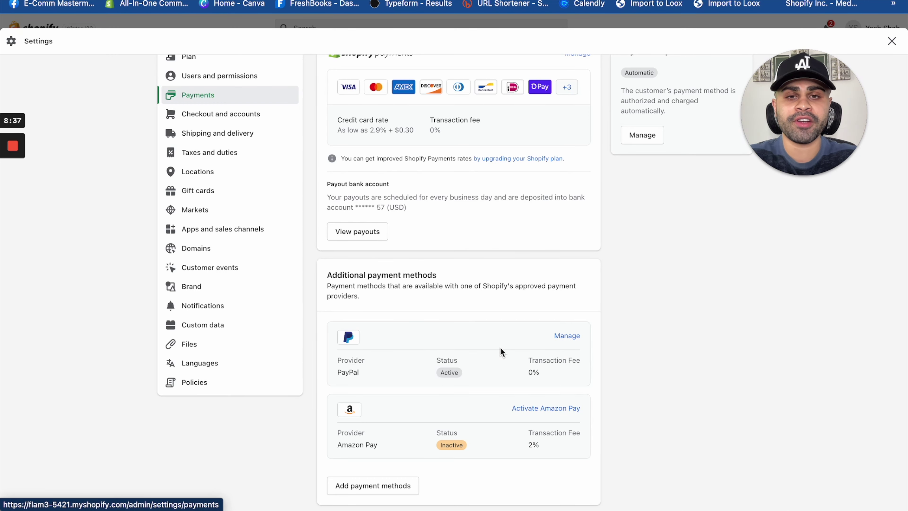
scroll(502, 352, "up", 2)
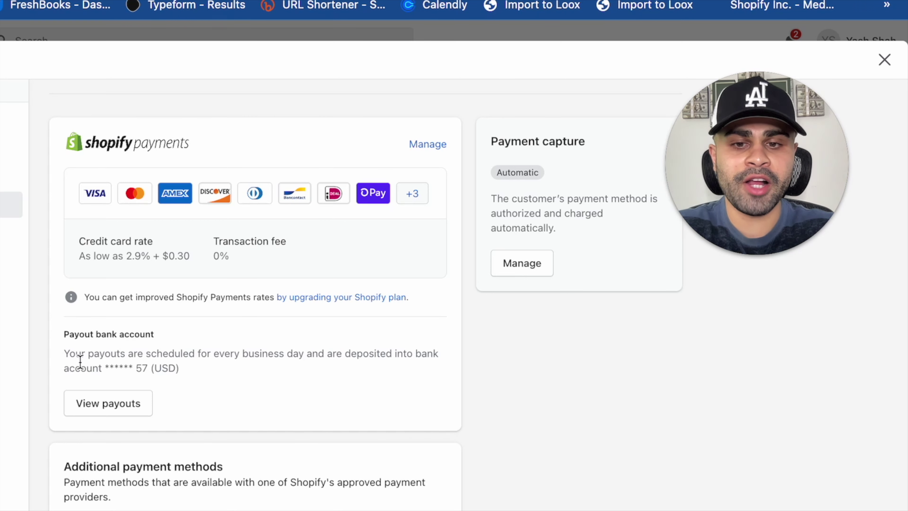
scroll(314, 383, "down", 5)
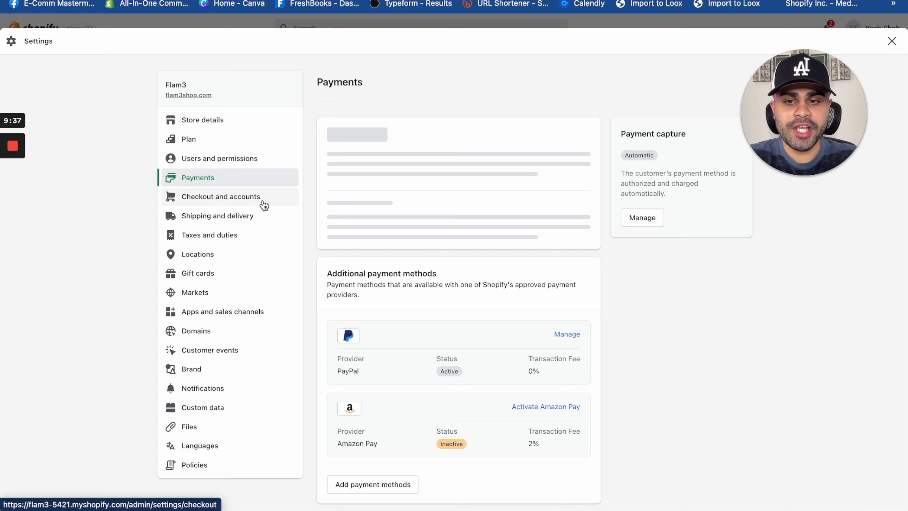
In the checkout and accounts settings, make the shipping address phone number optional in the customer information.
left_click(265, 205)
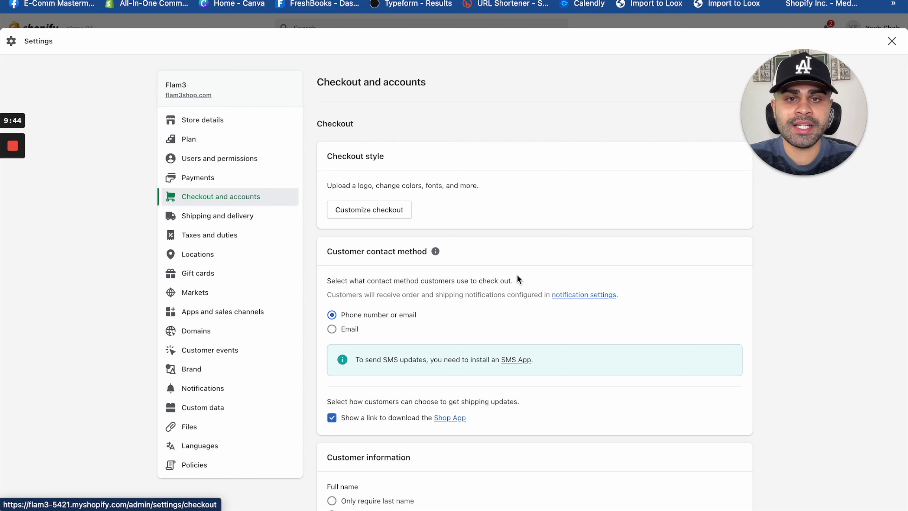
scroll(518, 279, "down", 3)
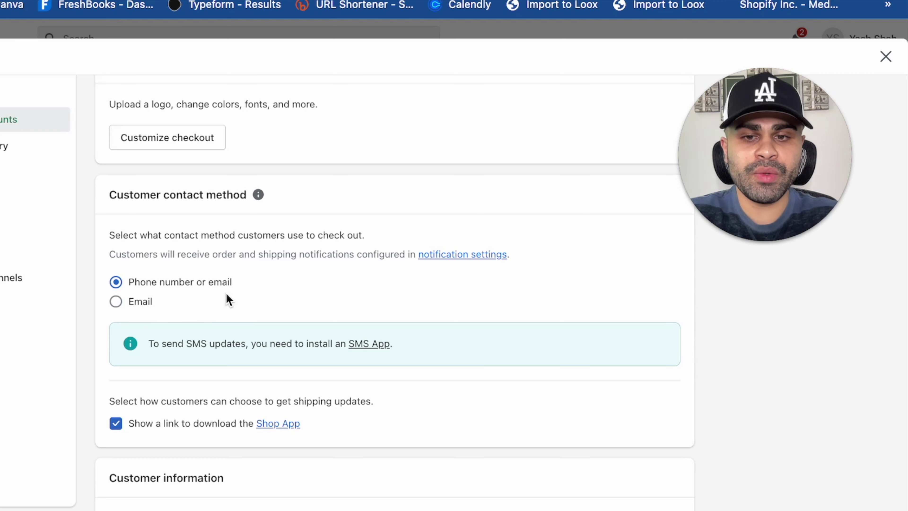
scroll(304, 304, "down", 3)
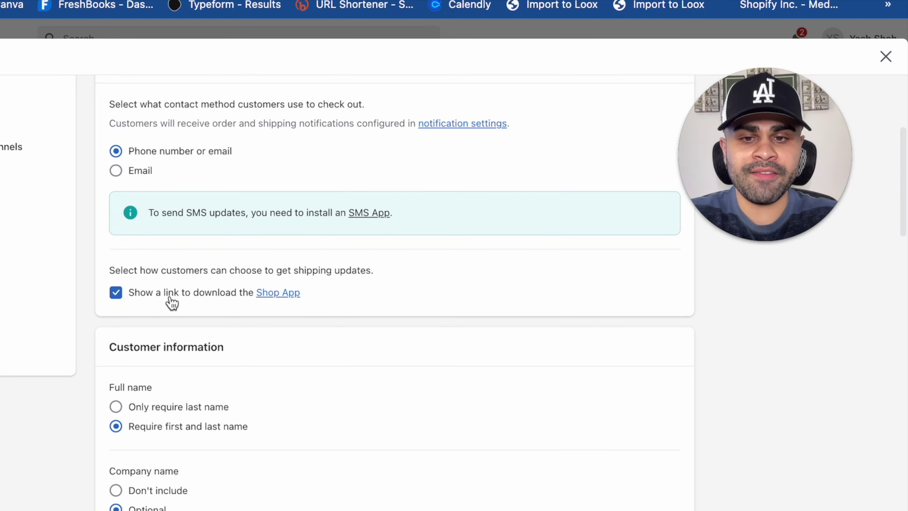
scroll(336, 345, "down", 5)
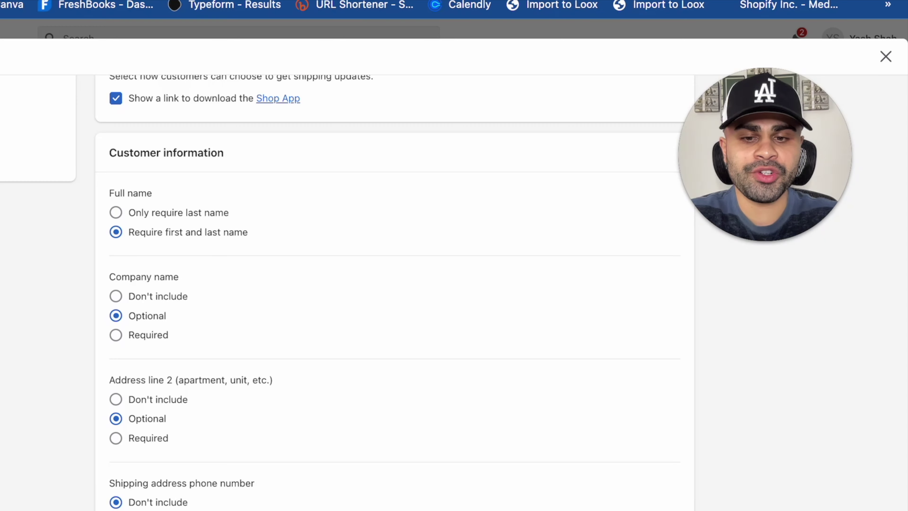
left_click(118, 510)
Review the checkout settings for tipping, order processing, marketing options, abandoned checkout emails and the post-purchase page.
scroll(236, 505, "down", 10)
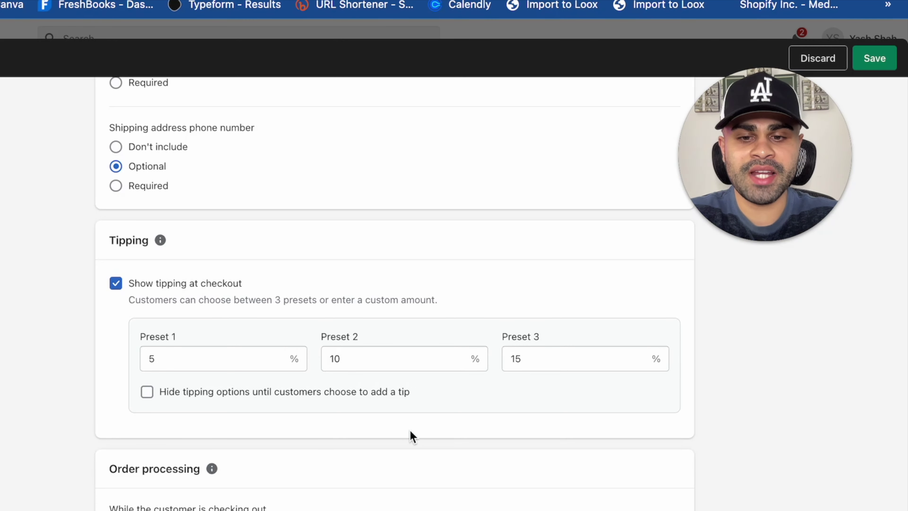
scroll(410, 430, "down", 5)
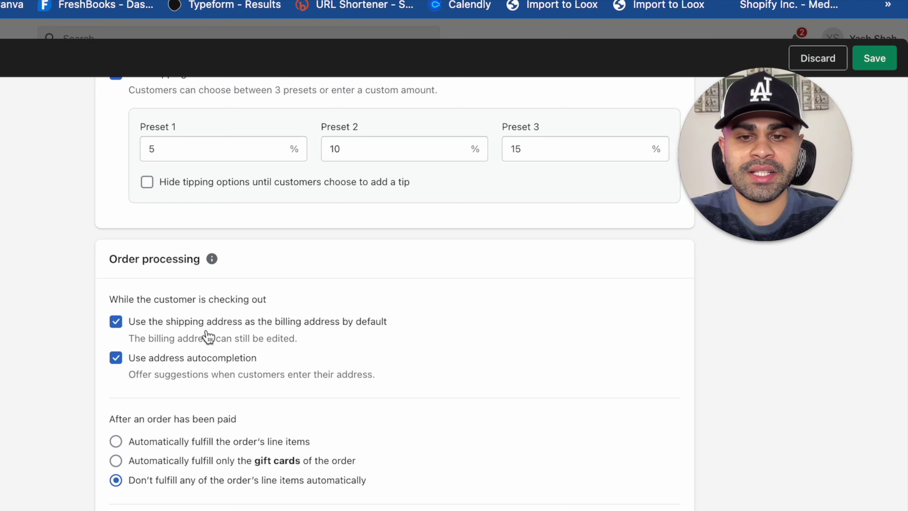
scroll(302, 399, "down", 3)
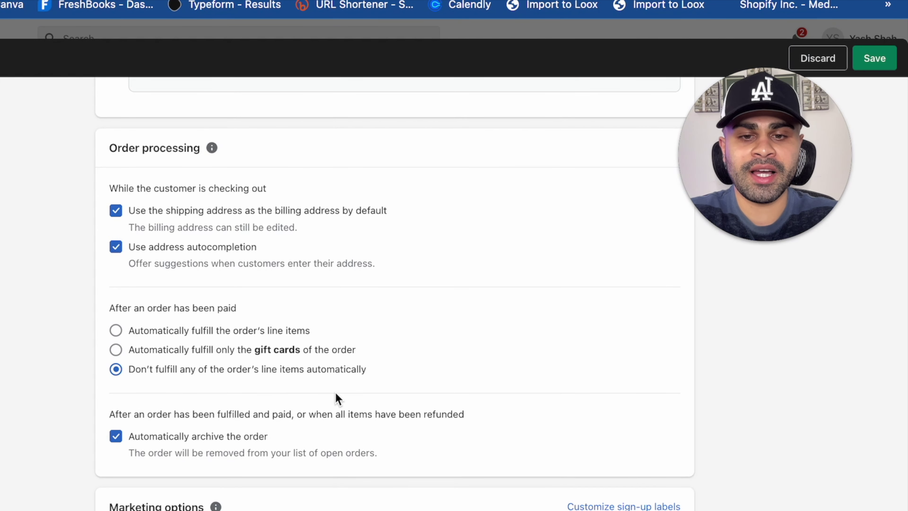
scroll(330, 395, "down", 4)
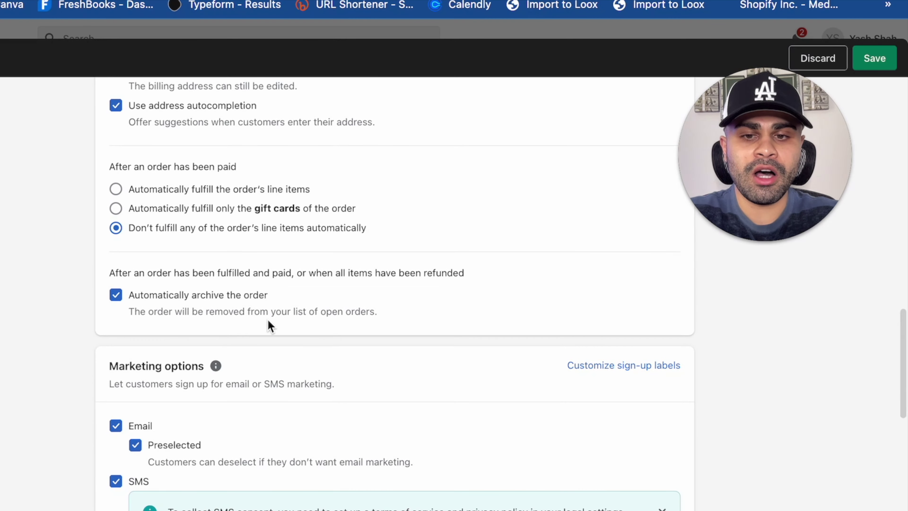
scroll(332, 393, "down", 4)
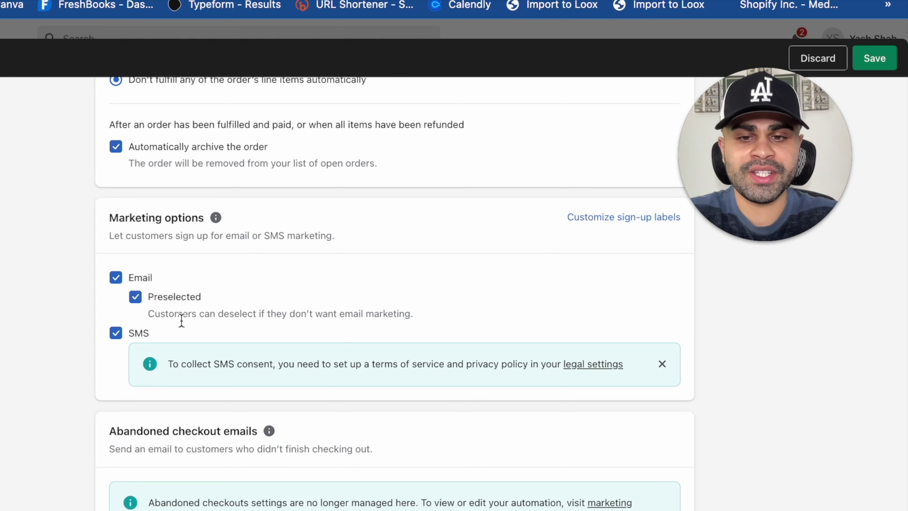
scroll(179, 383, "down", 2)
scroll(179, 382, "down", 7)
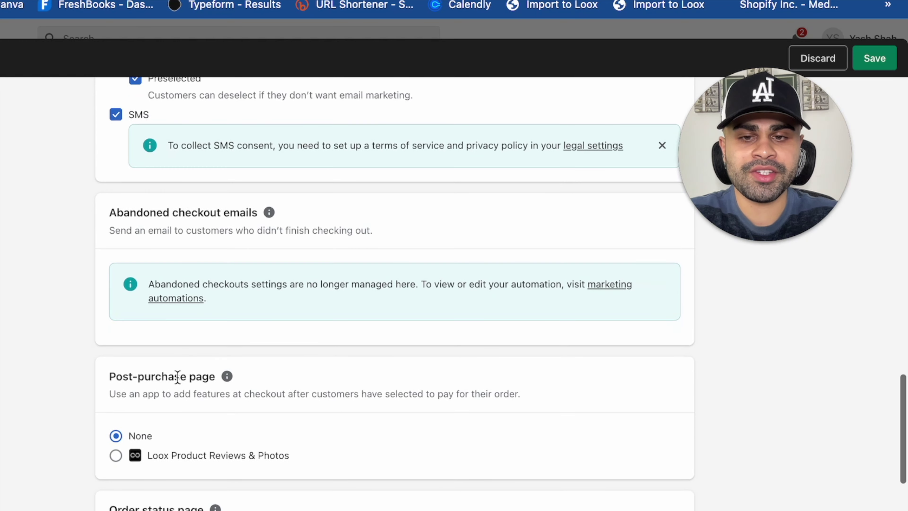
scroll(393, 293, "down", 11)
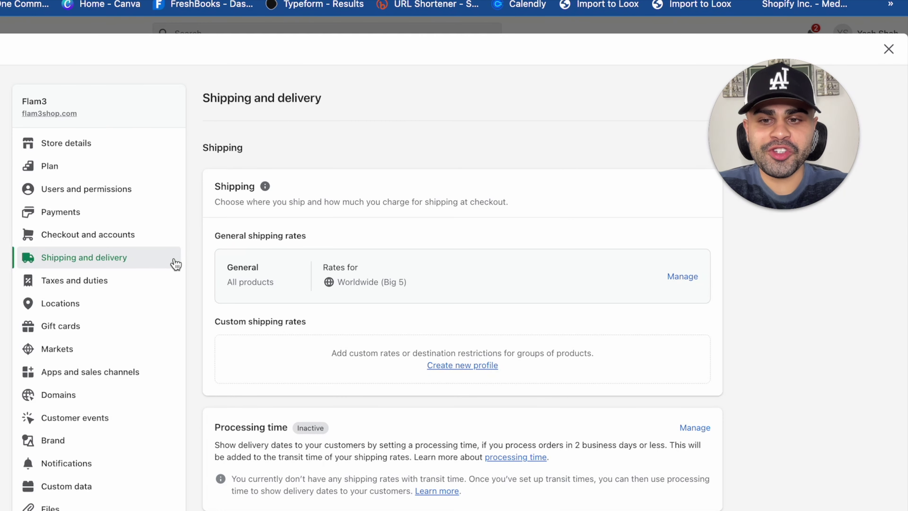
Open the general shipping rates for management and check the options for creating a new shipping zone.
left_click(279, 217)
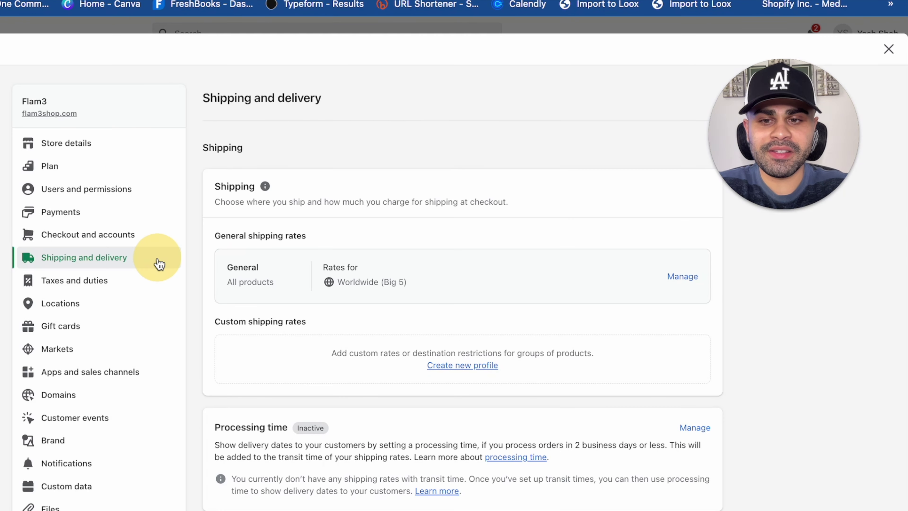
left_click(683, 277)
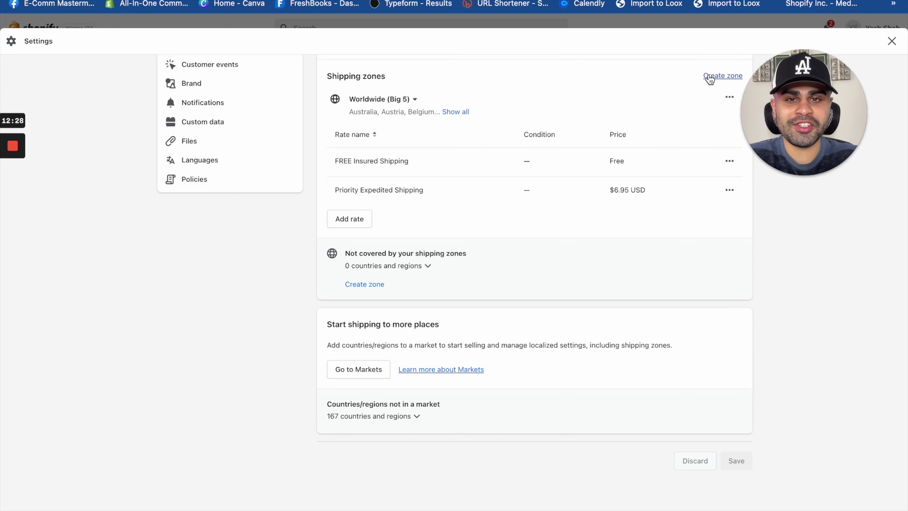
left_click(710, 77)
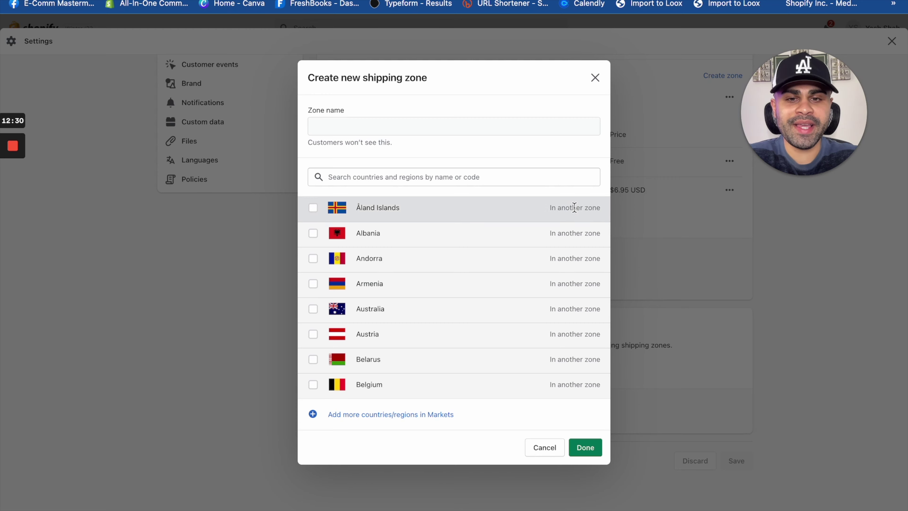
left_click(594, 78)
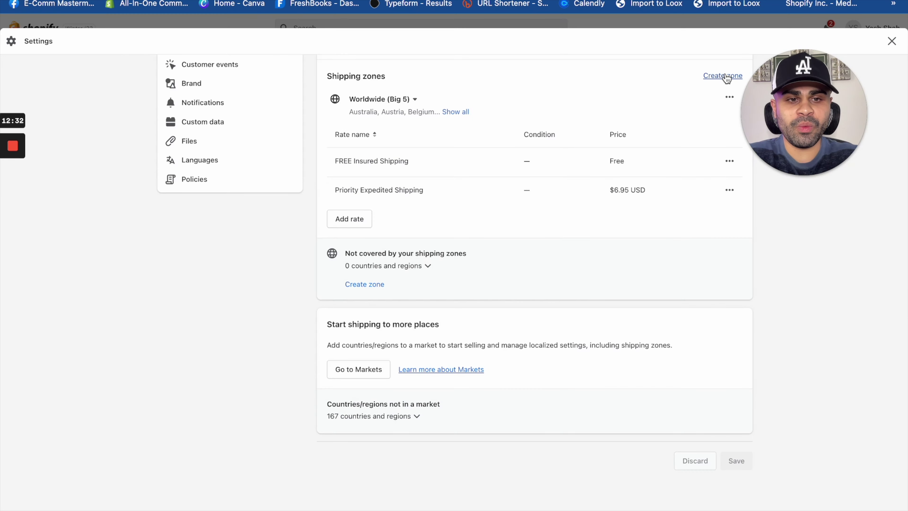
Review the countries included in the Worldwide (Big 5) shipping zone and its Priority Expedited Shipping rate.
left_click(728, 103)
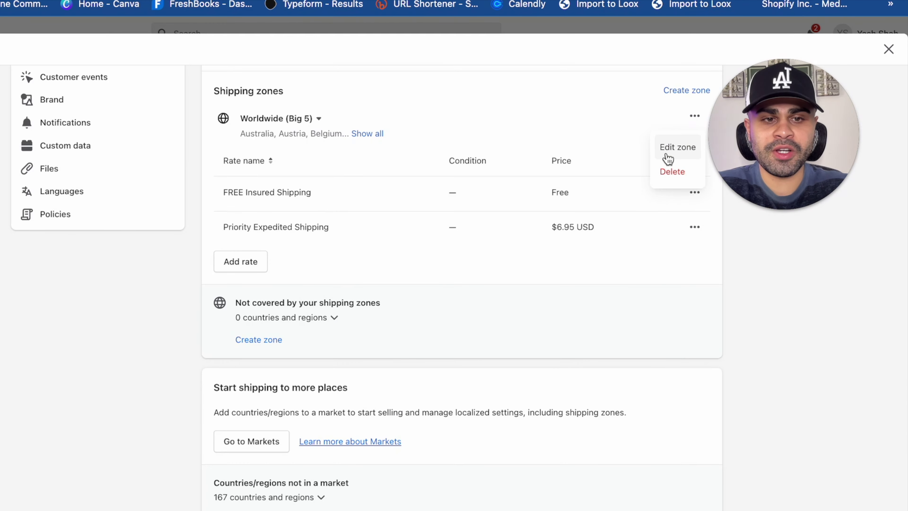
left_click(665, 153)
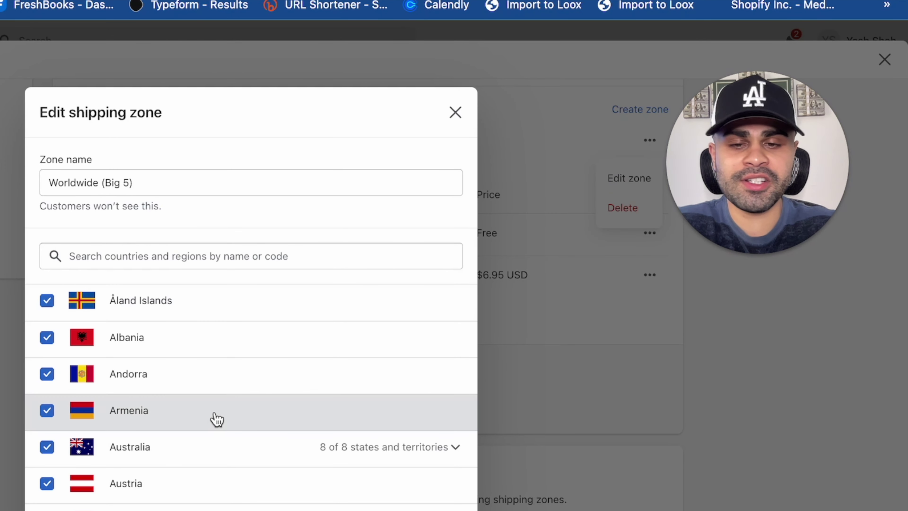
scroll(215, 415, "down", 20)
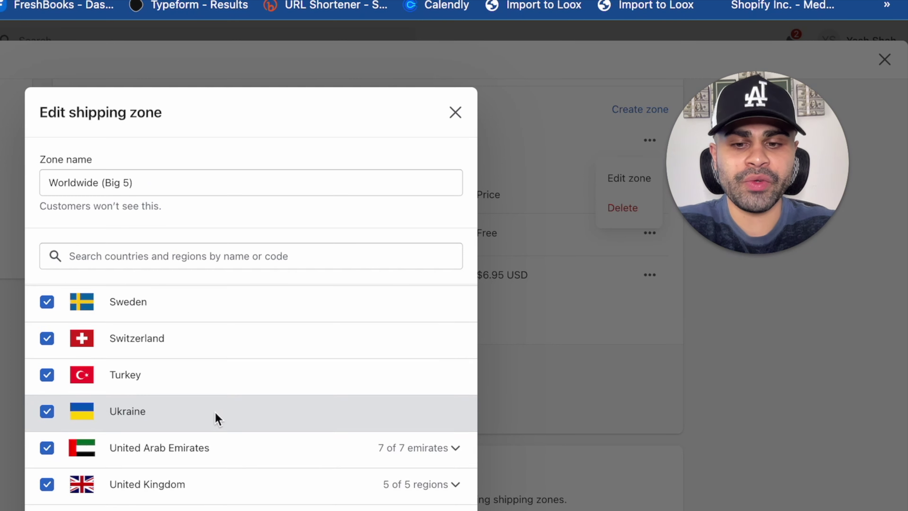
scroll(215, 415, "up", 8)
left_click(455, 112)
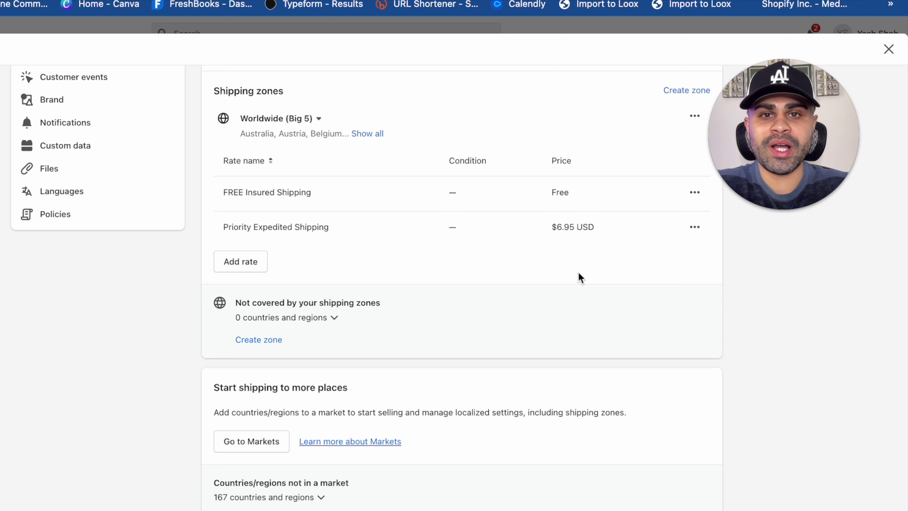
left_click_drag(603, 226, 217, 229)
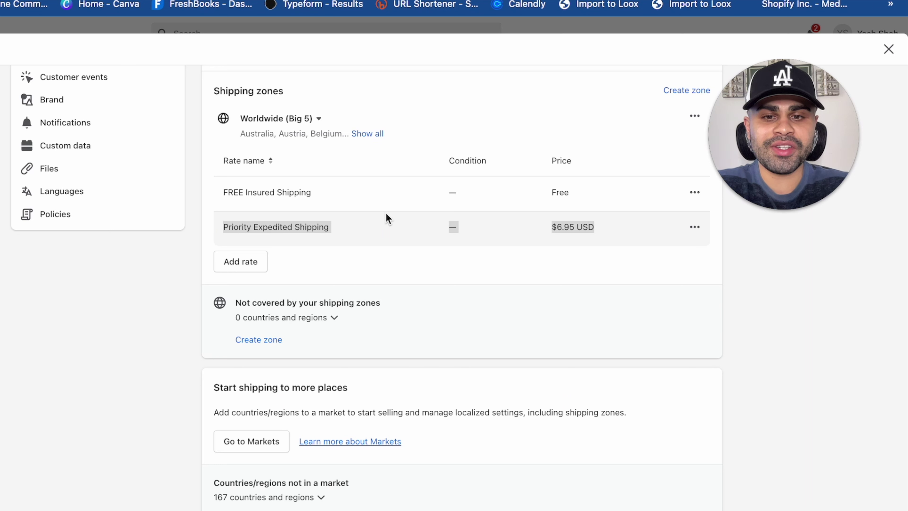
left_click(393, 229)
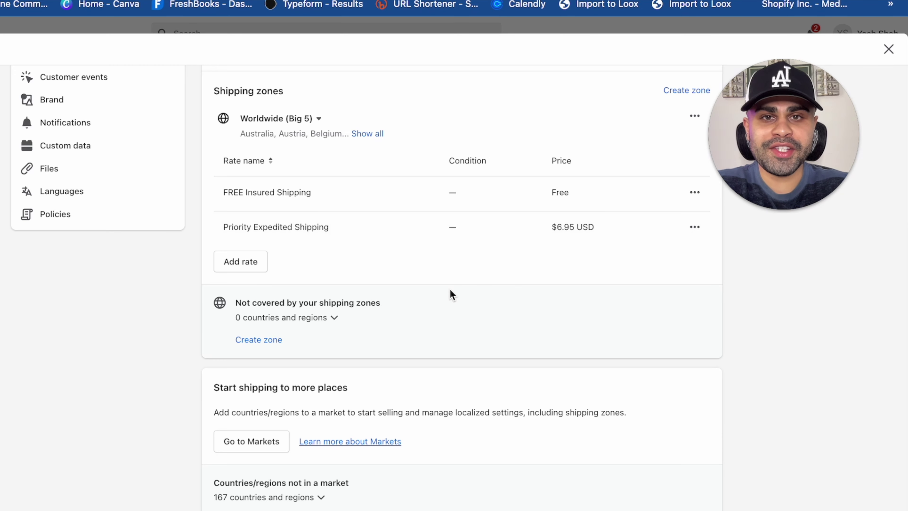
Add another free rate named FREE Insured Shipping to the Worldwide (Big 5) zone.
left_click(254, 261)
left_click(247, 311)
left_click(260, 334)
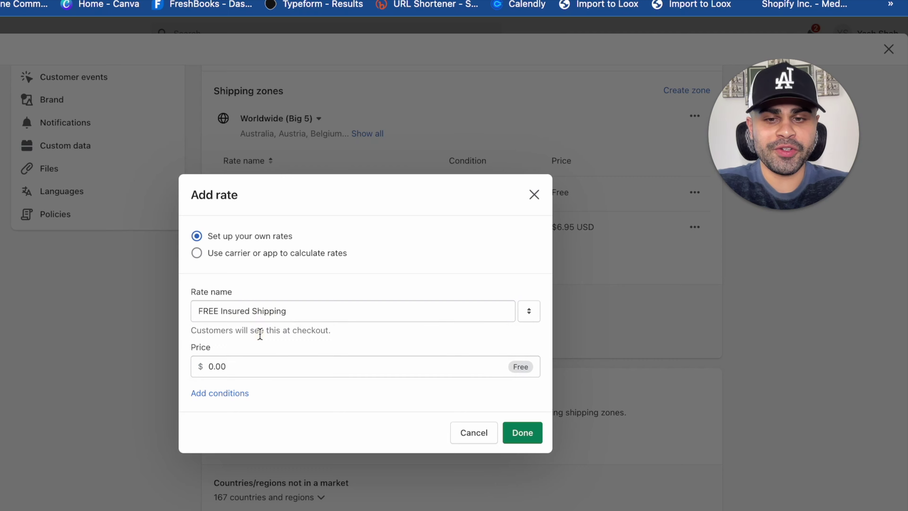
left_click(532, 433)
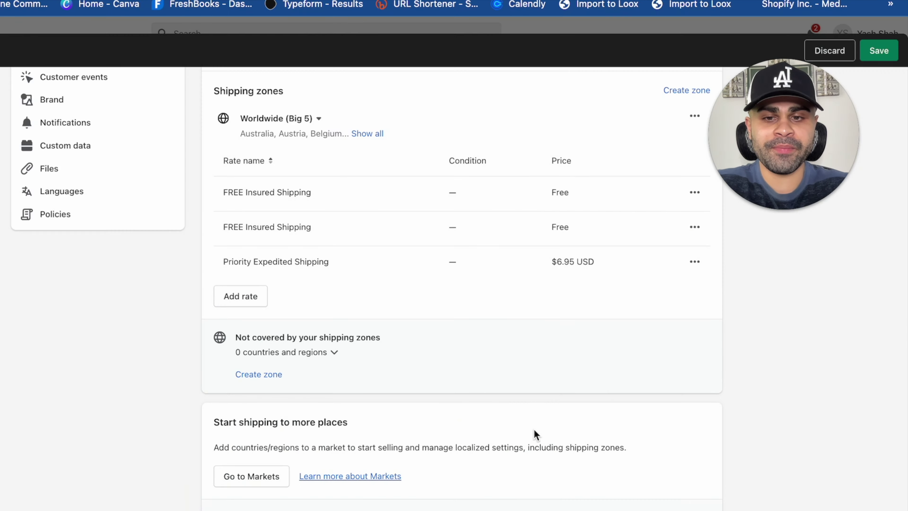
Add another rate named Priority Expedited Shipping, priced at $7.95, to the Worldwide (Big 5) zone.
left_click_drag(350, 263, 220, 261)
key("ctrl+c")
left_click(239, 295)
left_click(254, 310)
key("ctrl+v")
left_click_drag(250, 367, 177, 374)
type("7.95")
left_click(522, 433)
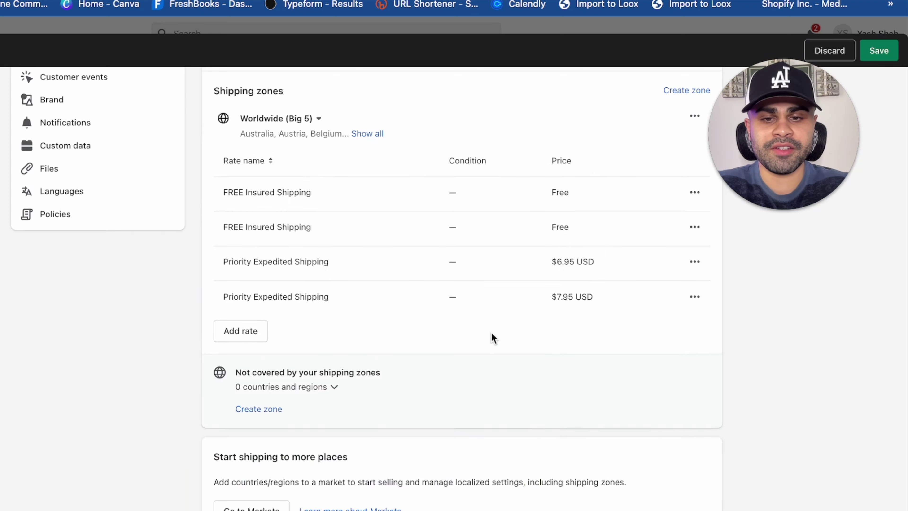
Delete the $7.95 Priority Expedited Shipping rate and the duplicate FREE Insured Shipping rate, and save the shipping profile.
left_click(694, 297)
left_click(675, 354)
left_click(694, 227)
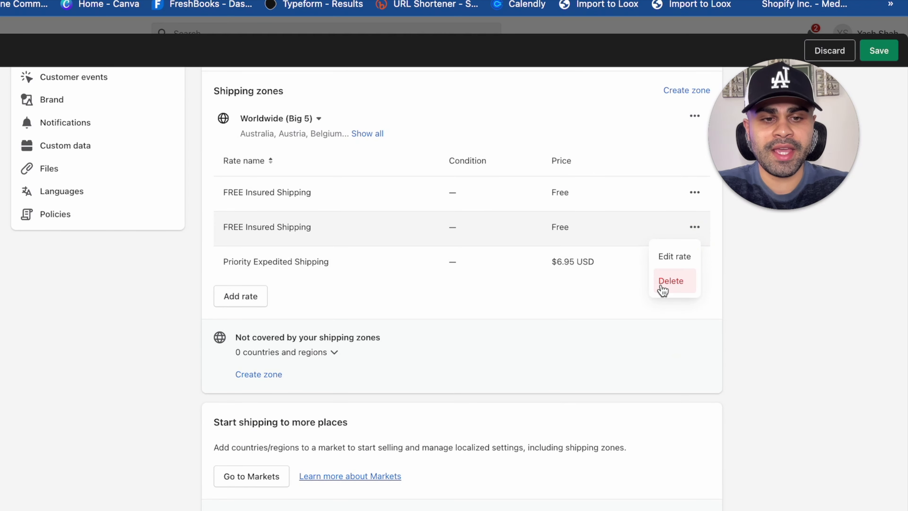
left_click(668, 281)
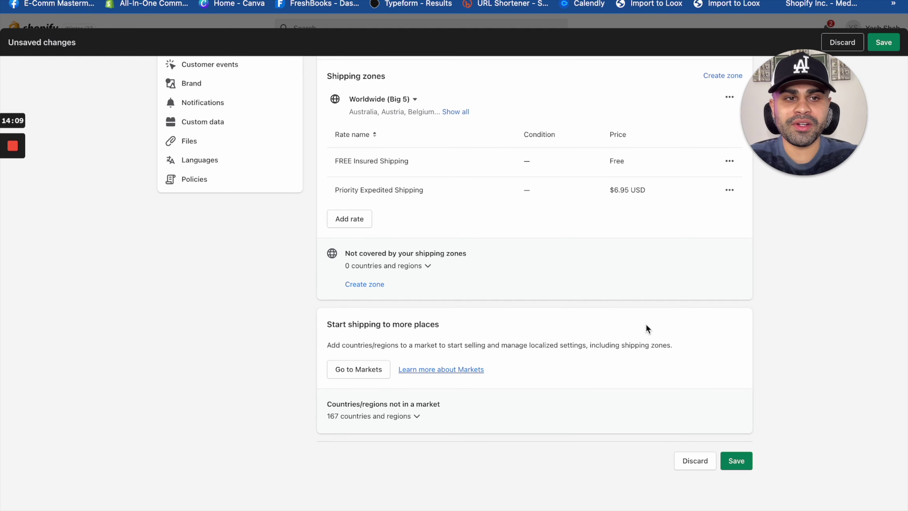
left_click(737, 461)
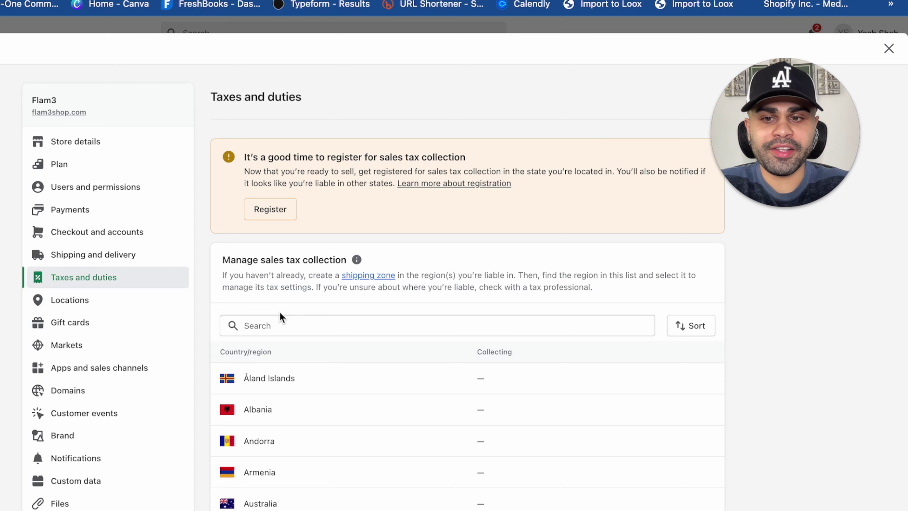
Search the sales tax collection regions for the United States and open its tax settings.
left_click(285, 326)
type("united")
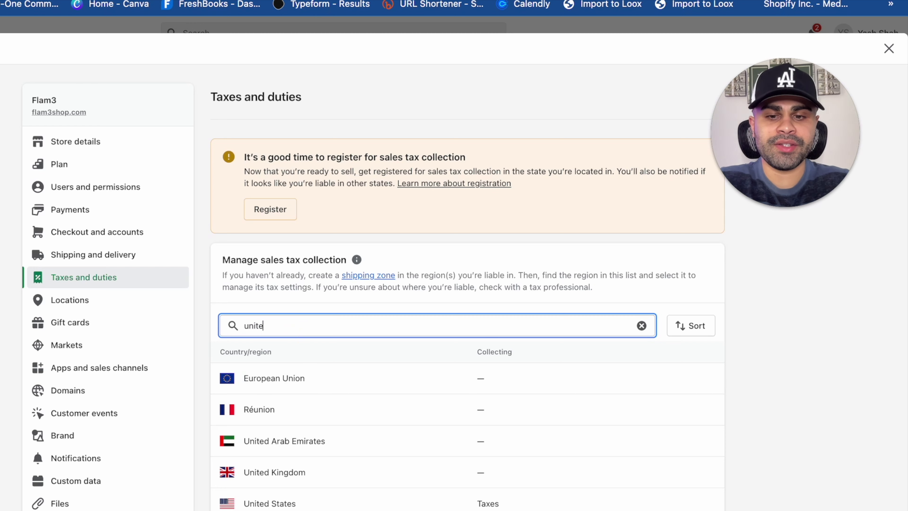
left_click(273, 443)
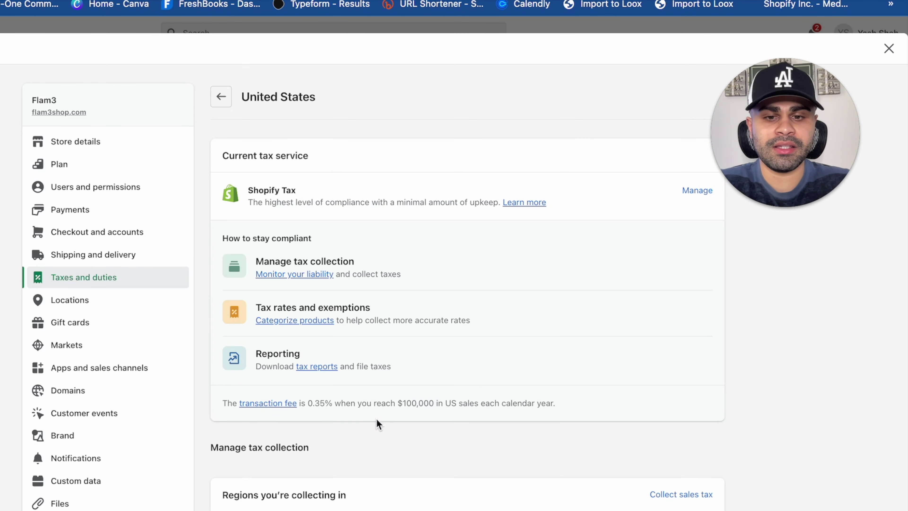
scroll(376, 420, "down", 5)
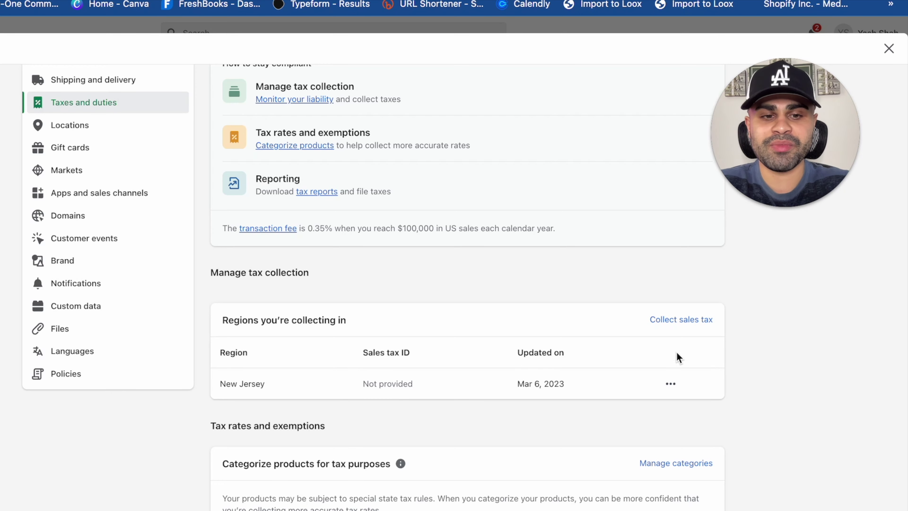
Check the available states in the United States sales tax collection form and close it without adding a region.
left_click(674, 320)
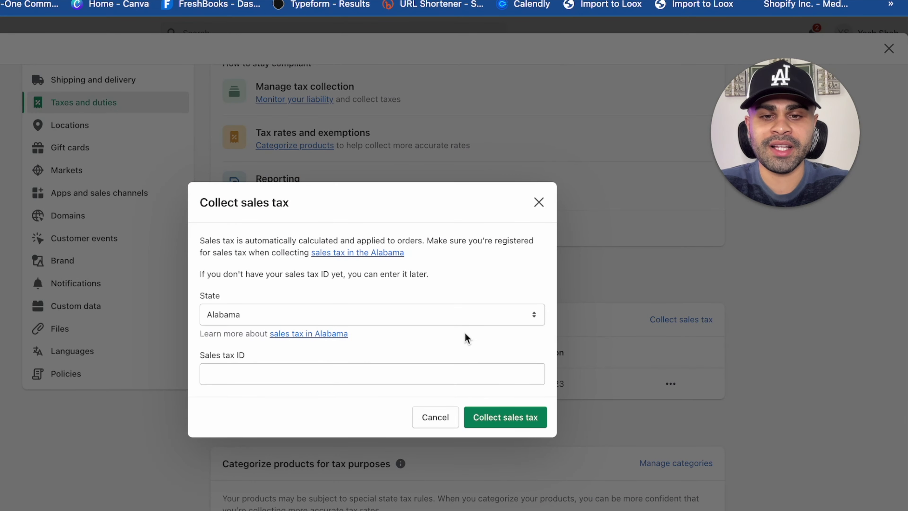
left_click(455, 321)
scroll(456, 411, "down", 10)
left_click(552, 366)
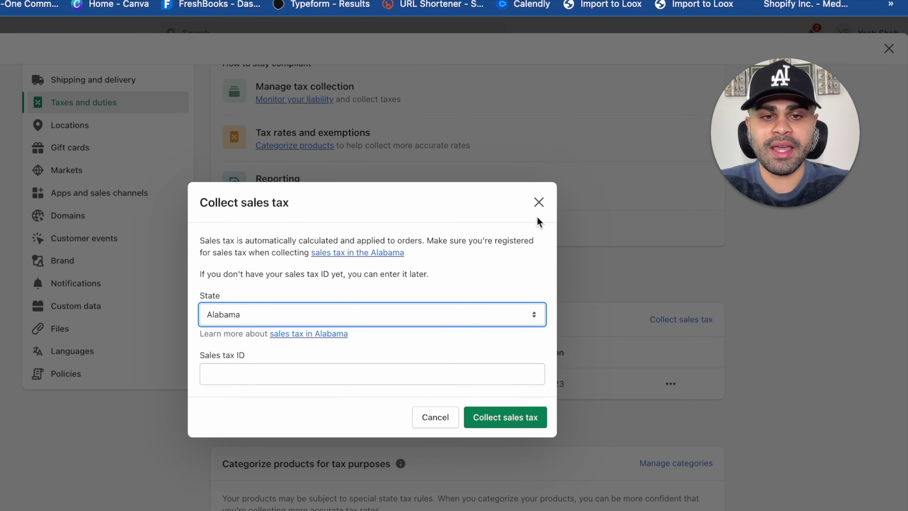
left_click(539, 203)
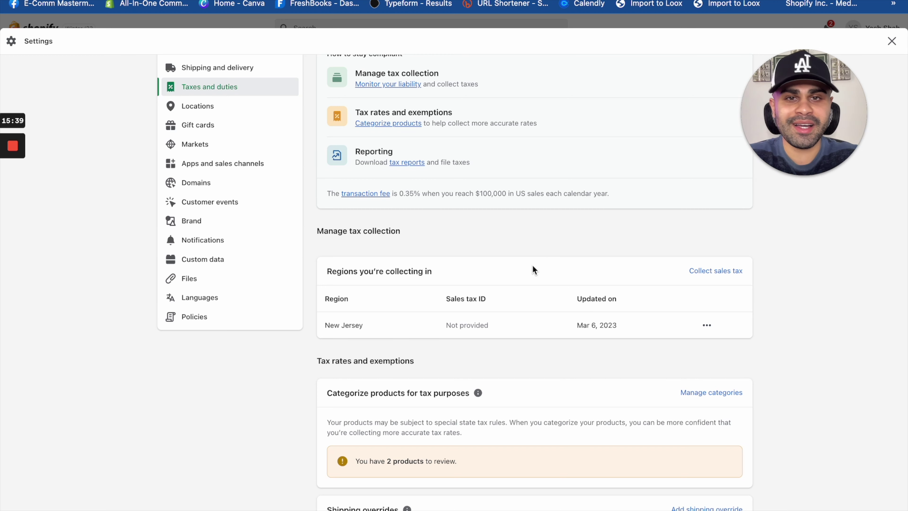
scroll(533, 270, "up", 5)
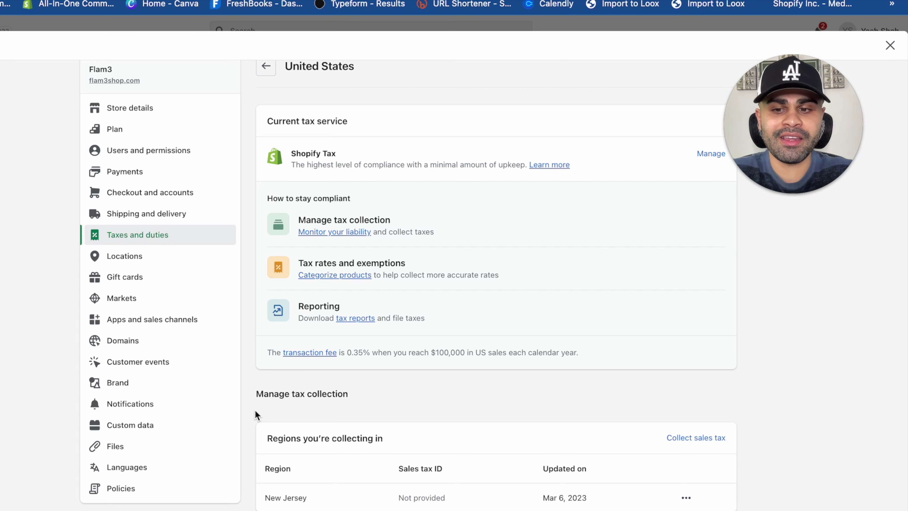
scroll(256, 415, "down", 3)
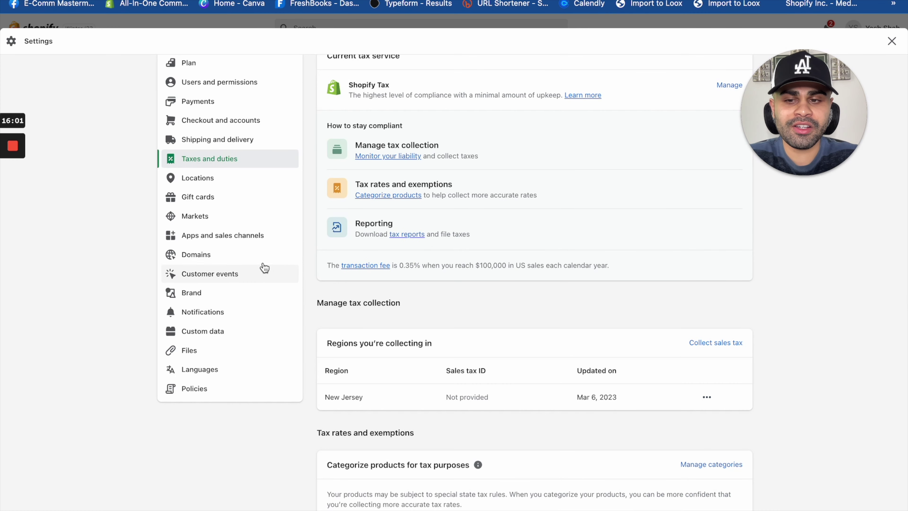
left_click(261, 256)
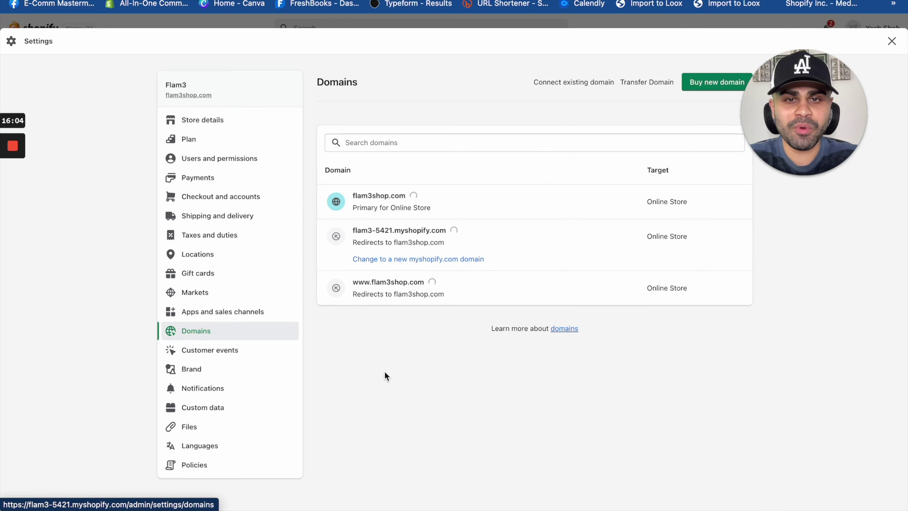
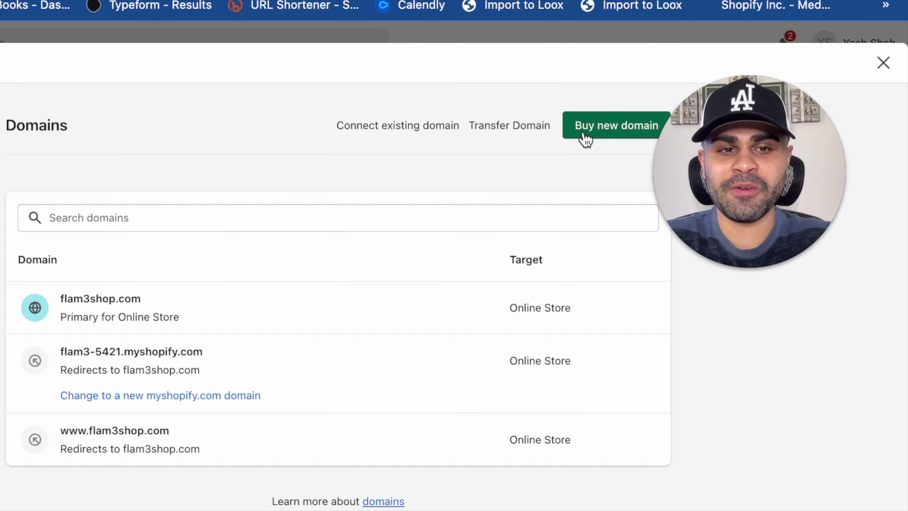
left_click(585, 137)
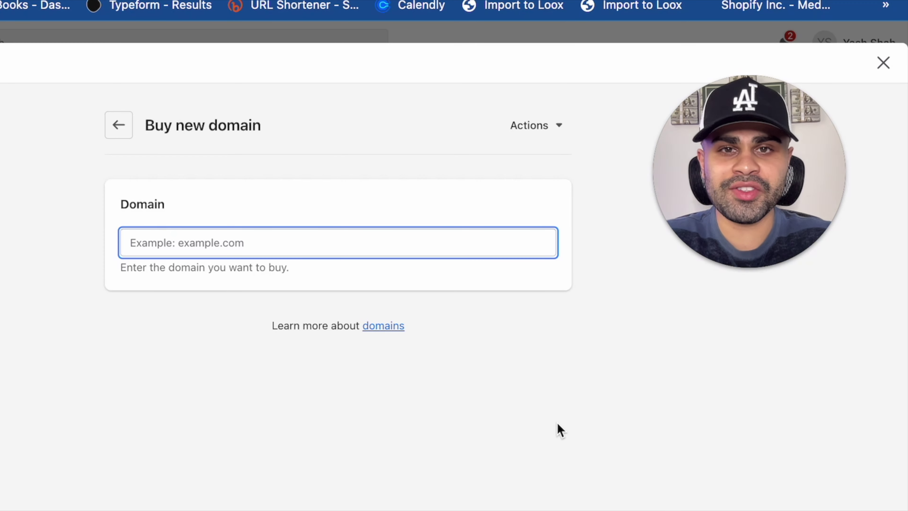
type("www.e")
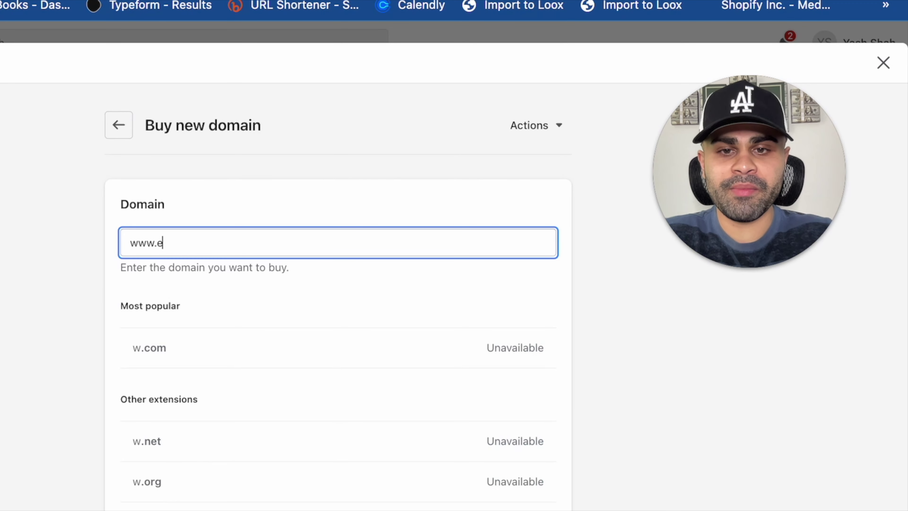
type("xamplestore.com")
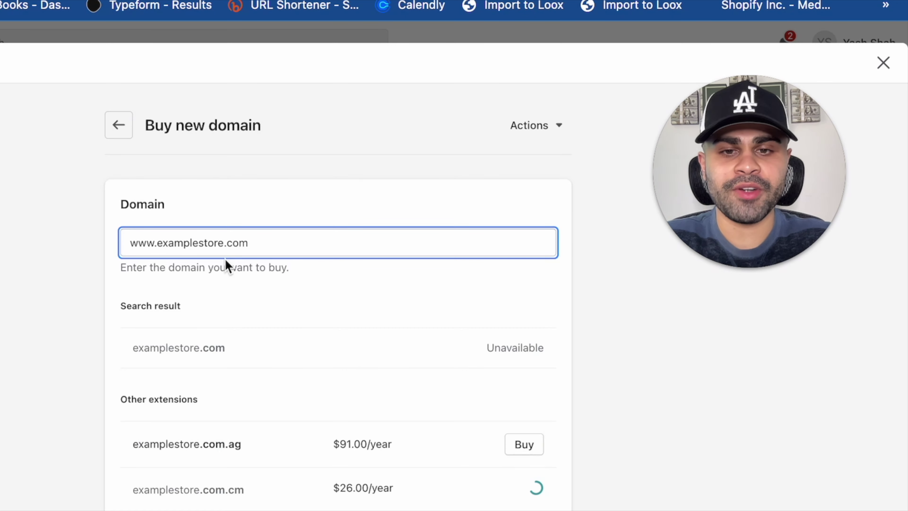
left_click(231, 243)
type("1s")
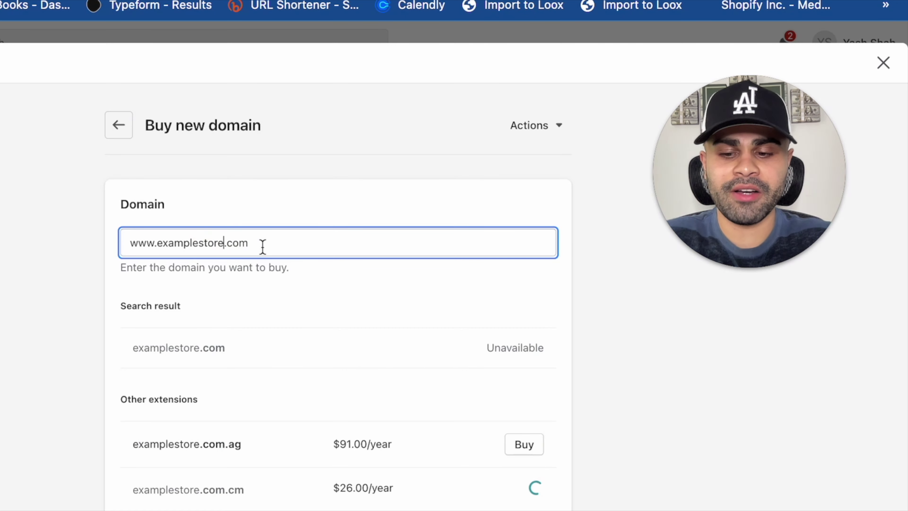
type("jndnd")
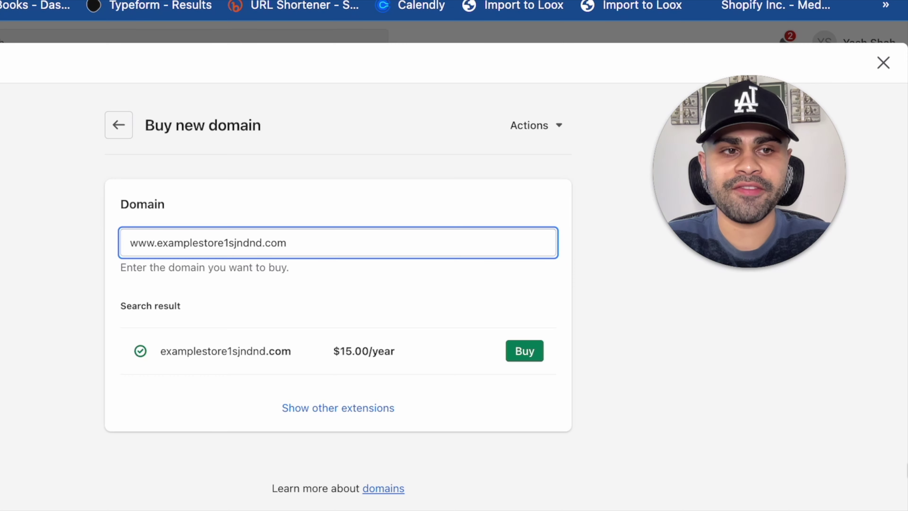
left_click(118, 126)
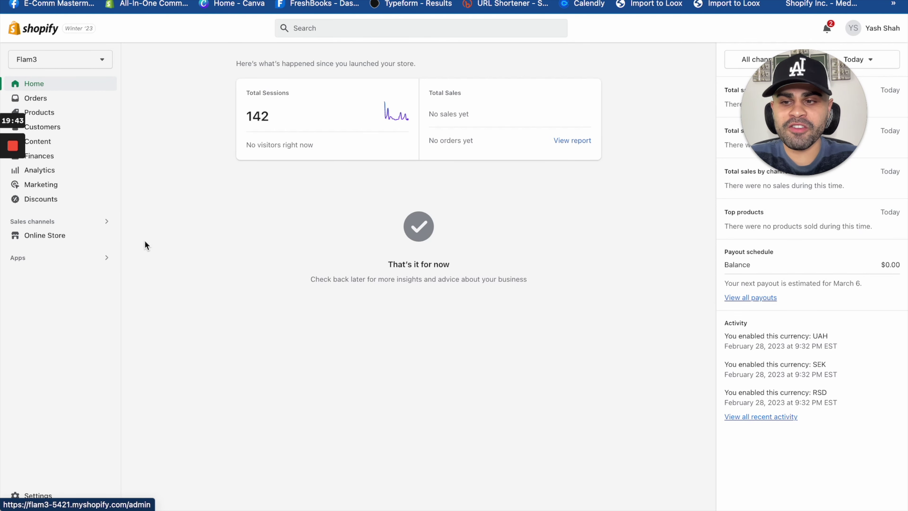
Open the online store's list of pages to review which pages exist.
left_click(88, 236)
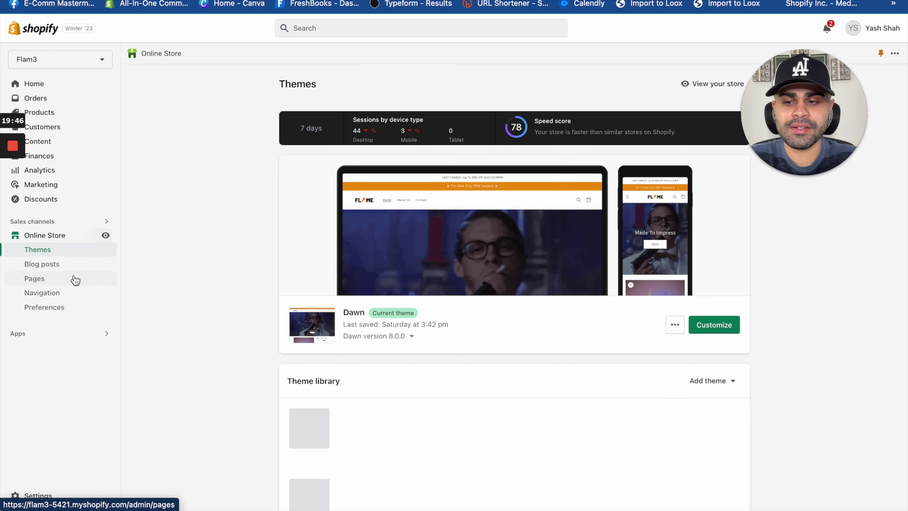
left_click(76, 282)
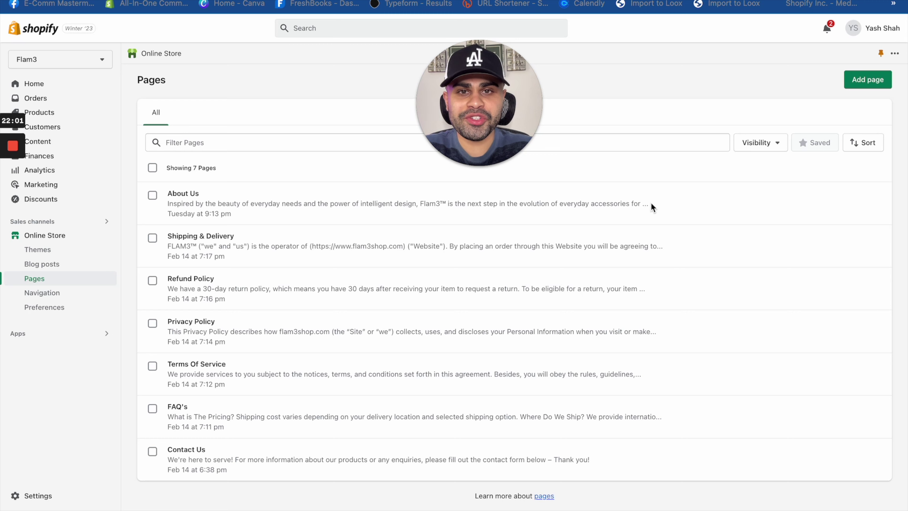
Draft a new page titled Privacy Policy and start on its content area.
left_click(867, 79)
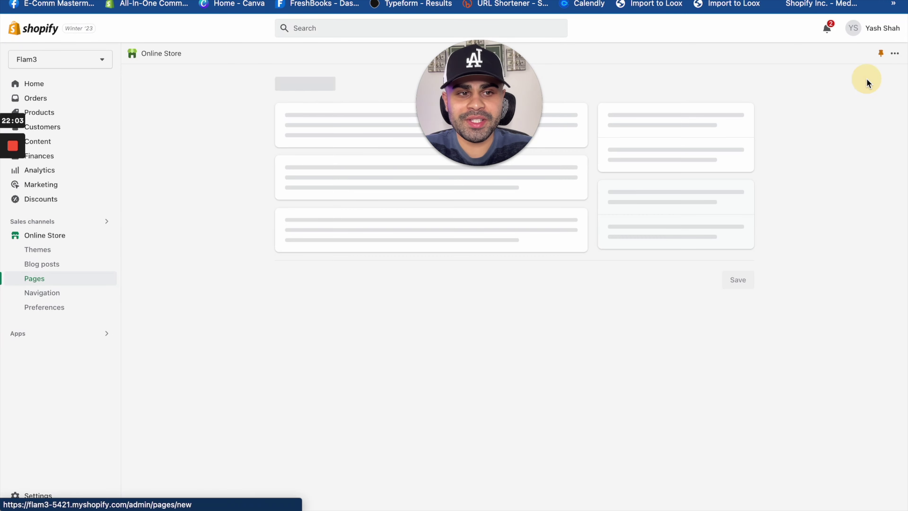
type("Abot")
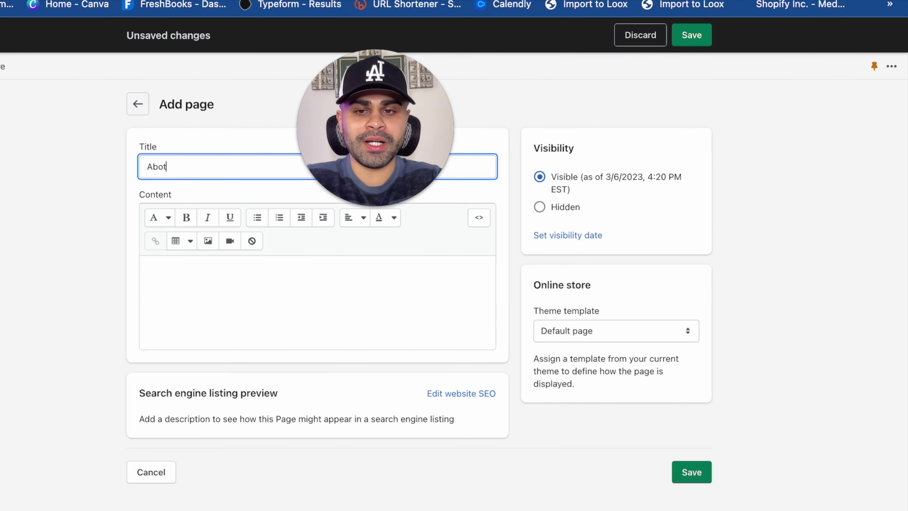
key("BackSpace")
type("u")
key("BackSpace")
key("BackSpace")
key("BackSpace")
key("BackSpace")
type("Privacy Policy")
left_click(209, 282)
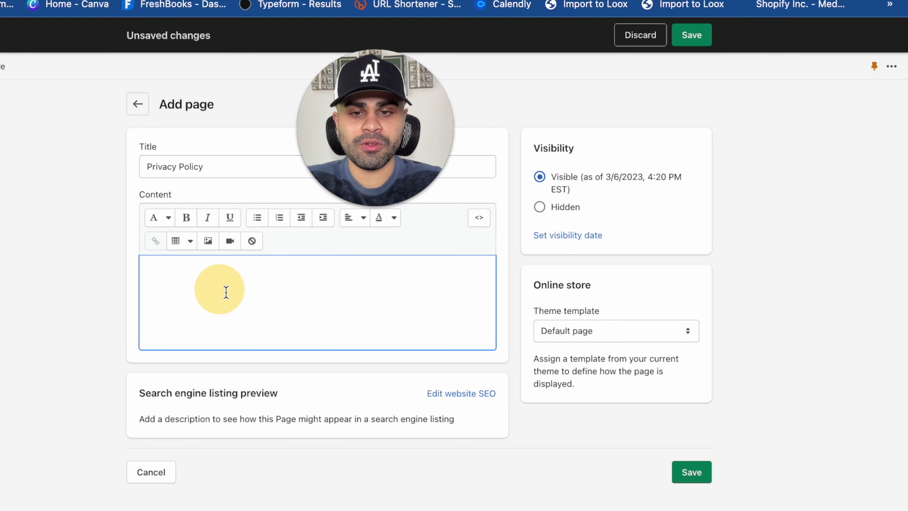
right_click(229, 295)
left_click(185, 285)
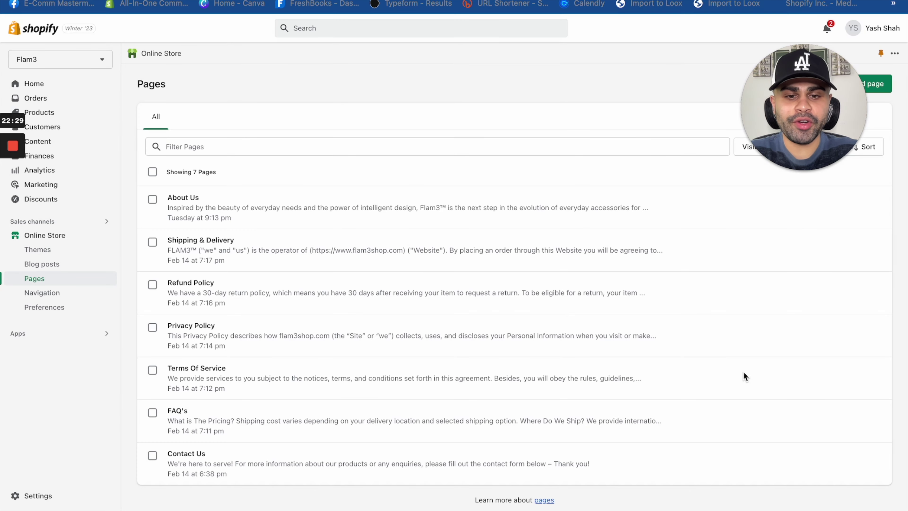
Read through the existing Privacy Policy page's content to its end and leave the page.
left_click(468, 336)
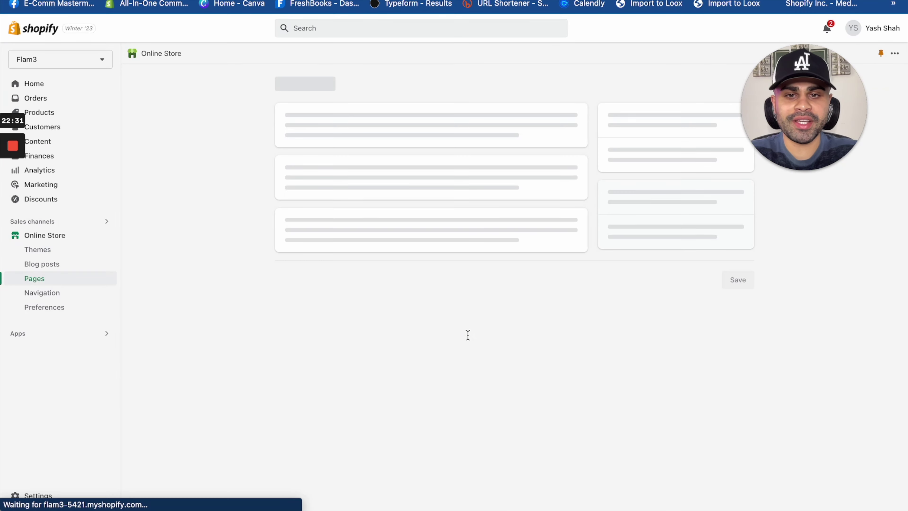
scroll(628, 396, "down", 3)
scroll(628, 396, "up", 3)
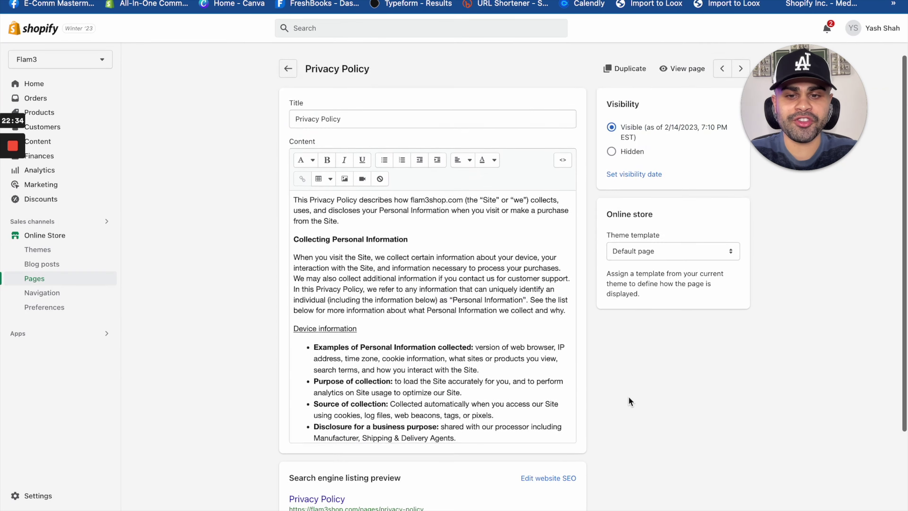
scroll(528, 360, "down", 15)
scroll(528, 360, "down", 15)
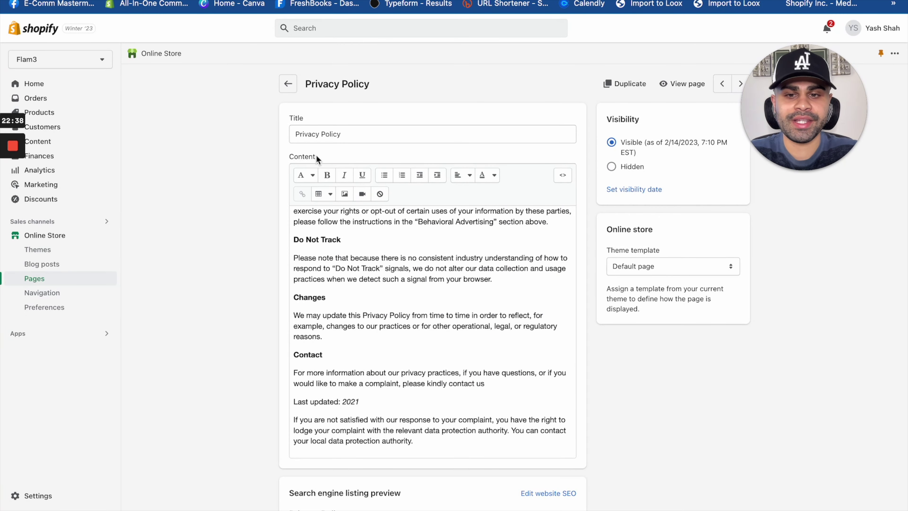
left_click(287, 83)
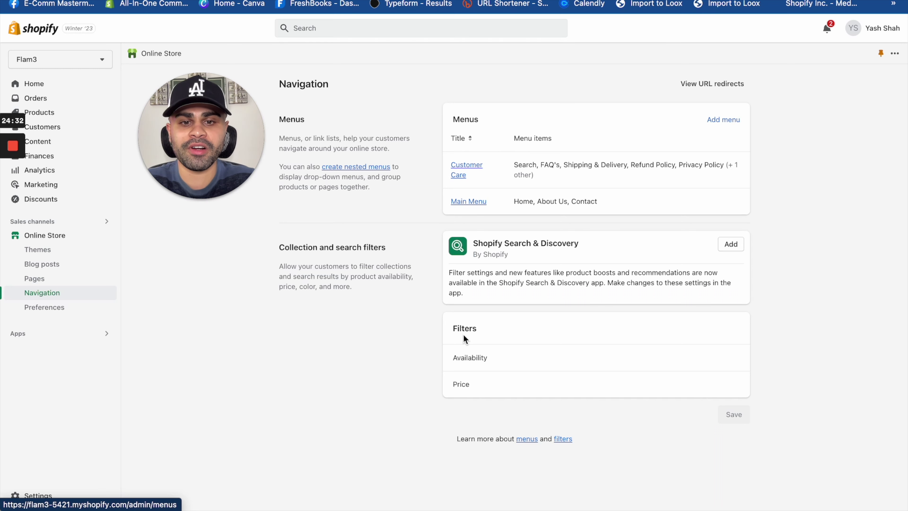
Open the store's Main Menu for editing and delete its About Us item.
left_click(467, 202)
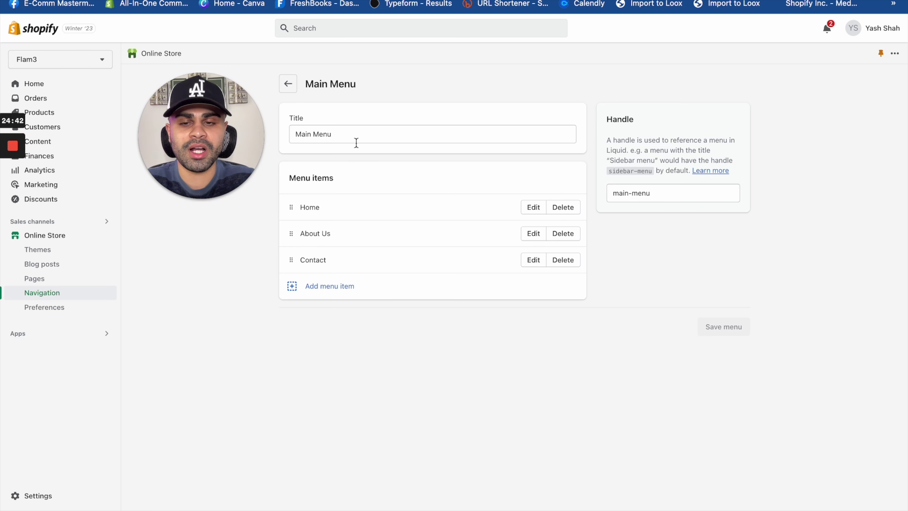
left_click_drag(356, 142, 300, 135)
left_click(334, 288)
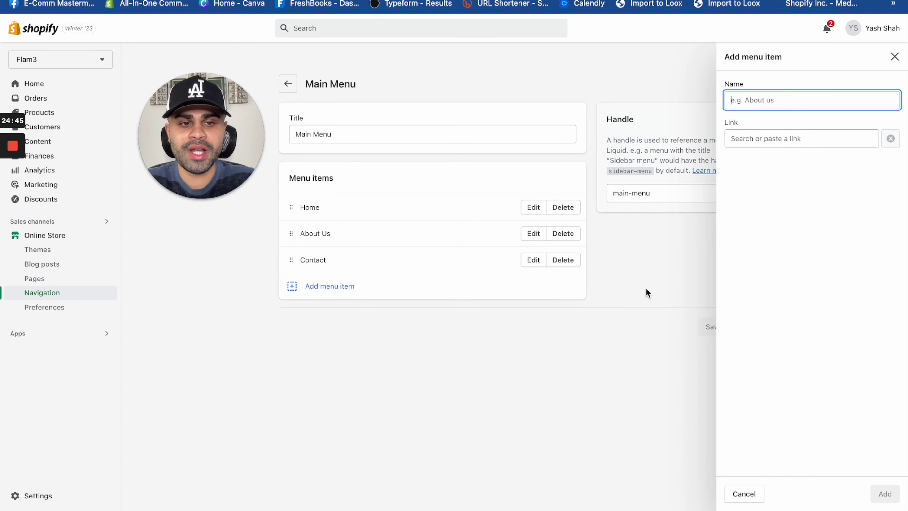
left_click_drag(294, 230, 293, 271)
left_click(304, 290)
left_click(655, 251)
left_click(563, 233)
left_click(588, 303)
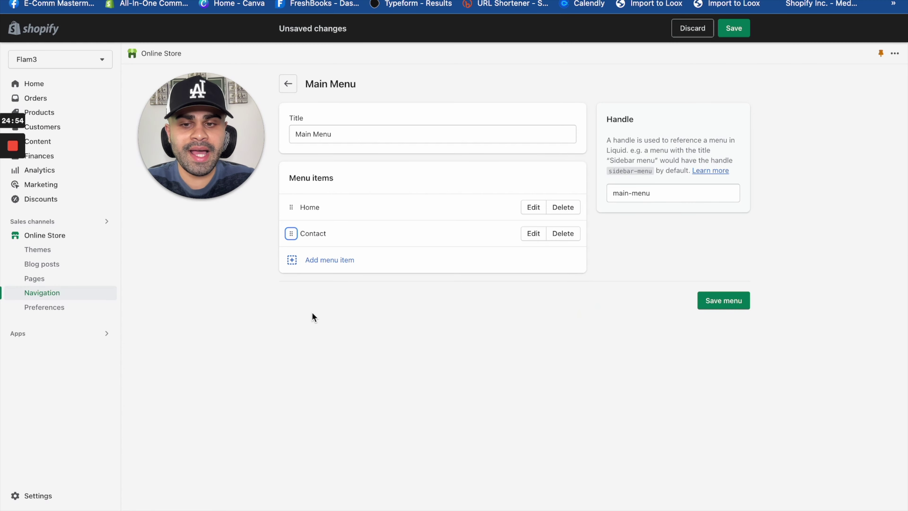
Add an About Us menu item to the Main Menu, linked to the About Us page.
left_click(308, 266)
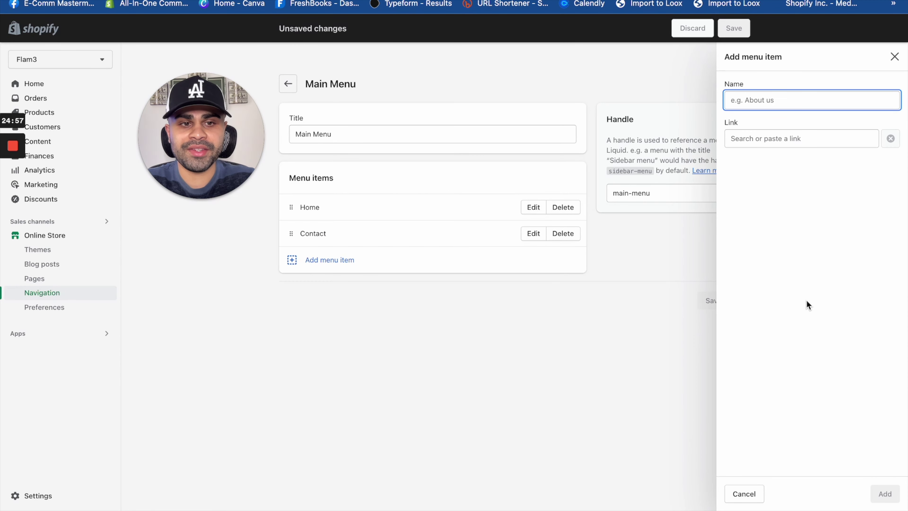
left_click(771, 101)
left_click(770, 138)
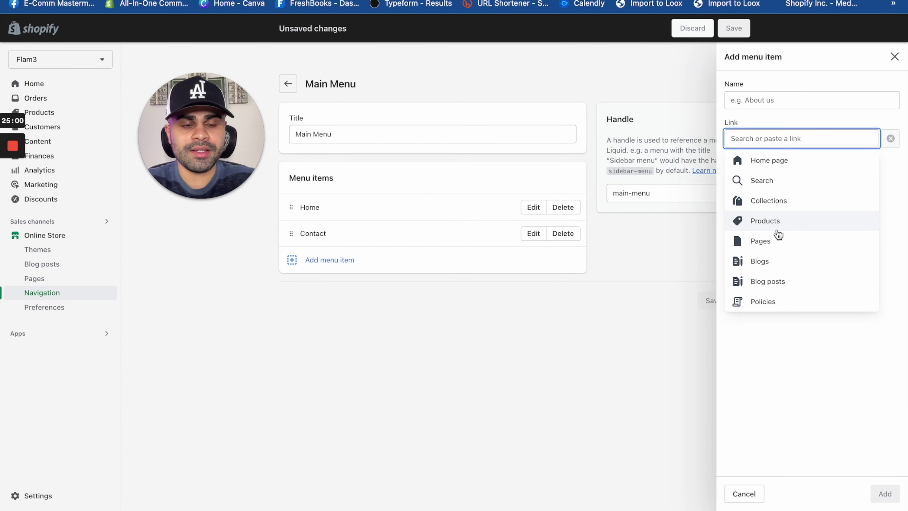
left_click(790, 241)
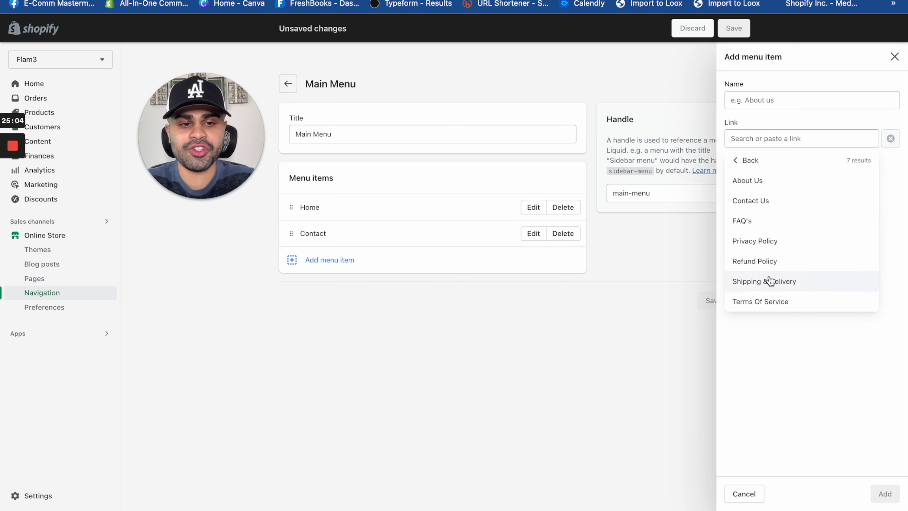
left_click(753, 183)
left_click(885, 493)
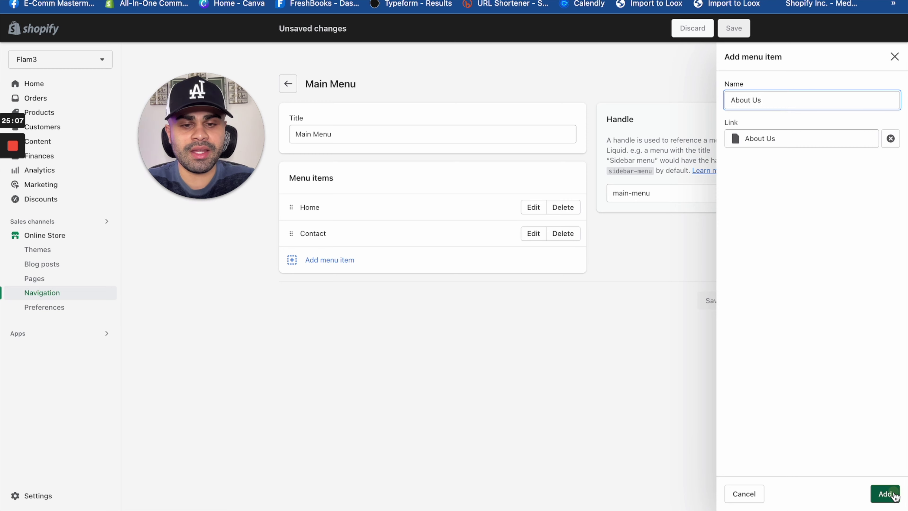
Move the About Us item between Home and Contact and save the Main Menu.
left_click_drag(291, 268, 291, 258)
left_click_drag(291, 239, 291, 230)
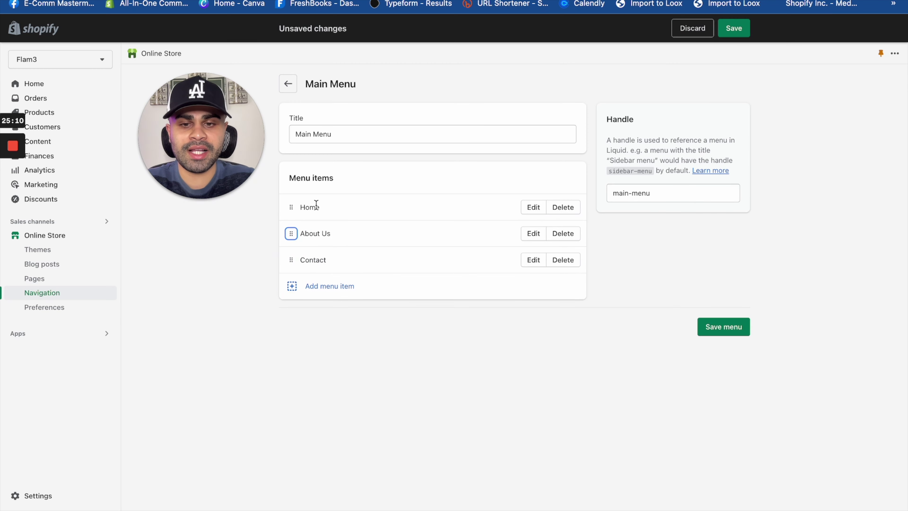
left_click(729, 326)
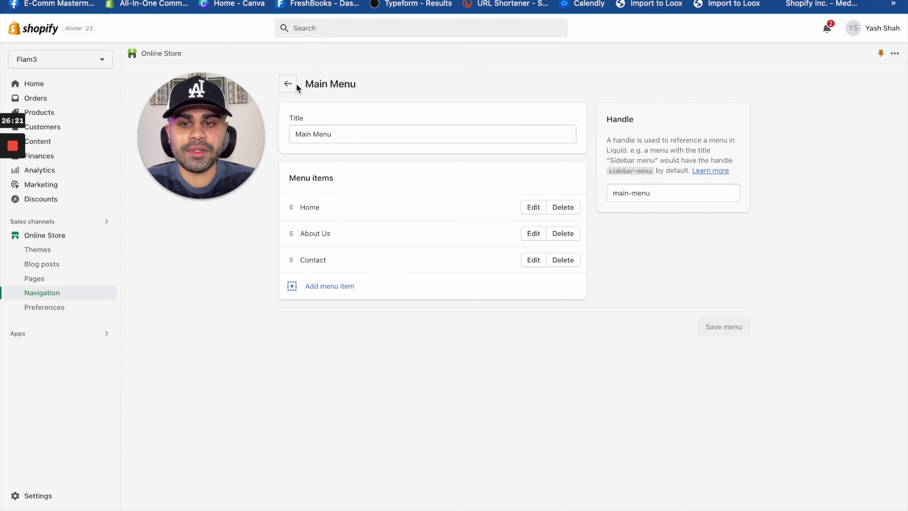
Open the Customer Care footer menu and add a menu item linked to the Refund Policy page.
left_click(296, 85)
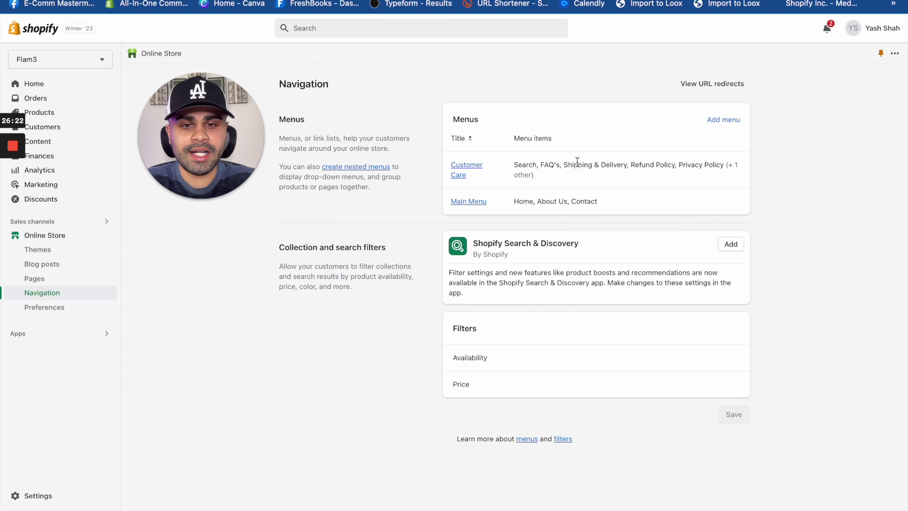
left_click(462, 167)
left_click_drag(389, 136, 293, 136)
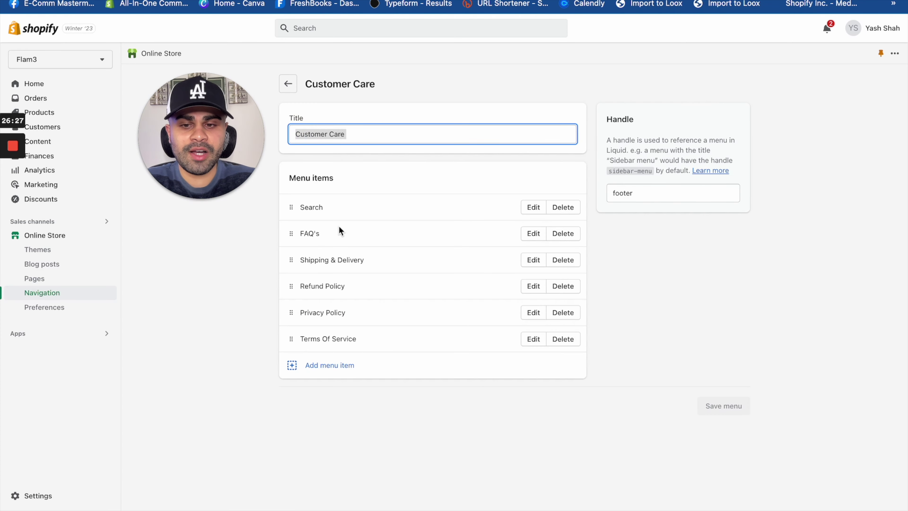
left_click(323, 365)
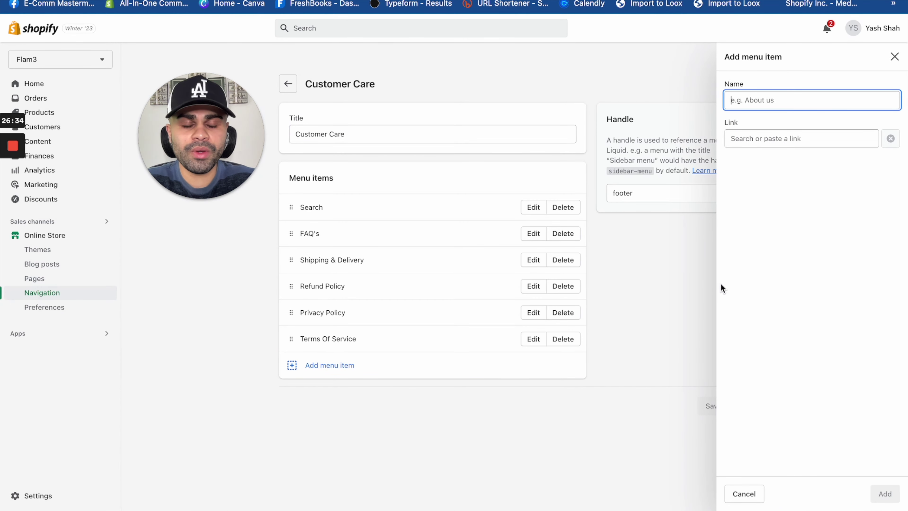
left_click(757, 138)
left_click(769, 241)
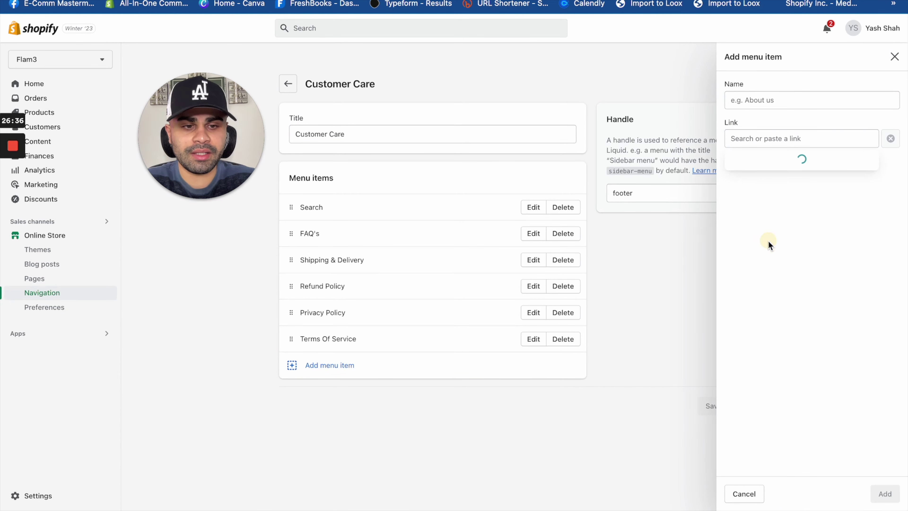
left_click(769, 259)
left_click(884, 494)
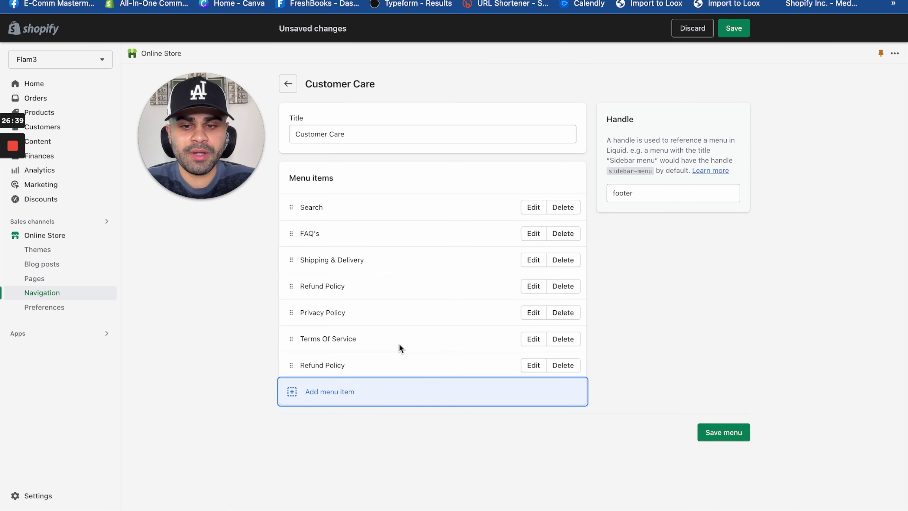
Move the new Refund Policy item directly below Shipping & Delivery and delete the duplicate Refund Policy item.
left_click_drag(291, 365, 292, 288)
left_click(563, 313)
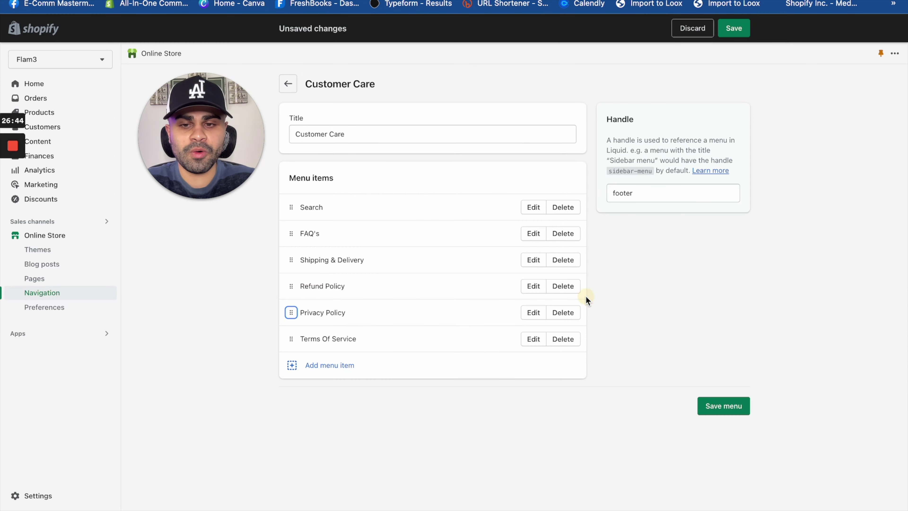
left_click(428, 411)
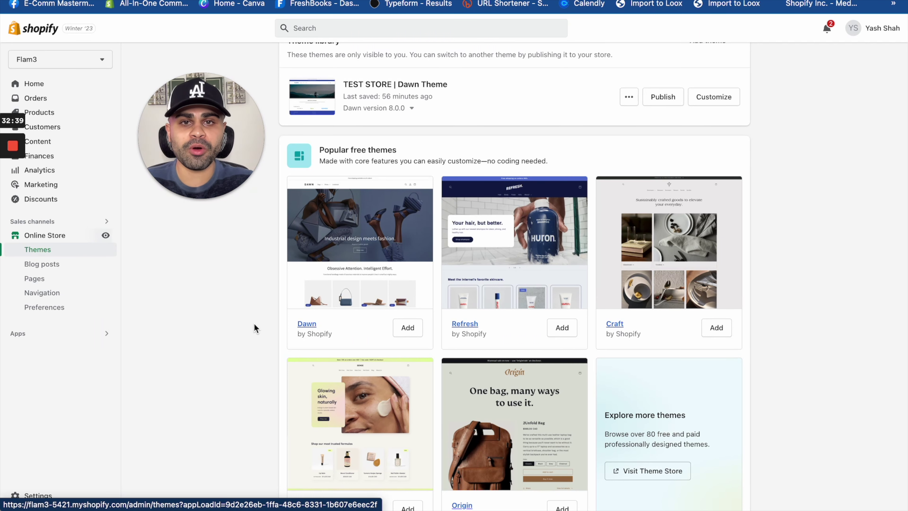
Look over the popular free themes and open the TEST STORE | Dawn Theme draft for customization.
scroll(253, 323, "down", 1)
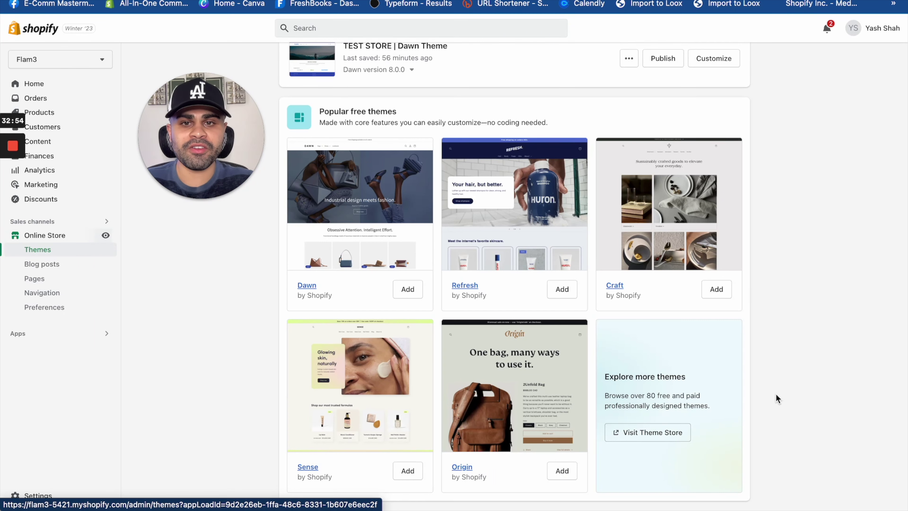
scroll(775, 394, "up", 1)
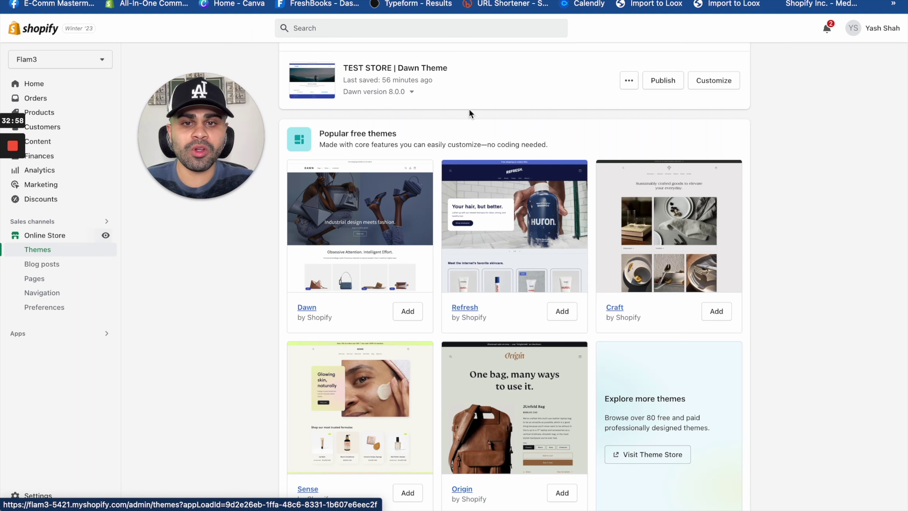
left_click(721, 86)
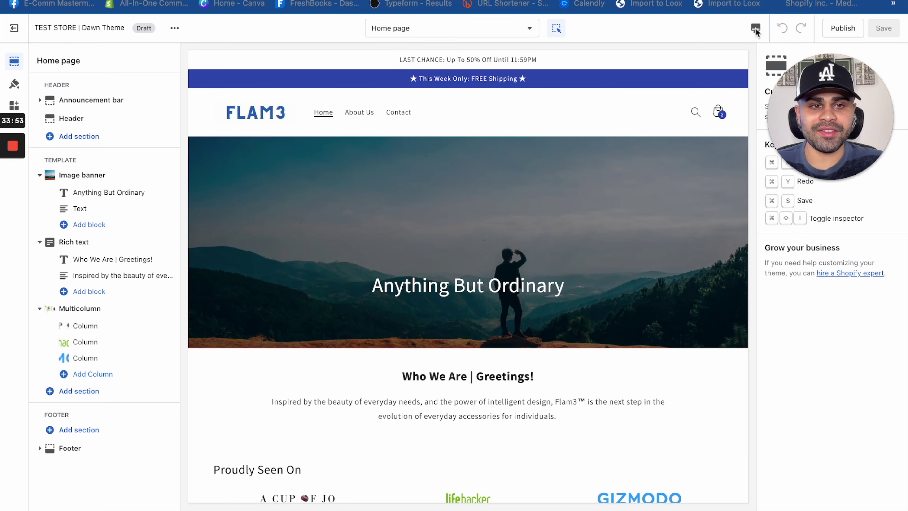
Examine the draft theme's home page preview from the announcement bar down to the footer and back.
scroll(695, 379, "down", 4)
scroll(695, 379, "down", 1)
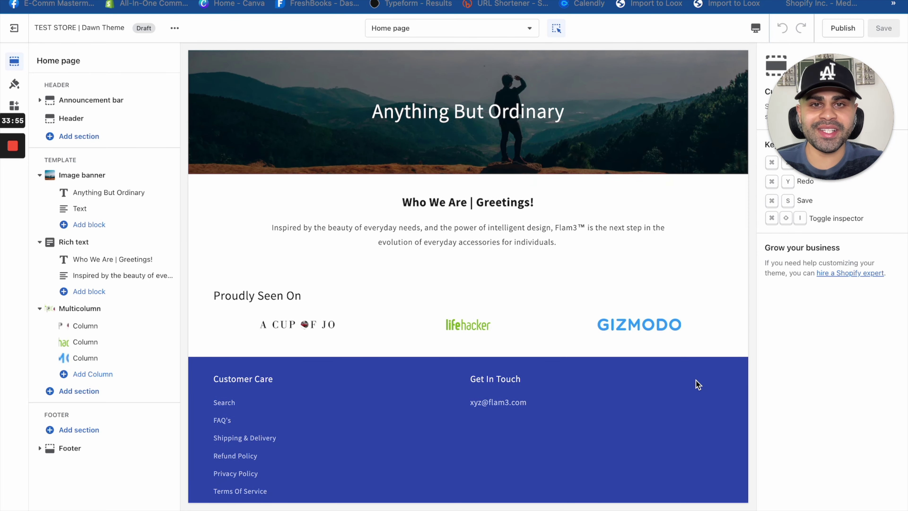
scroll(695, 379, "down", 5)
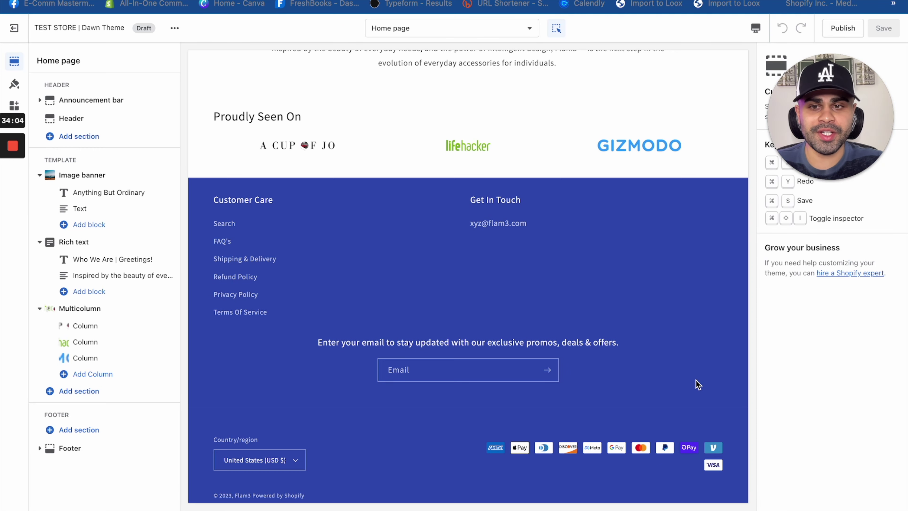
scroll(698, 385, "up", 3)
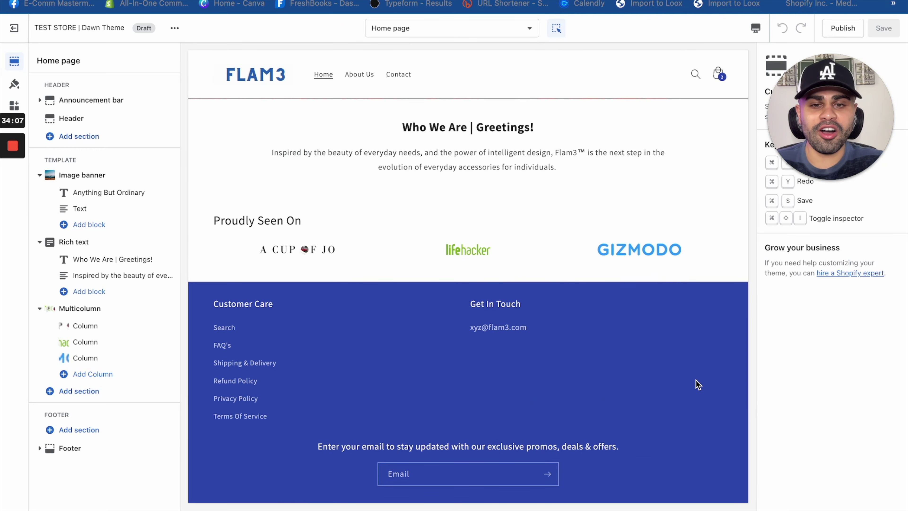
scroll(697, 384, "up", 4)
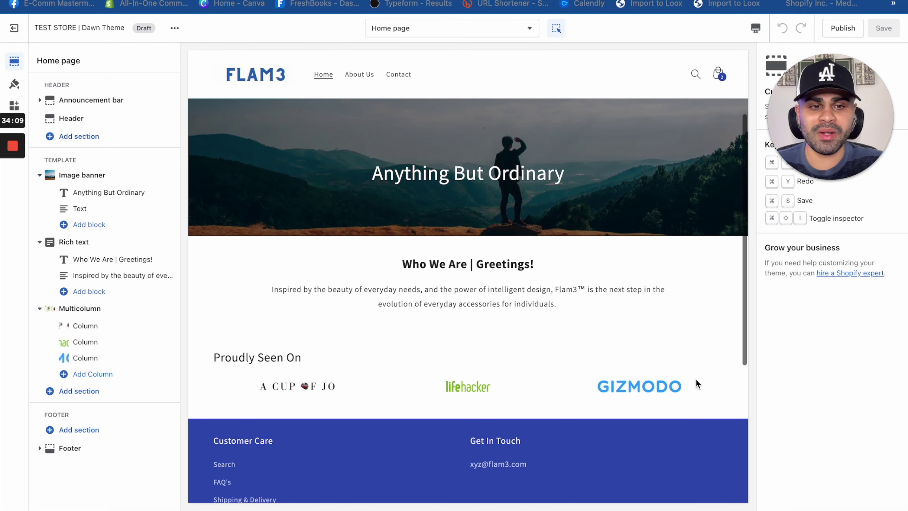
scroll(697, 384, "up", 3)
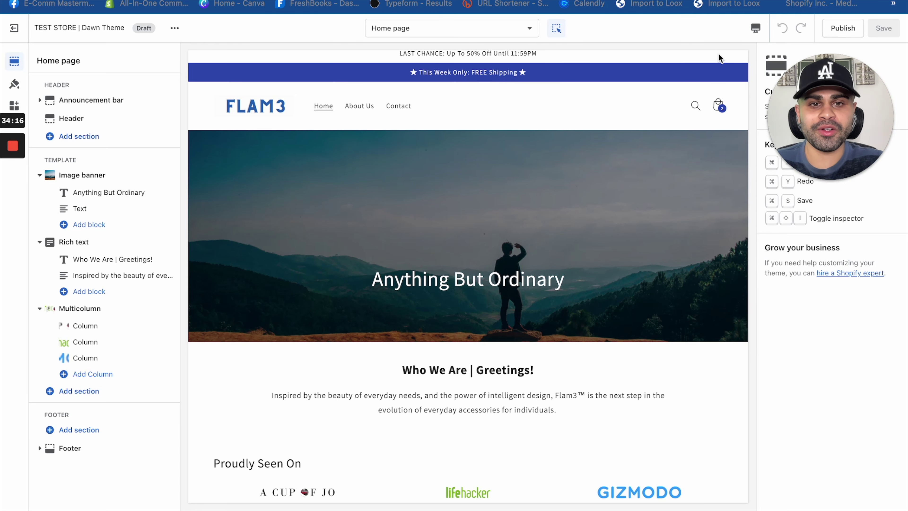
scroll(706, 113, "up", 1)
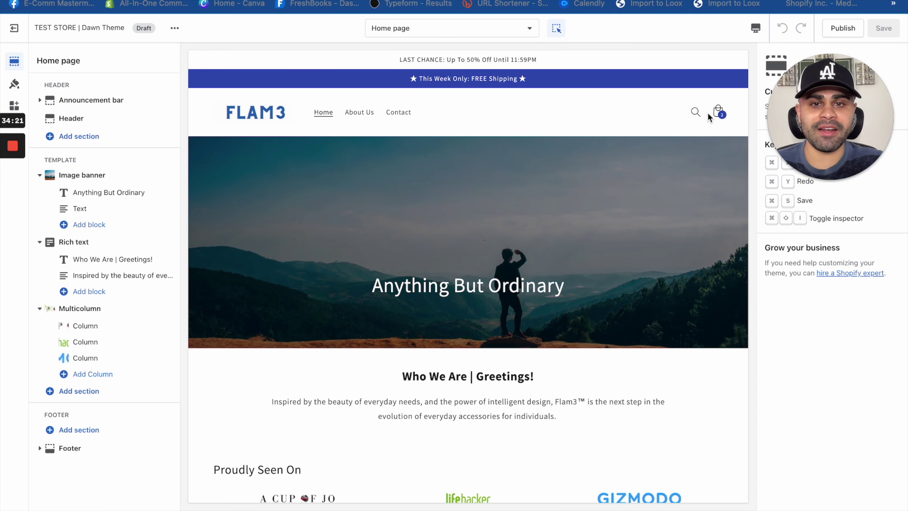
Switch the theme preview to the mobile view and select the header section to show its settings.
left_click(756, 31)
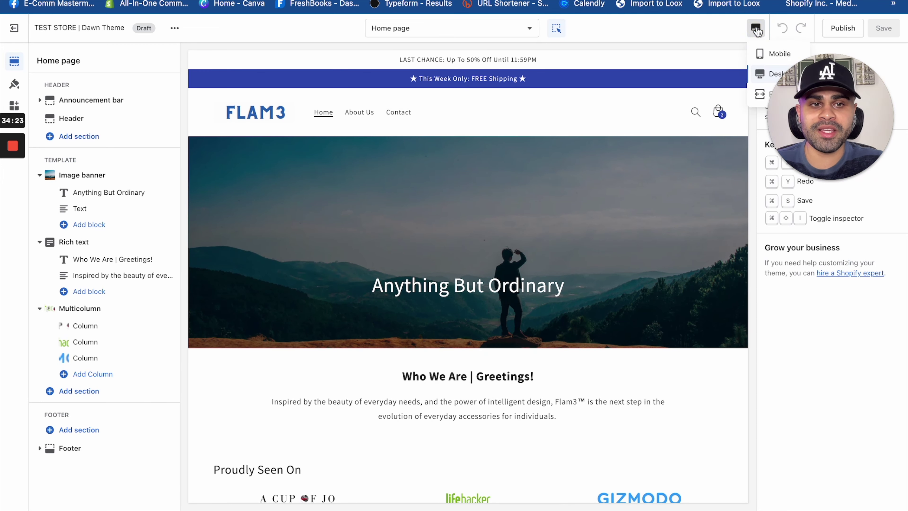
left_click(762, 56)
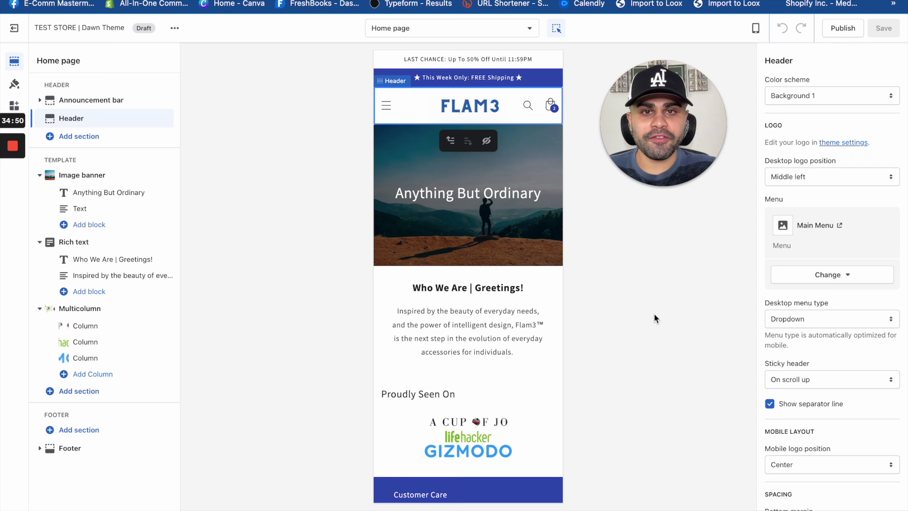
left_click(486, 119)
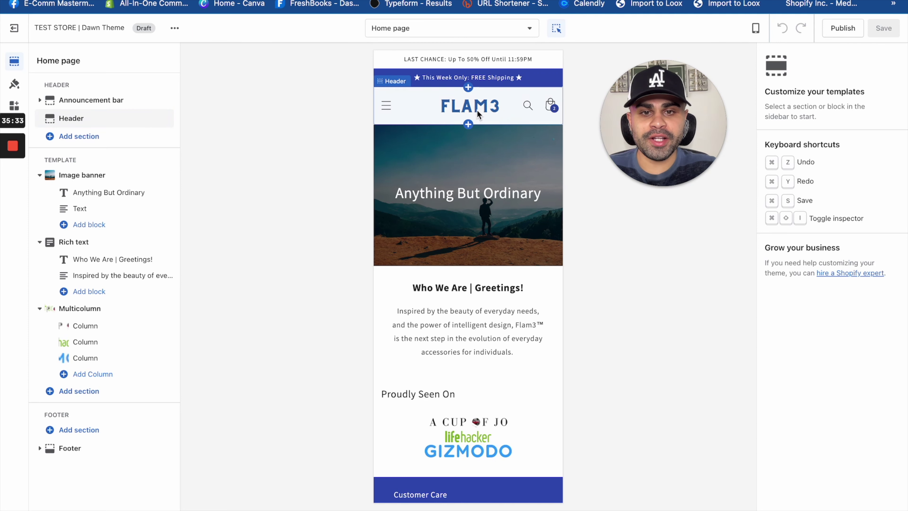
left_click(475, 111)
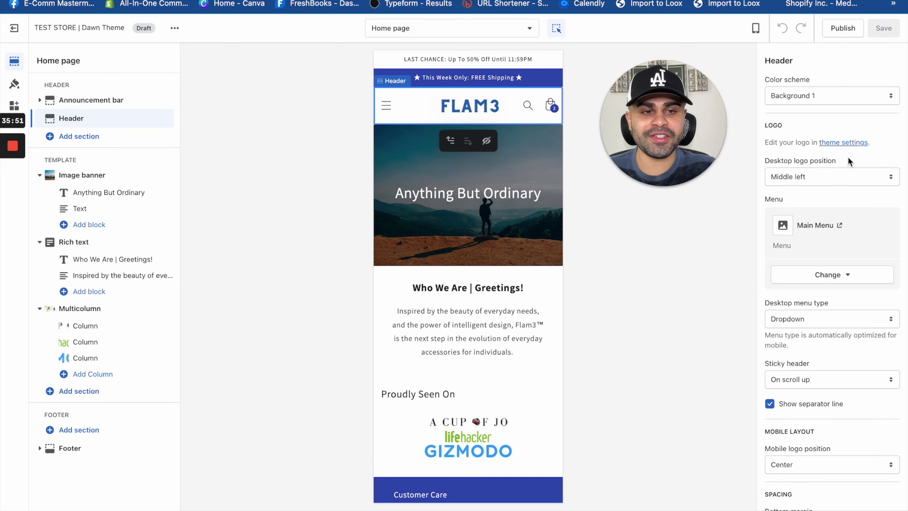
Go from the header's settings to the theme's logo settings and choose a FLAM3 logo image from the library.
left_click(848, 143)
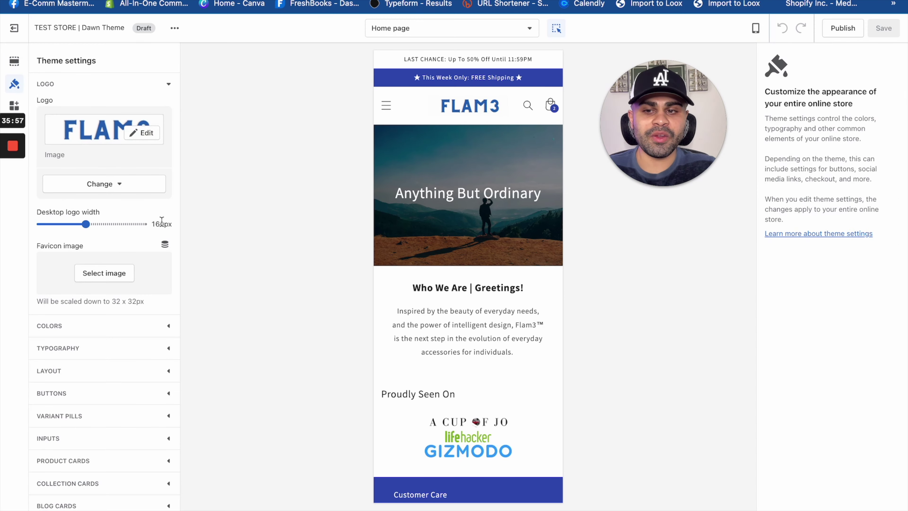
left_click(118, 181)
left_click(89, 137)
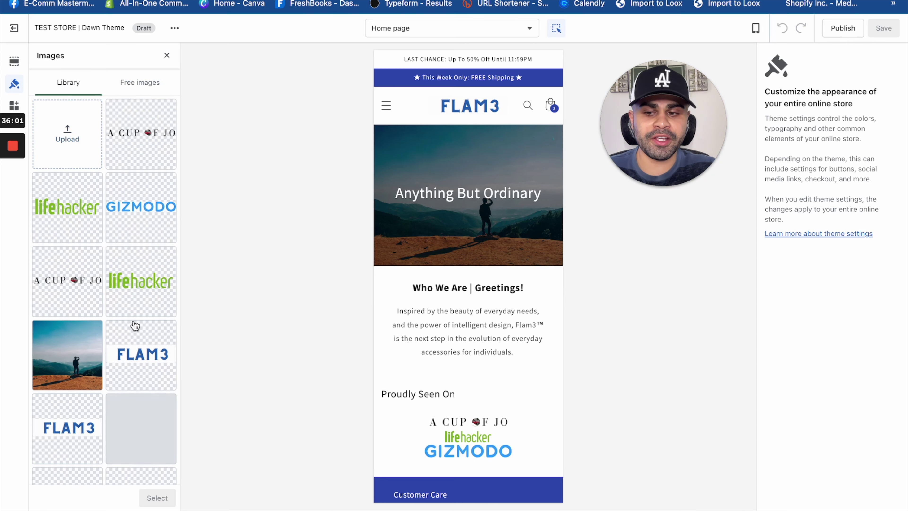
scroll(134, 324, "down", 2)
left_click(148, 297)
left_click(159, 497)
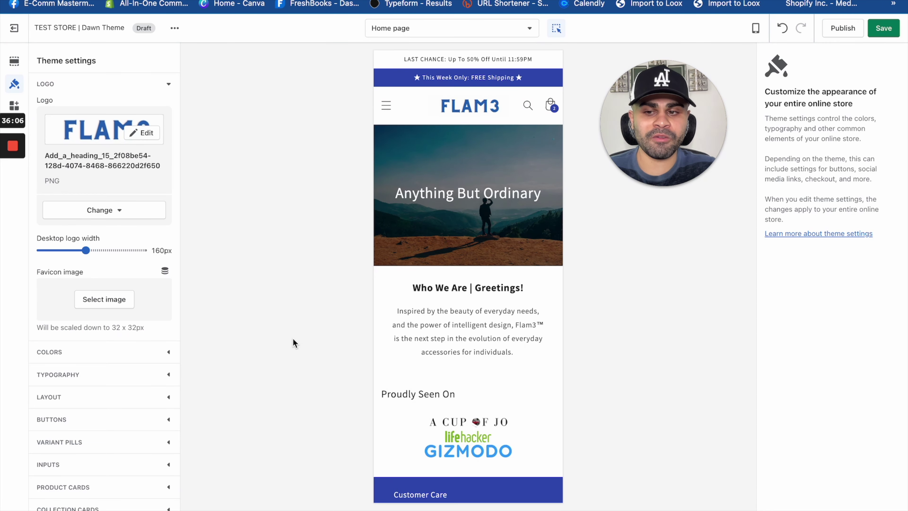
Examine the theme's primary and secondary color settings and where those colors appear in the mobile home page preview.
left_click(143, 351)
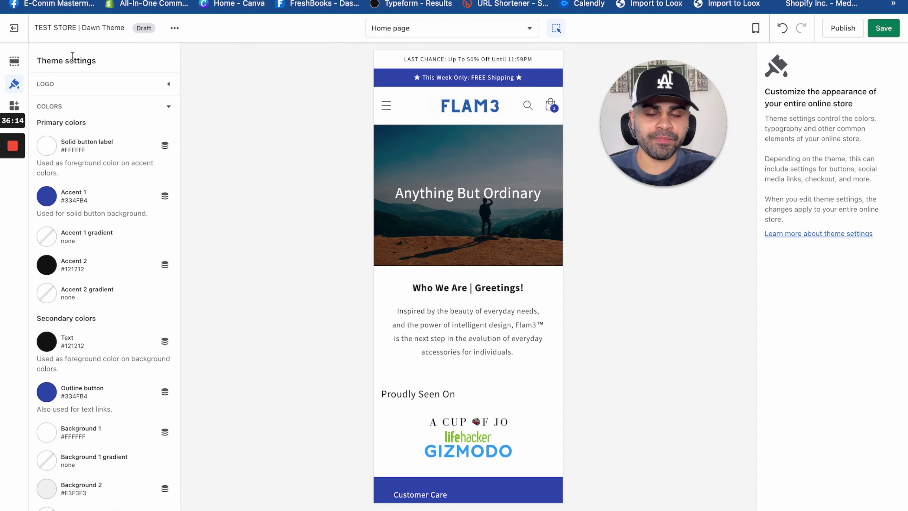
scroll(136, 331, "down", 10)
scroll(136, 330, "up", 6)
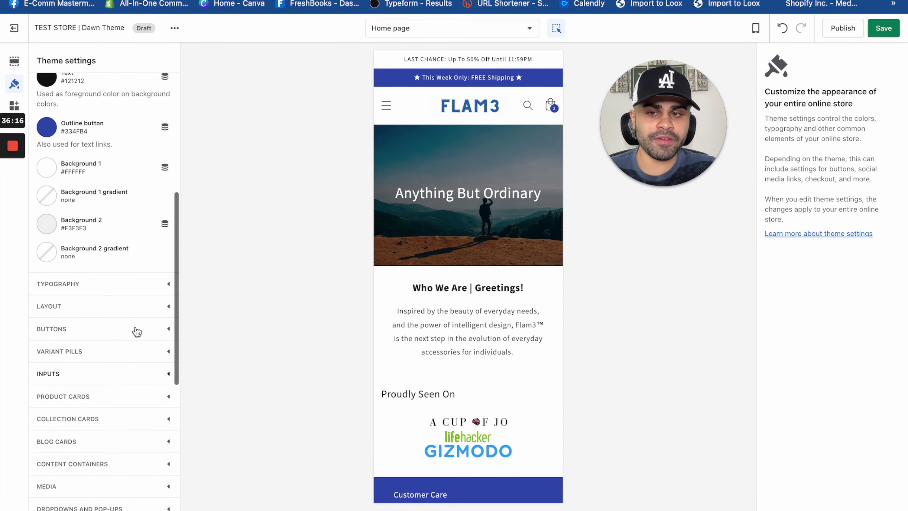
scroll(127, 336, "up", 5)
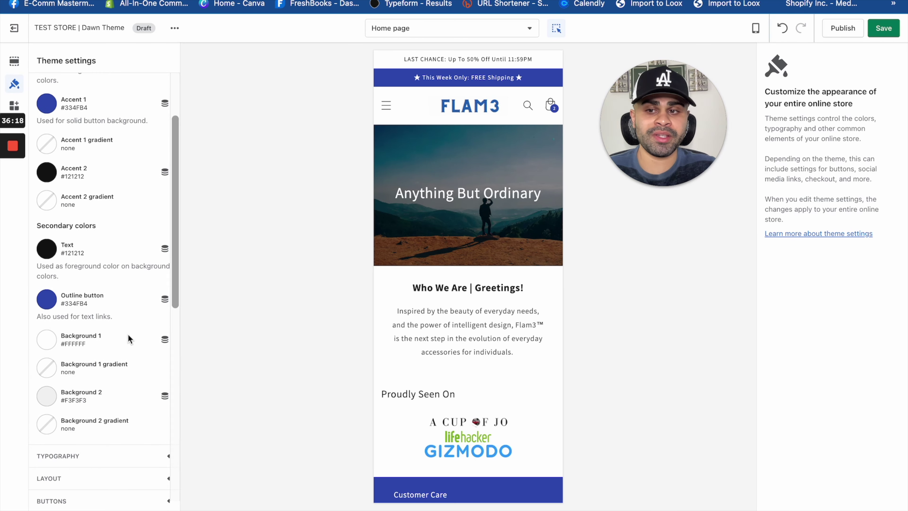
scroll(139, 285, "up", 4)
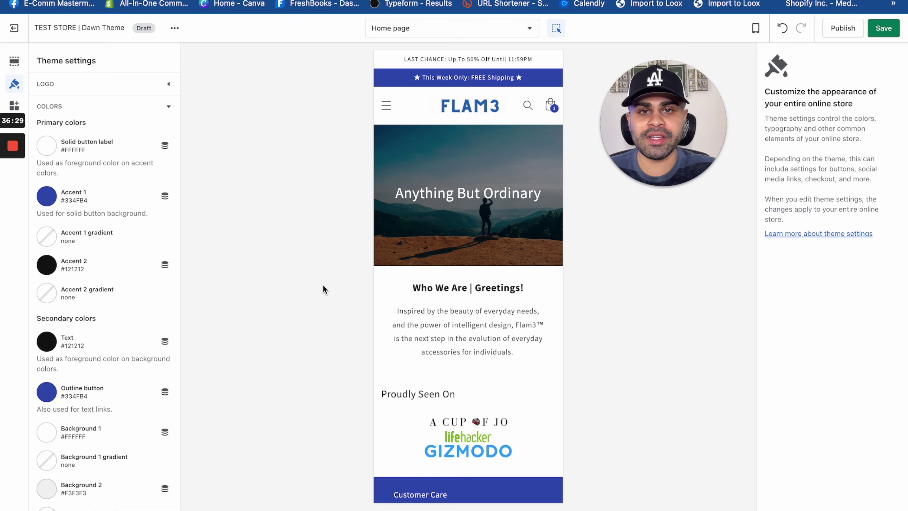
scroll(498, 340, "down", 10)
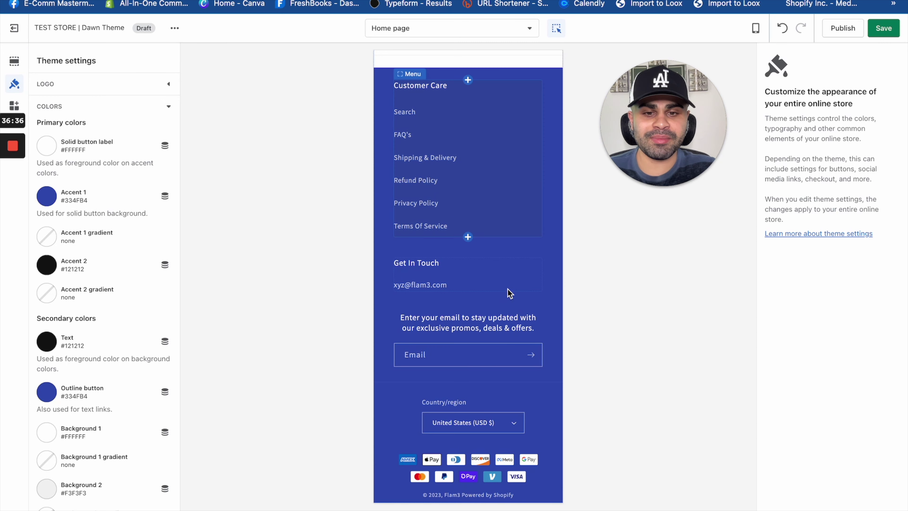
scroll(504, 293, "up", 10)
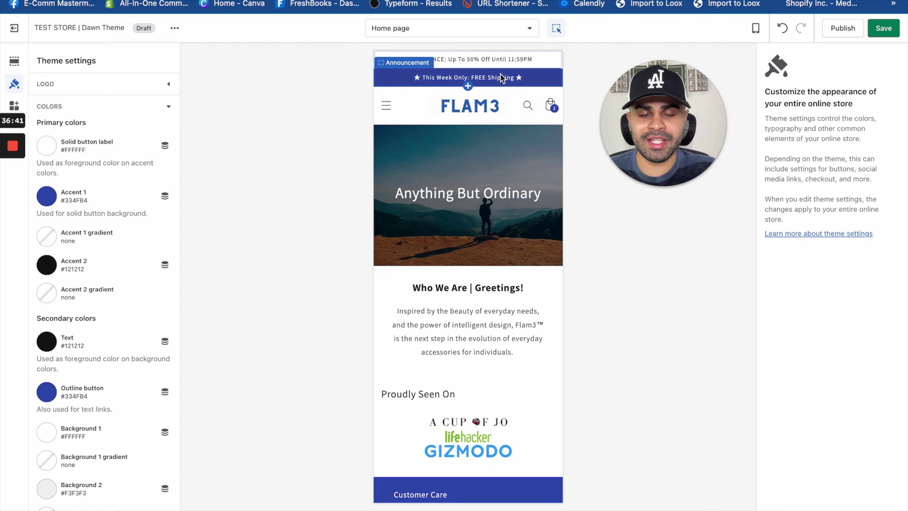
scroll(471, 354, "down", 4)
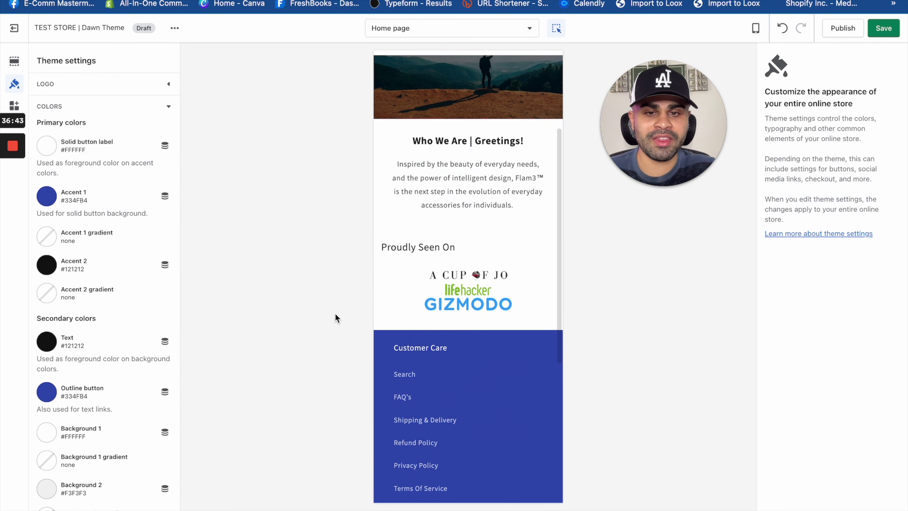
Copy the Accent 1 color's hex code 334FB4 and look over the other color settings, including Outline button.
left_click(47, 196)
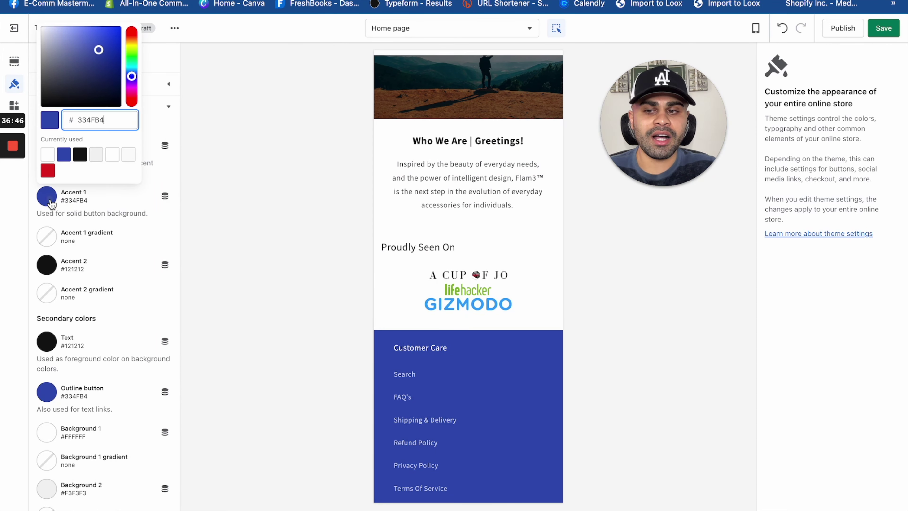
left_click_drag(116, 122, 72, 119)
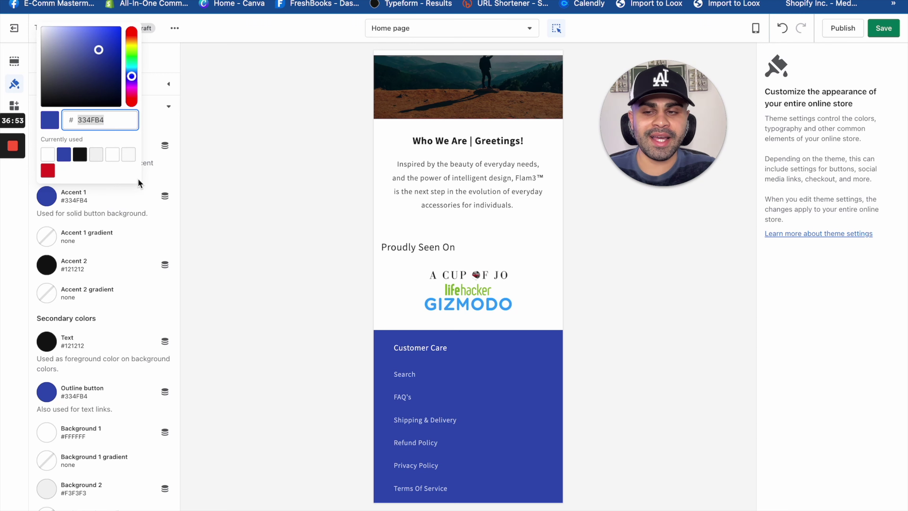
right_click(91, 118)
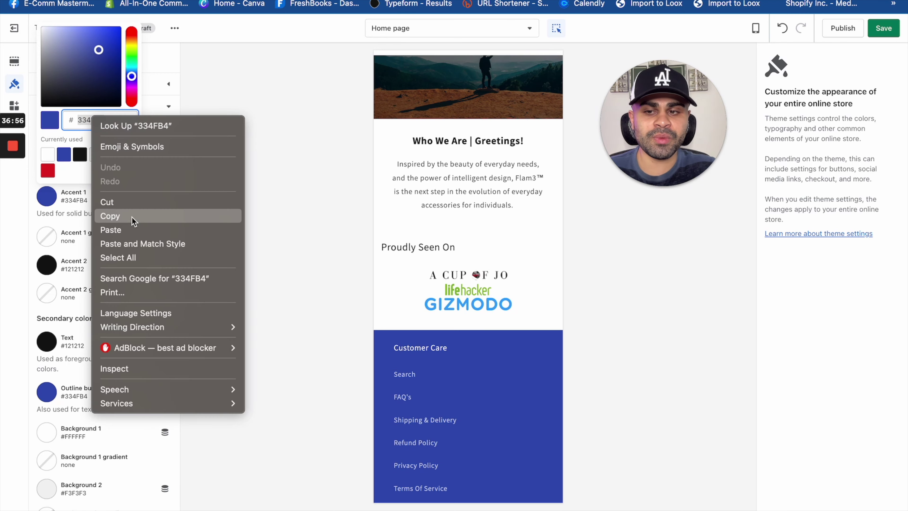
left_click(131, 216)
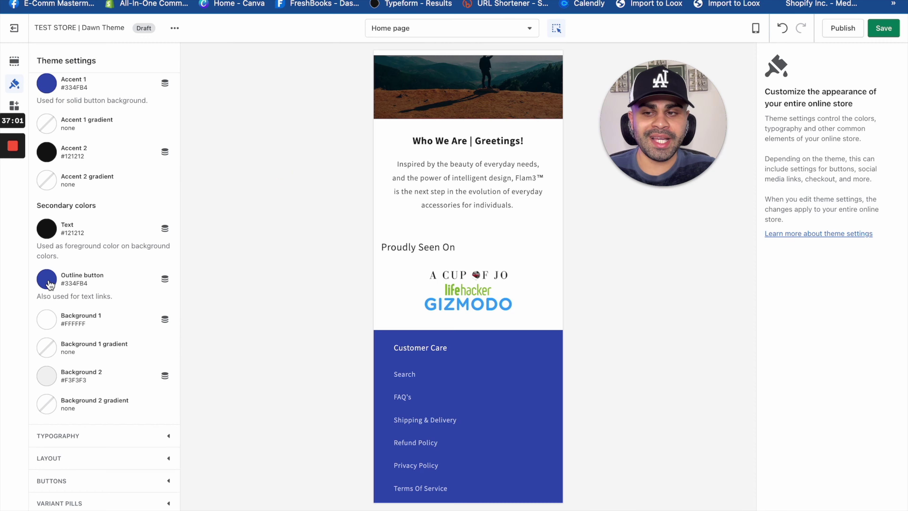
scroll(48, 285, "up", 3)
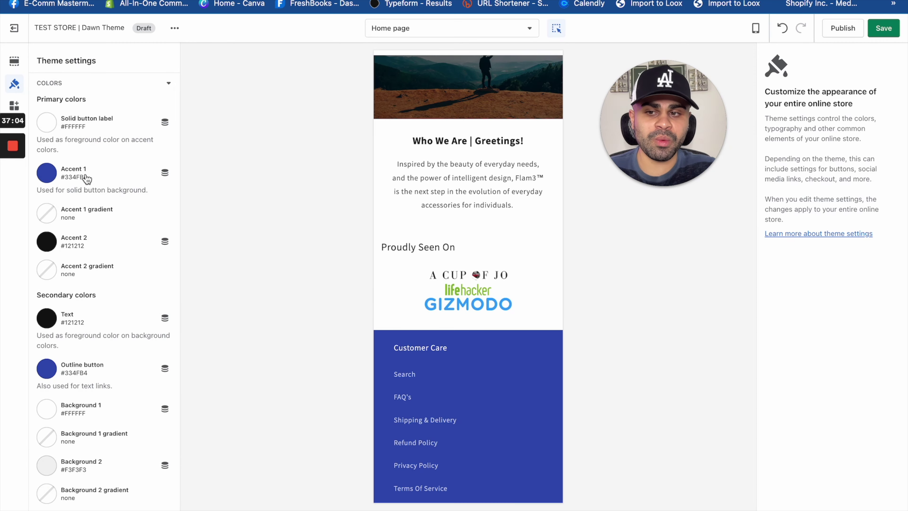
scroll(118, 274, "down", 5)
scroll(104, 257, "up", 5)
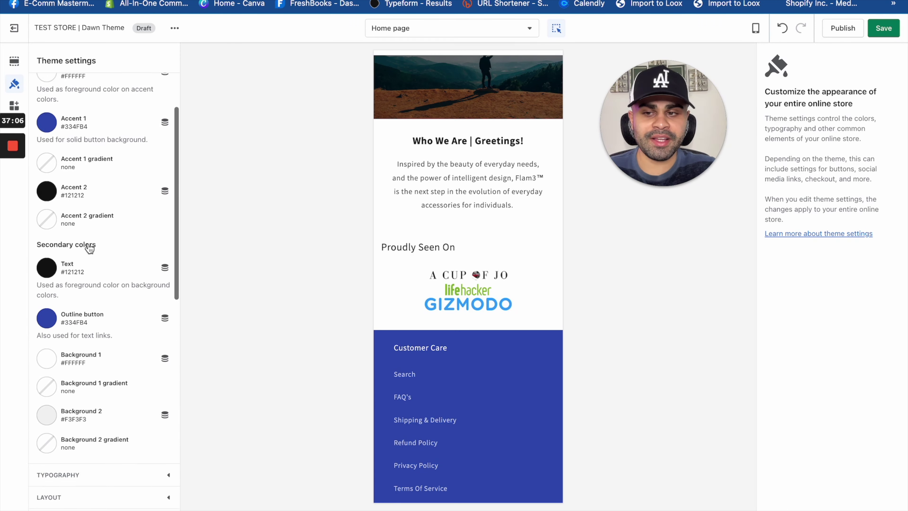
Review the heading and body fonts in the Typography settings and the page width and spacing in the Layout settings.
scroll(88, 234, "down", 5)
left_click(58, 352)
scroll(103, 282, "up", 8)
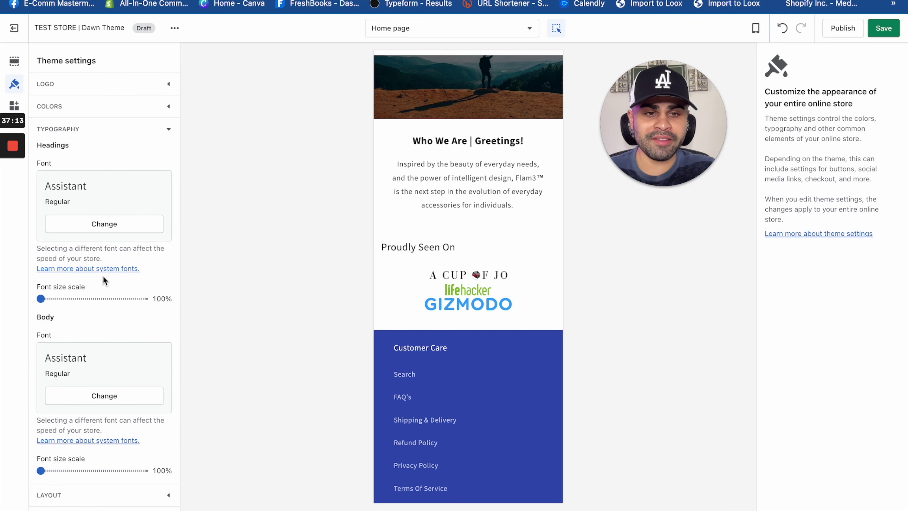
scroll(104, 280, "down", 5)
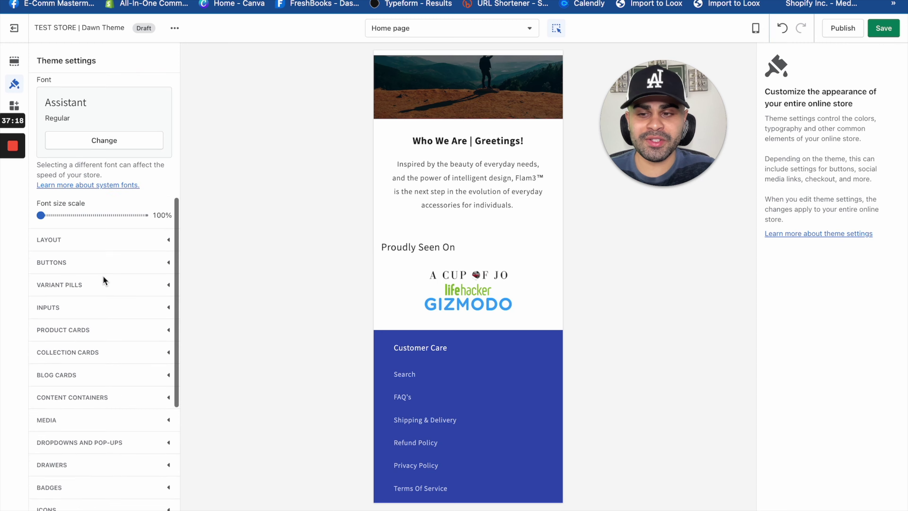
left_click(103, 239)
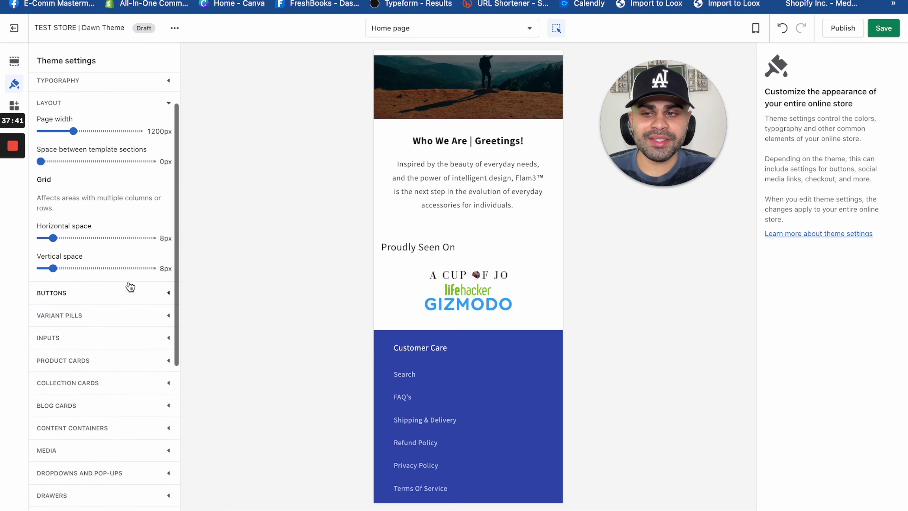
scroll(129, 285, "up", 2)
scroll(128, 286, "down", 4)
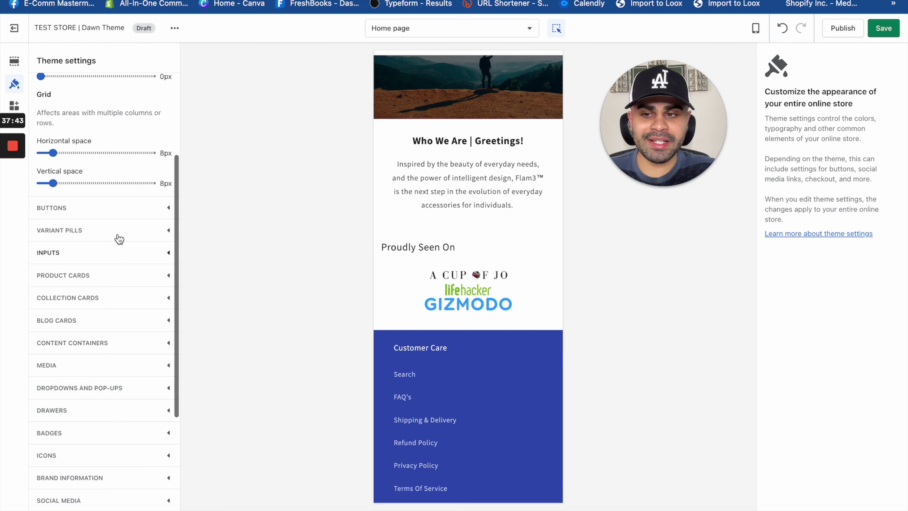
Review the border and shadow options in the theme's Buttons, Variant Pills and Inputs settings.
left_click(112, 207)
scroll(112, 211, "down", 5)
scroll(112, 214, "down", 2)
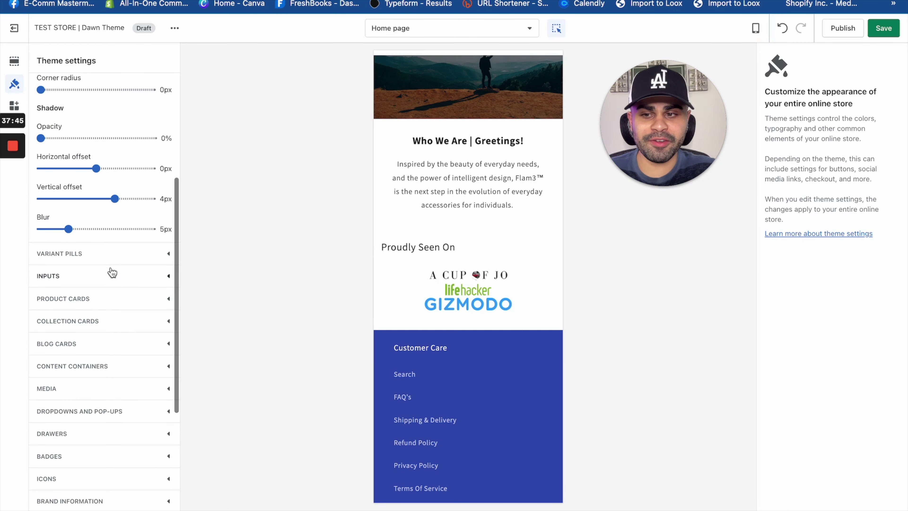
left_click(109, 217)
scroll(125, 294, "up", 3)
left_click(122, 142)
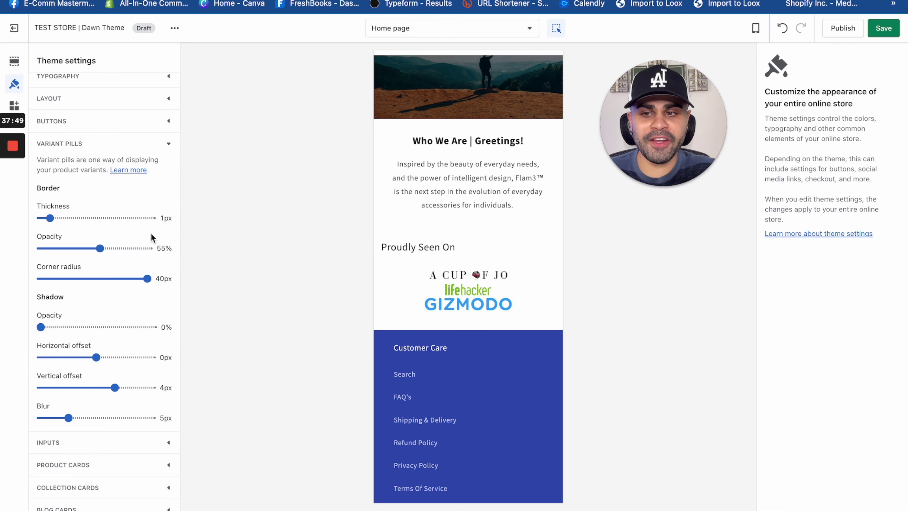
scroll(156, 254, "down", 6)
scroll(153, 252, "down", 3)
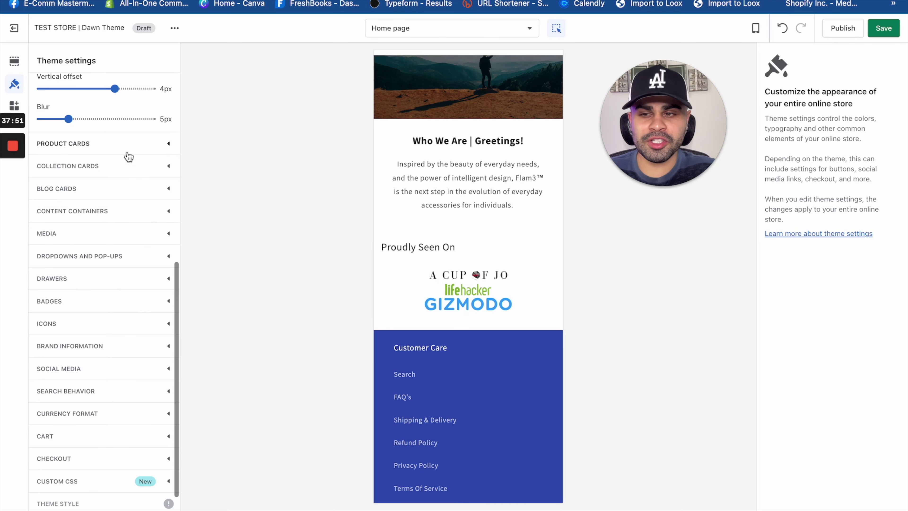
Look through the theme settings for the card types, content containers, media, dropdowns and pop-ups, and drawers.
left_click(121, 145)
left_click(126, 311)
scroll(128, 309, "down", 5)
left_click(123, 186)
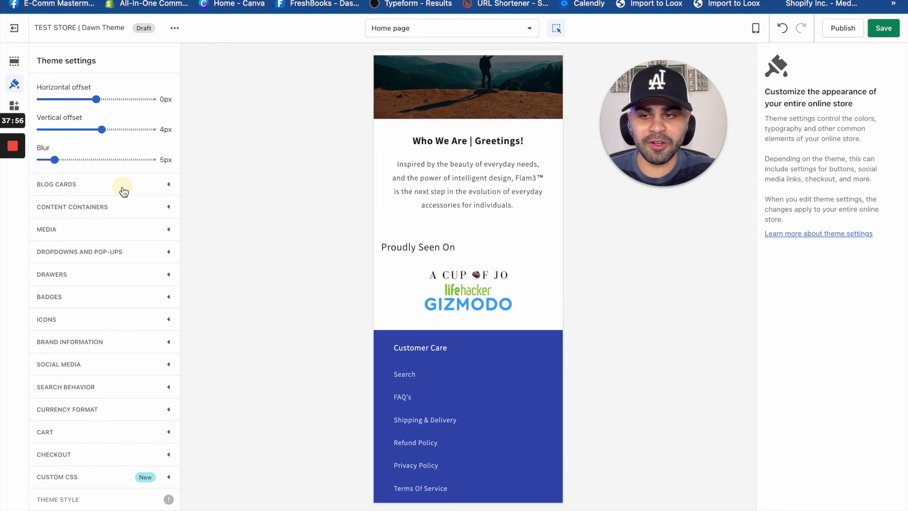
left_click(122, 209)
left_click(121, 229)
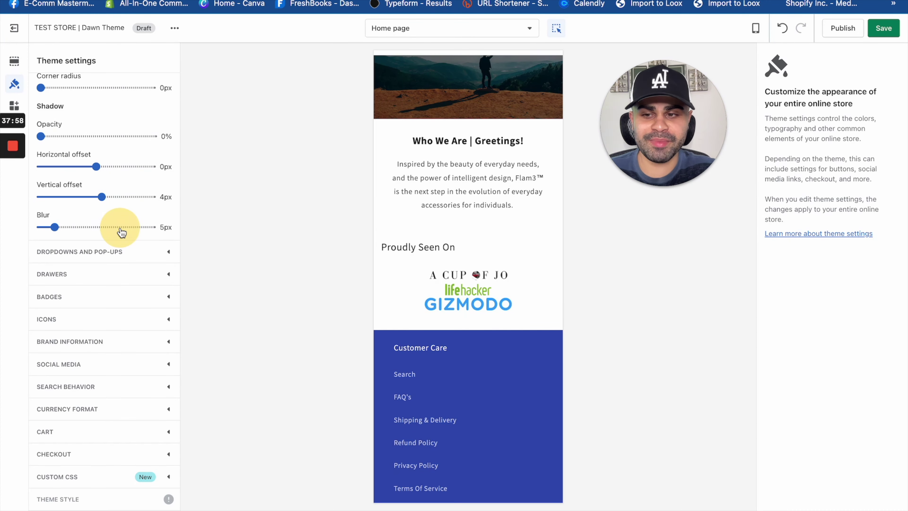
left_click(121, 252)
left_click(115, 269)
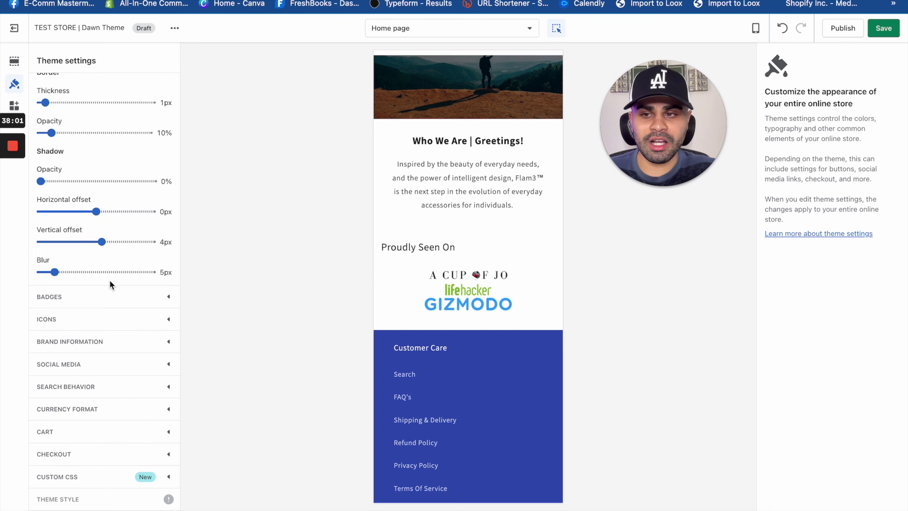
Look through the theme's Badges, Icons, Brand Information, Social Media and Search Behavior settings.
left_click(104, 297)
left_click(103, 322)
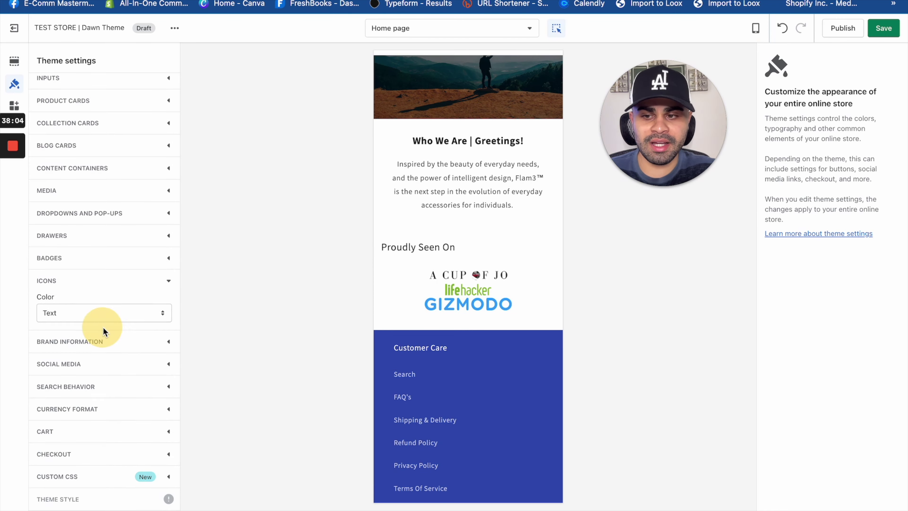
left_click(105, 341)
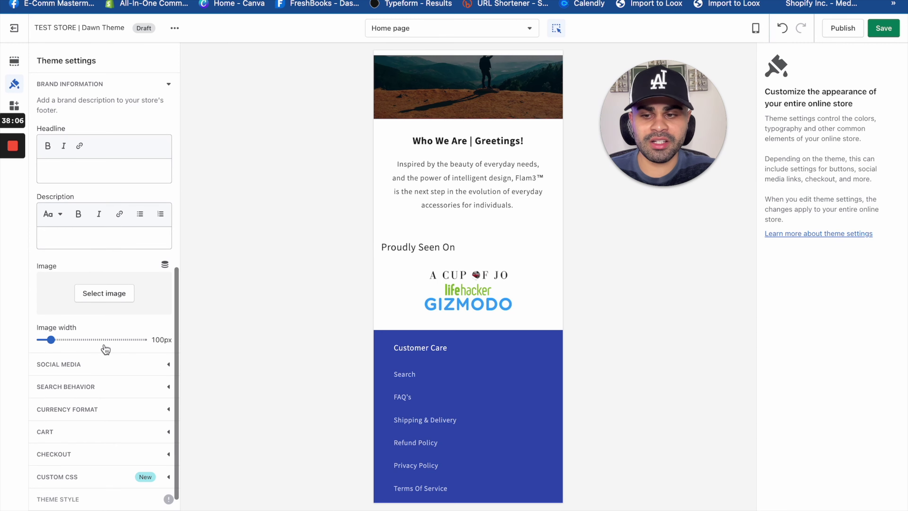
left_click(132, 374)
left_click(99, 158)
left_click(98, 209)
left_click(112, 255)
left_click(112, 308)
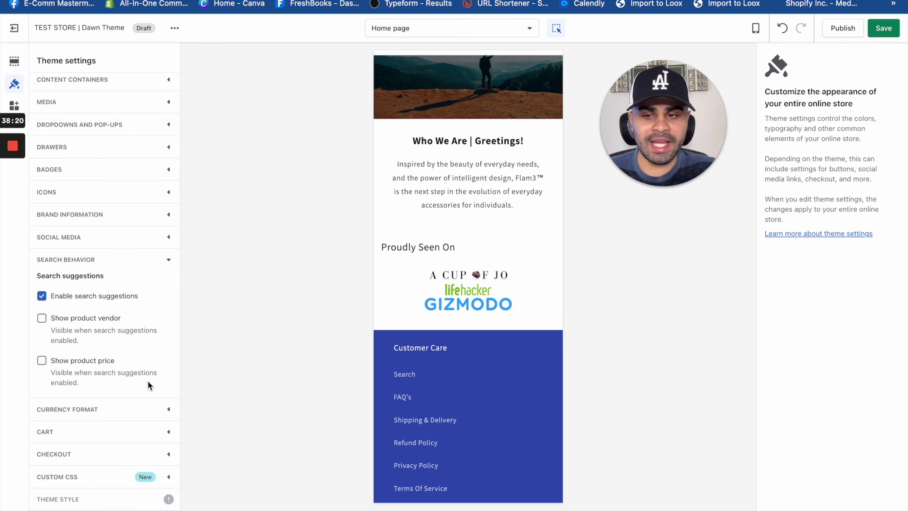
Review the theme's Currency Format settings and the cart type options in the Cart settings, choosing Page.
left_click(134, 416)
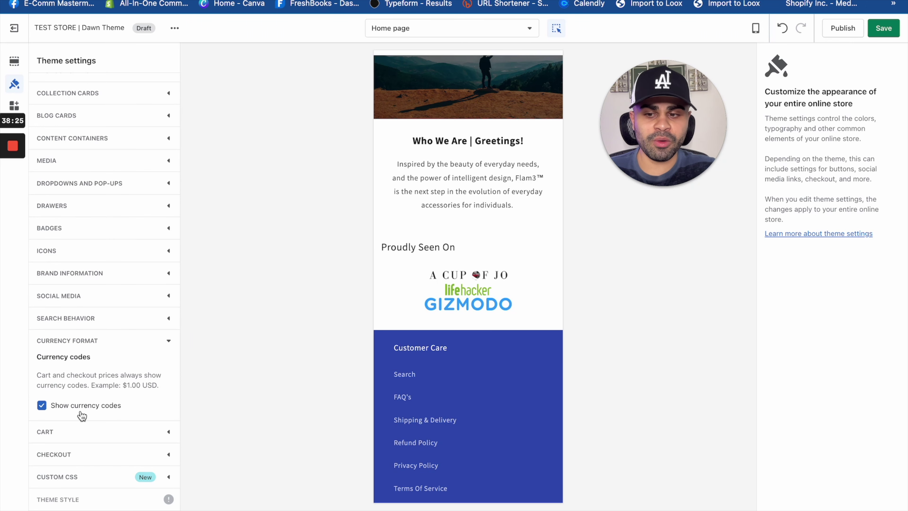
left_click(130, 431)
scroll(132, 461, "down", 3)
left_click(92, 312)
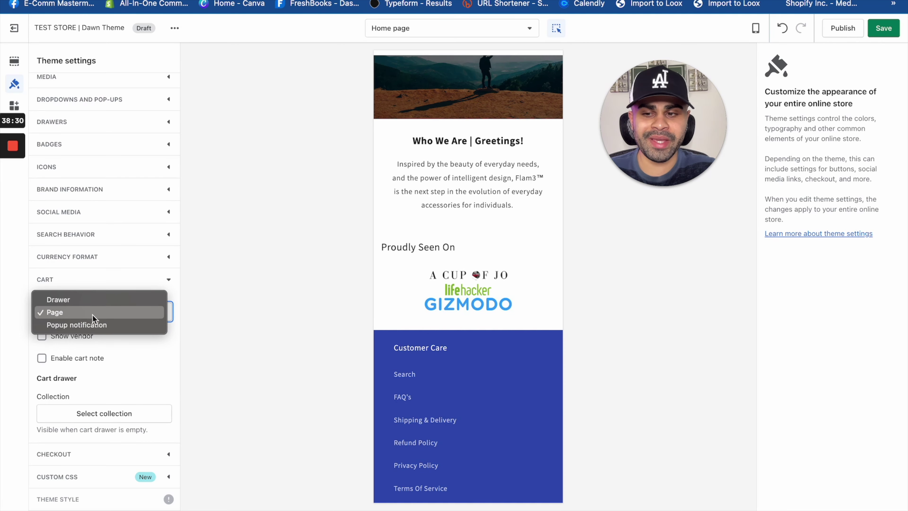
left_click(92, 315)
Preview the store's cart page, inspect its Items section and return to the home page.
left_click(550, 105)
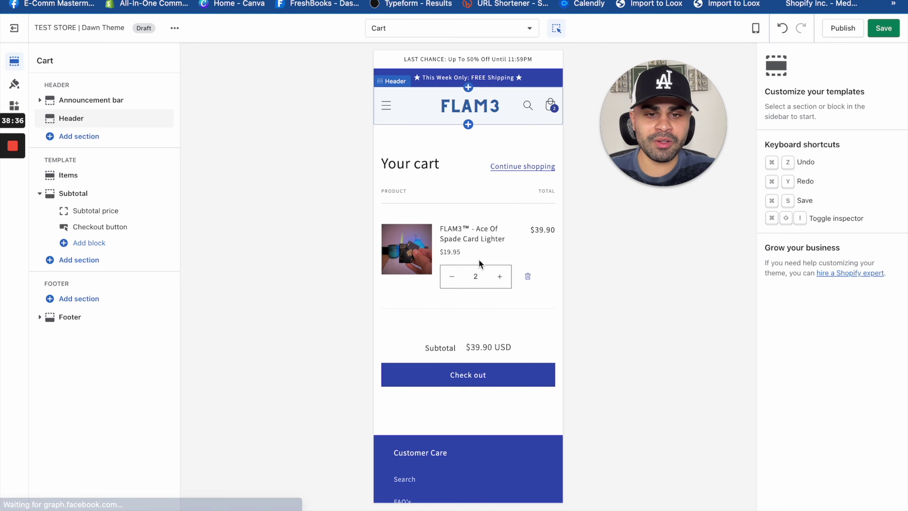
left_click(443, 277)
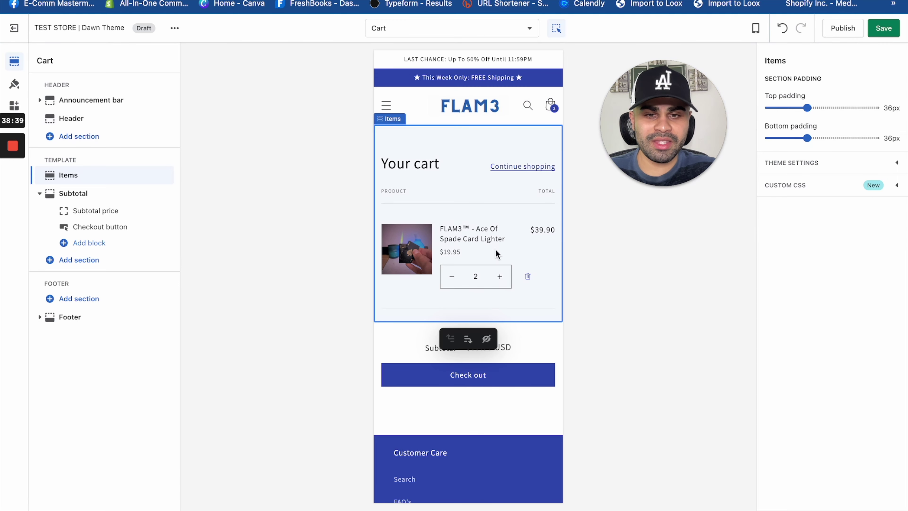
left_click(470, 105)
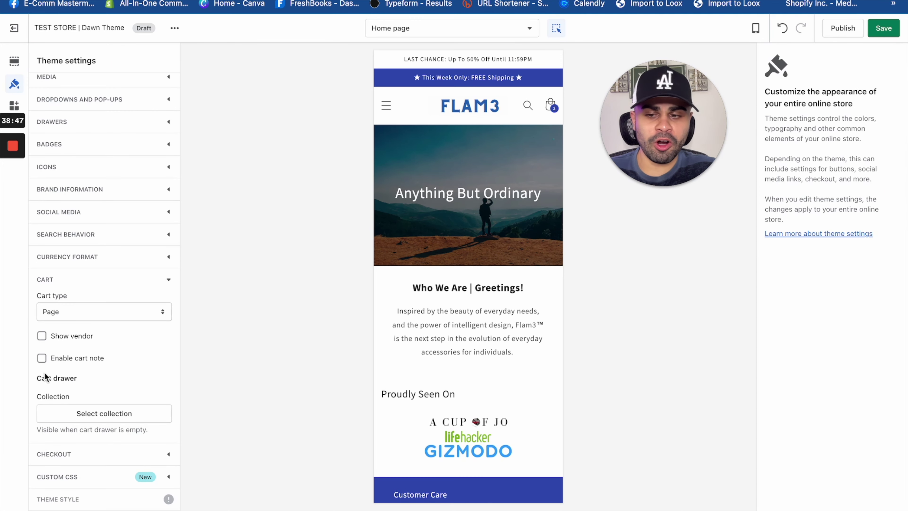
Review the theme's Checkout settings, covering the banner, logo image, main content area, order summary, typography and colors.
left_click(119, 456)
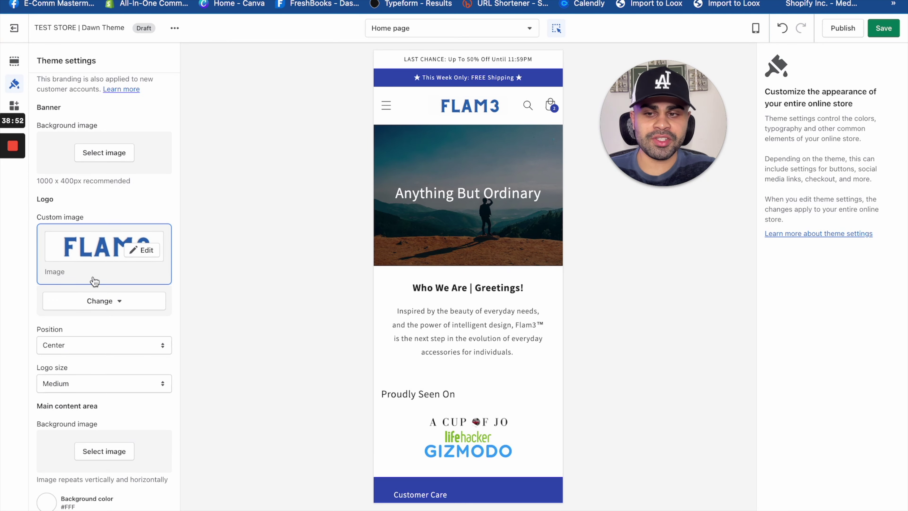
left_click(66, 263)
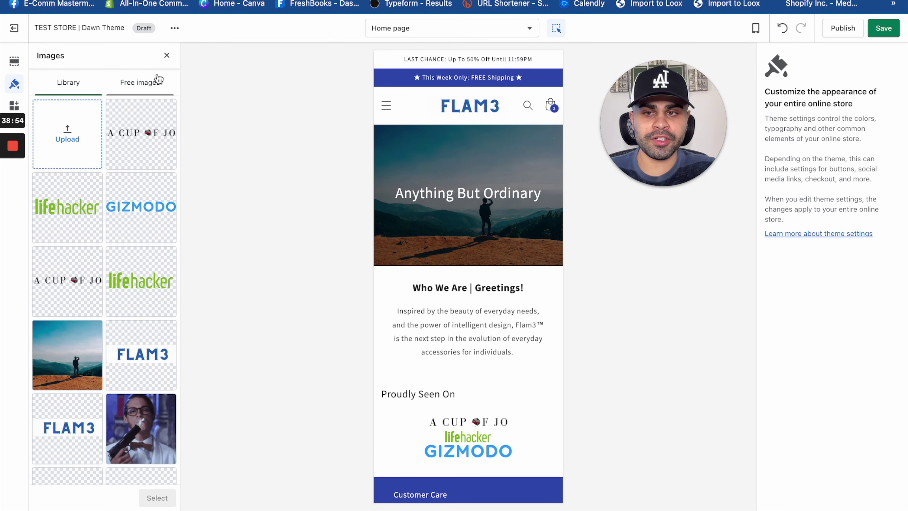
left_click(167, 58)
scroll(126, 361, "down", 4)
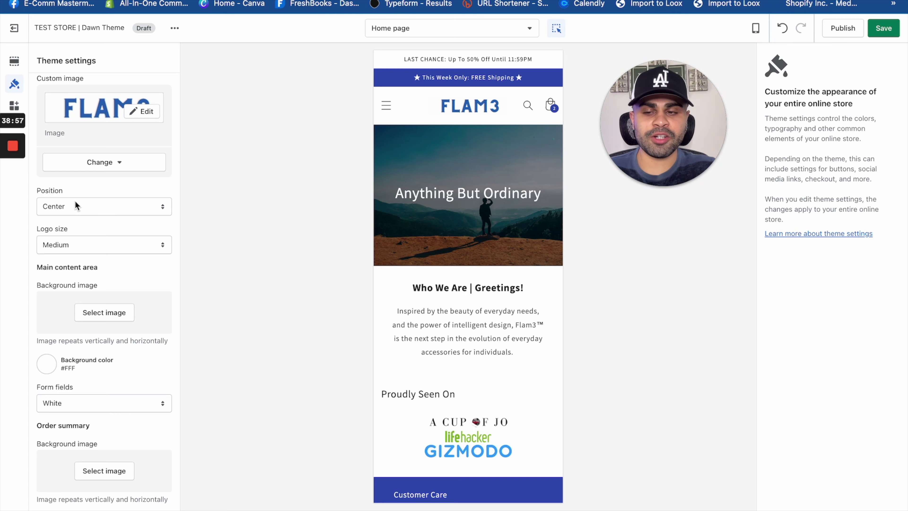
scroll(165, 278, "down", 1)
scroll(165, 278, "down", 4)
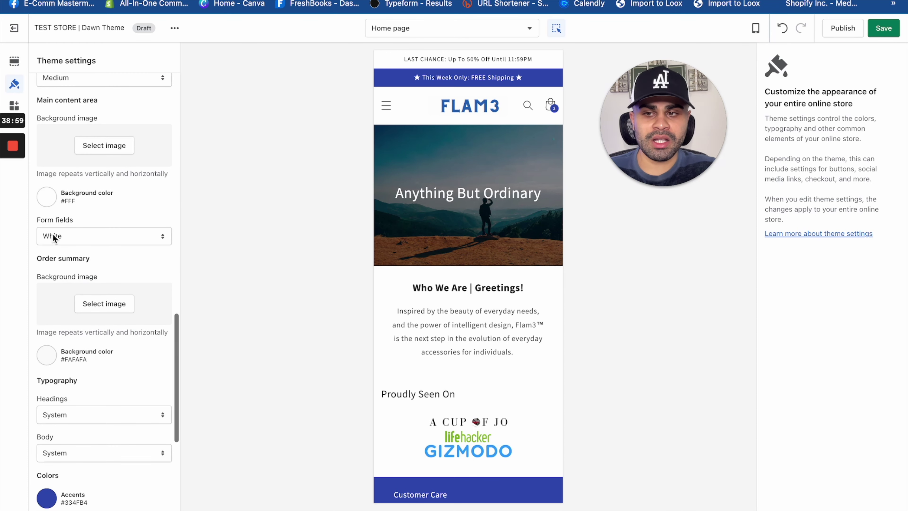
scroll(125, 399, "down", 5)
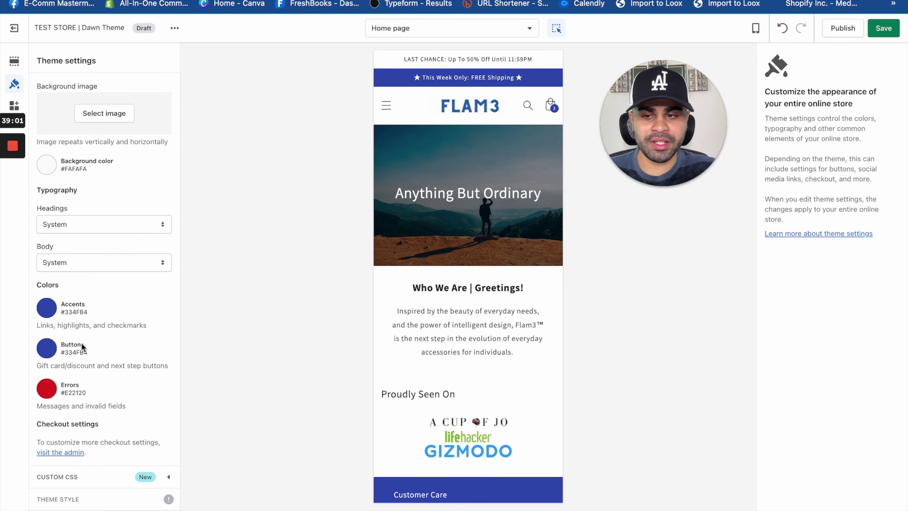
Check the hex code of the checkout Buttons color and look at the theme's Custom CSS settings.
left_click(47, 348)
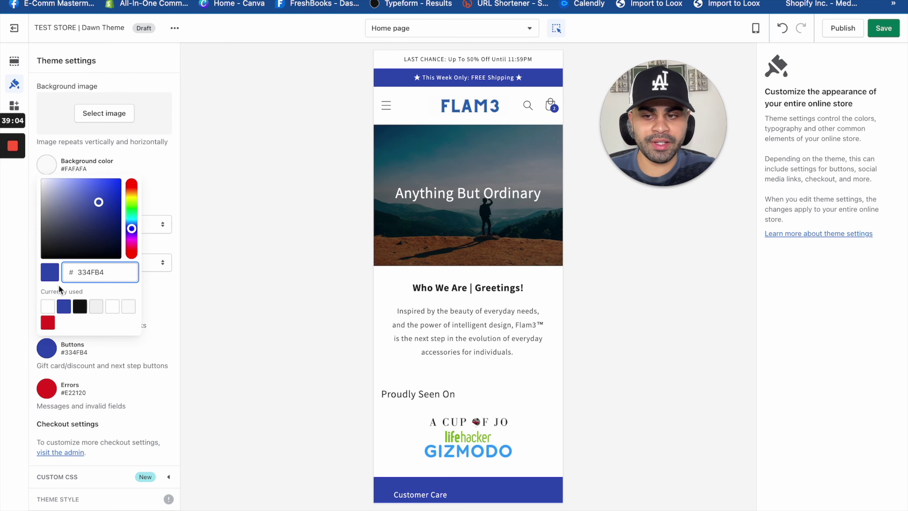
left_click(70, 277)
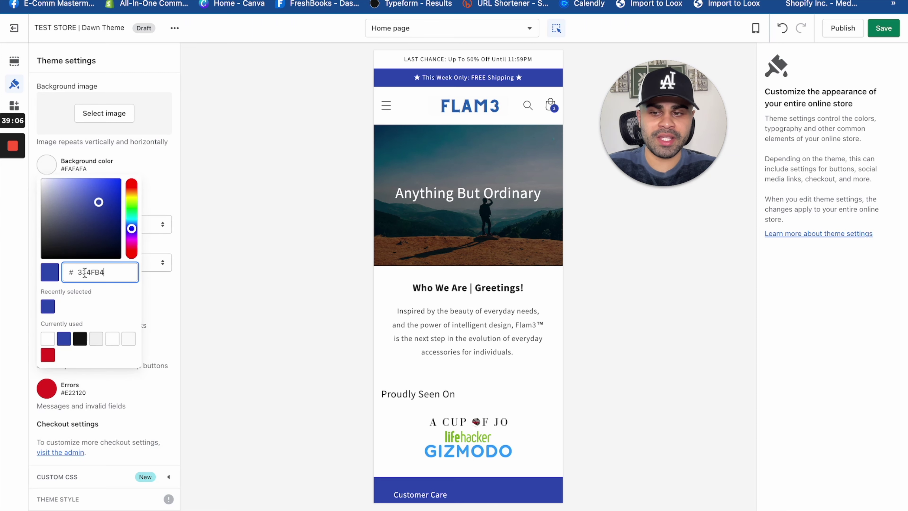
left_click(279, 315)
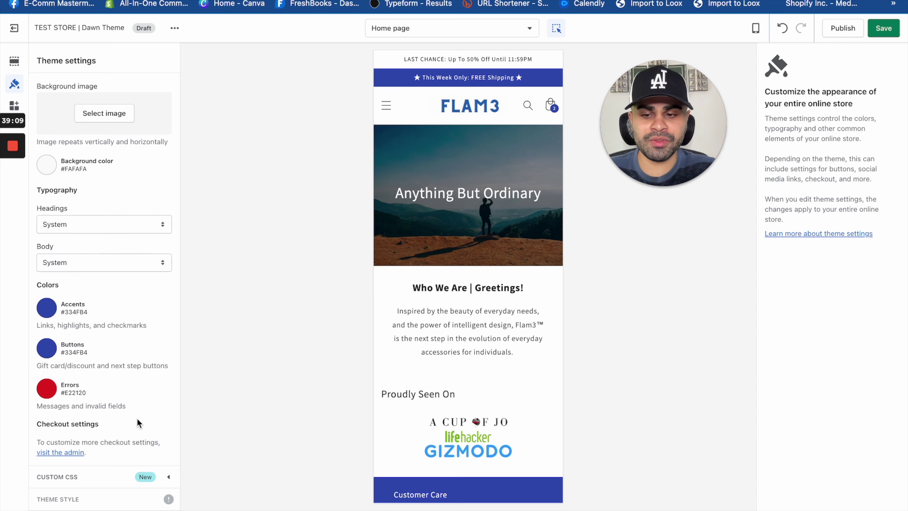
left_click(106, 485)
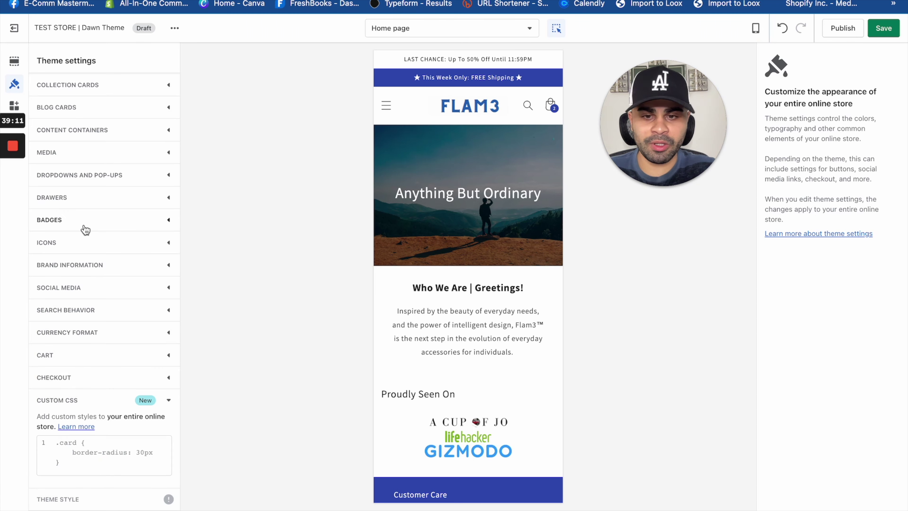
scroll(125, 215, "up", 5)
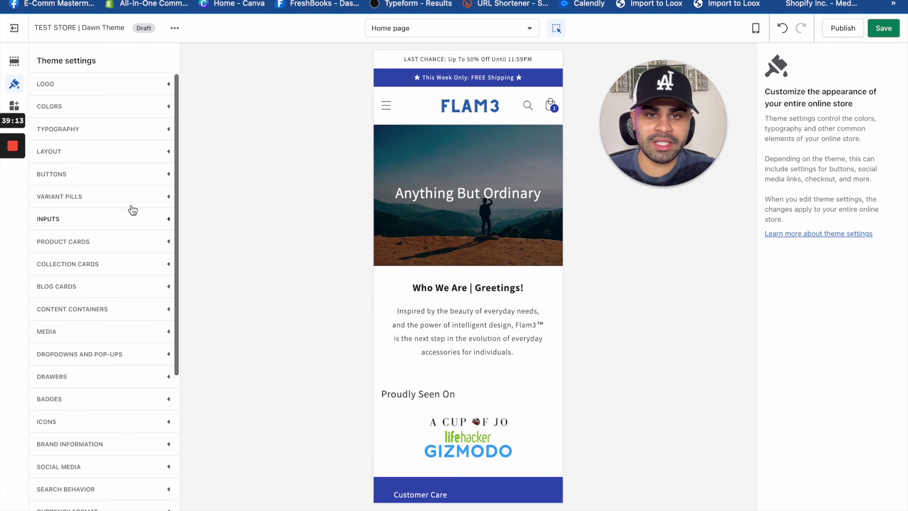
Try adding two "Welcome to our store" announcements to the home page's announcement bar and hiding both.
left_click(21, 61)
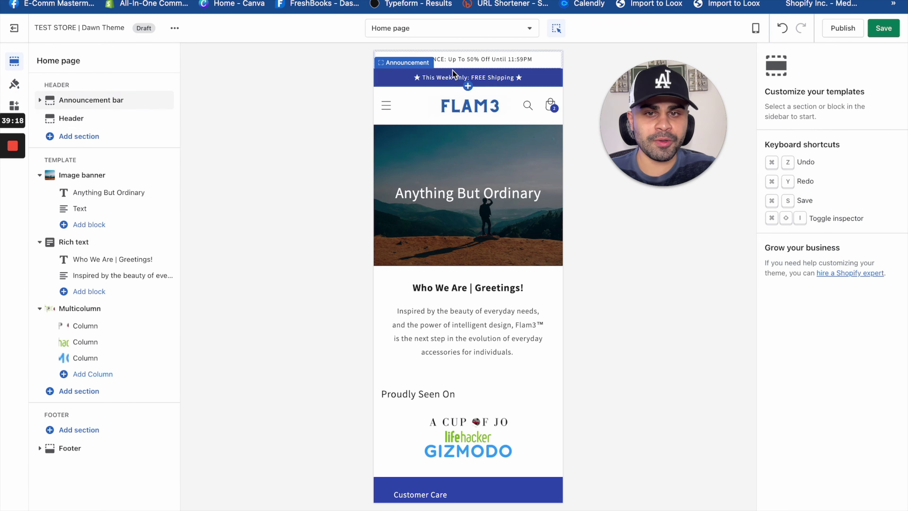
left_click(93, 100)
left_click(103, 148)
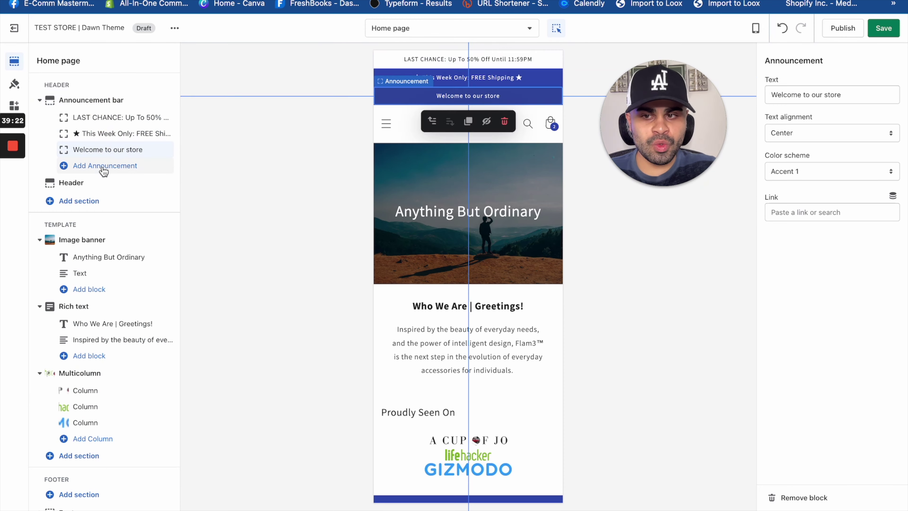
left_click(103, 167)
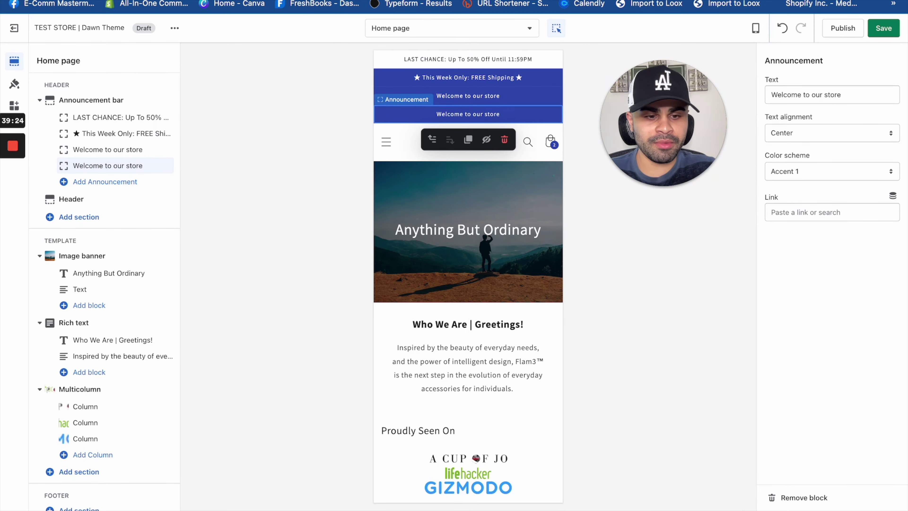
left_click(153, 149)
left_click(153, 165)
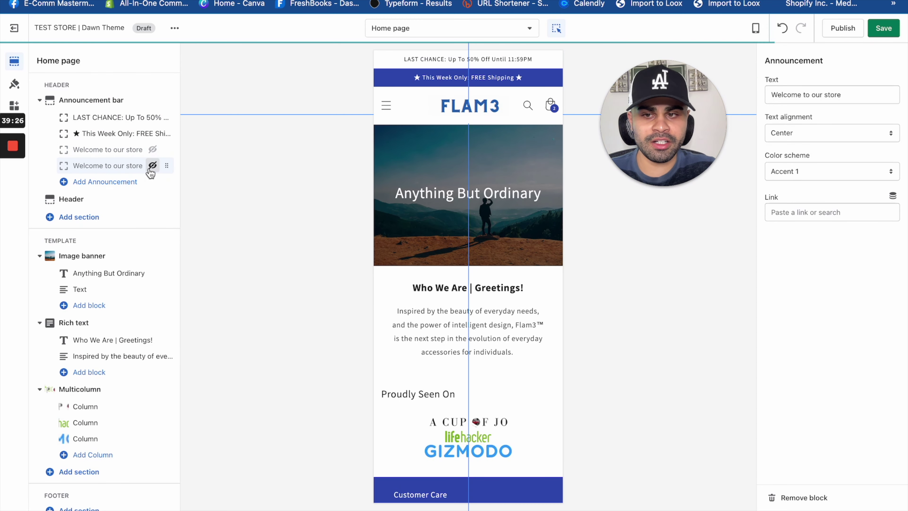
Remove both hidden "Welcome to our store" announcements from the announcement bar.
left_click(796, 497)
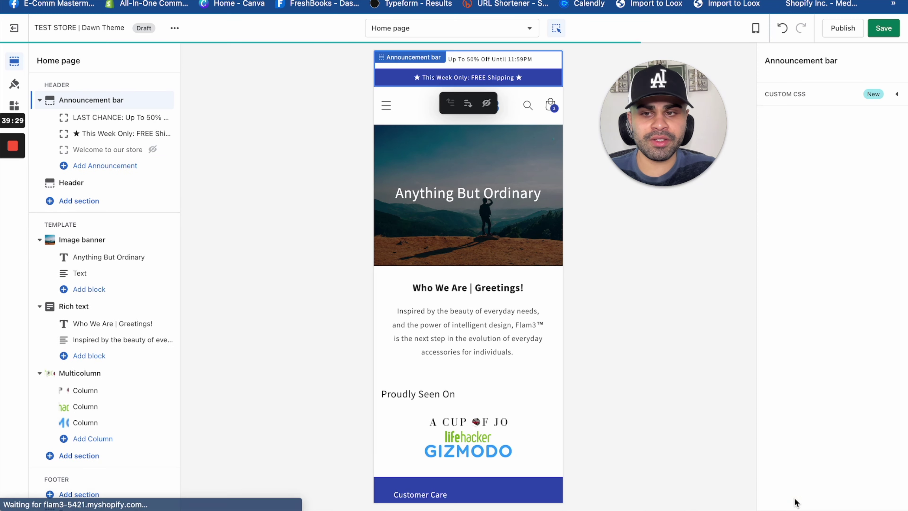
left_click(127, 148)
key("Delete")
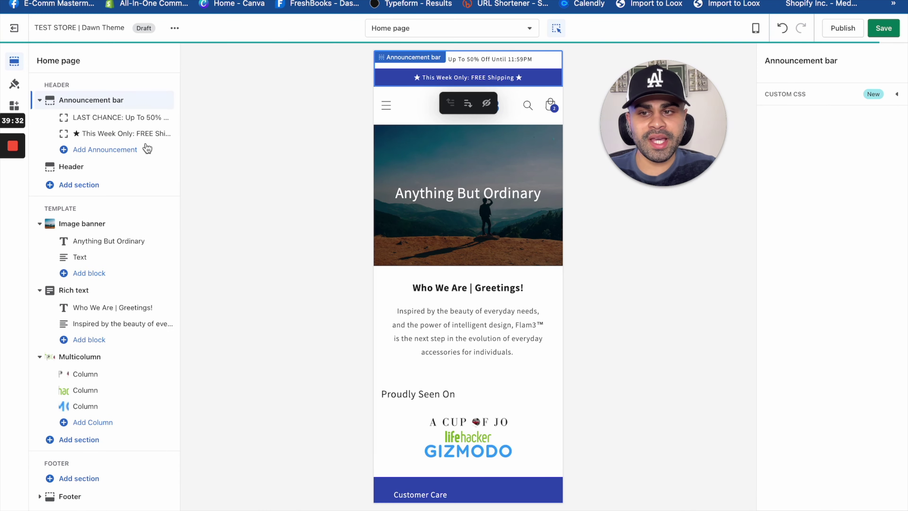
Review the text of the LAST CHANCE and FREE Shipping announcements in the announcement bar.
left_click(98, 117)
left_click_drag(831, 97, 903, 102)
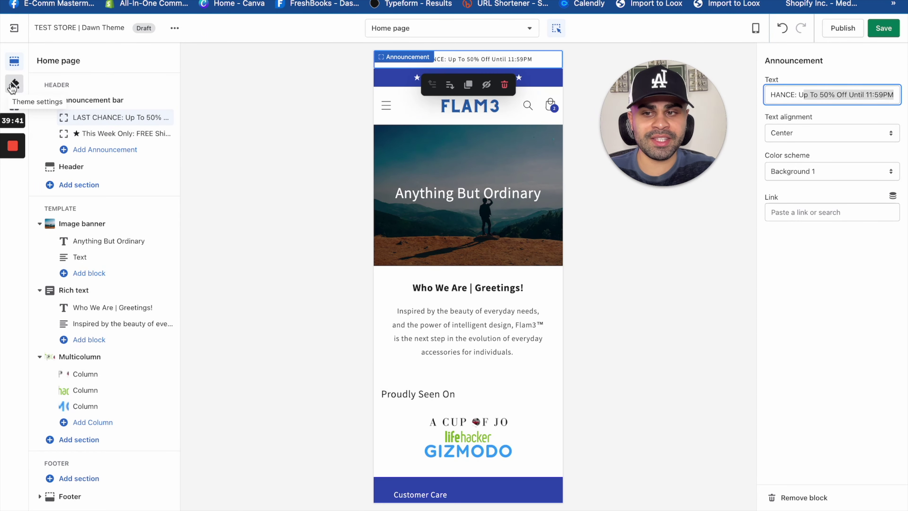
left_click(109, 133)
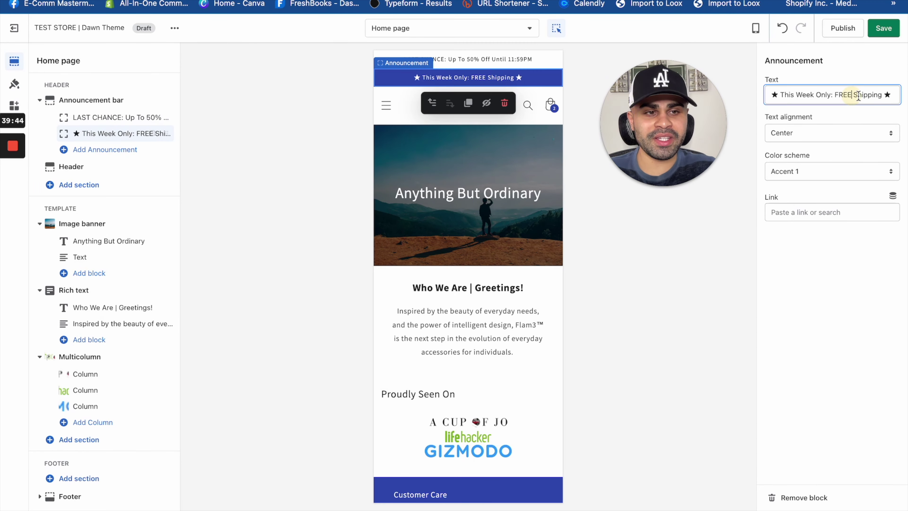
left_click_drag(852, 95, 896, 95)
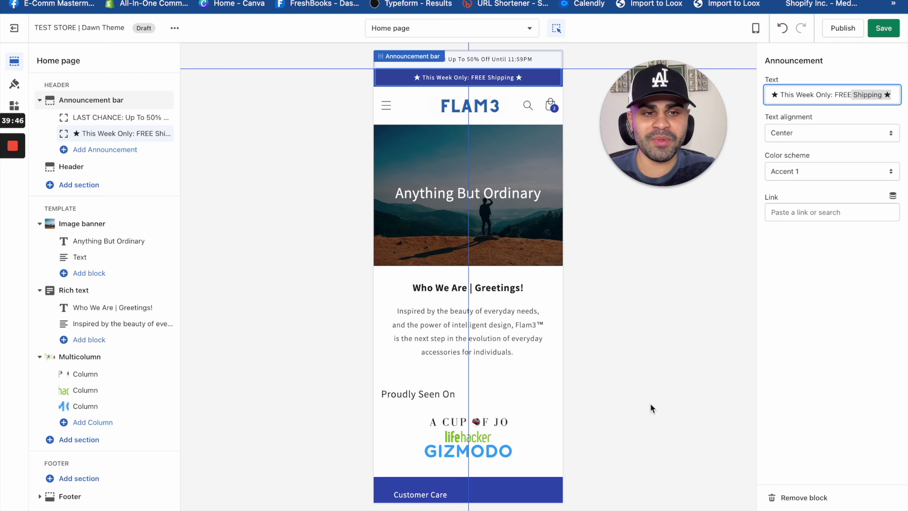
left_click(670, 394)
Look through the text alignment and color scheme options of the FREE Shipping announcement.
left_click(816, 132)
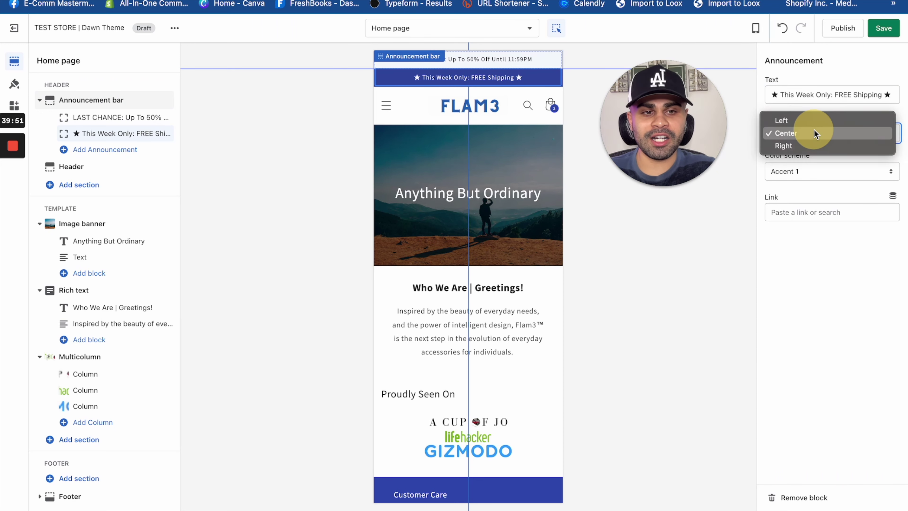
left_click(816, 132)
left_click(802, 172)
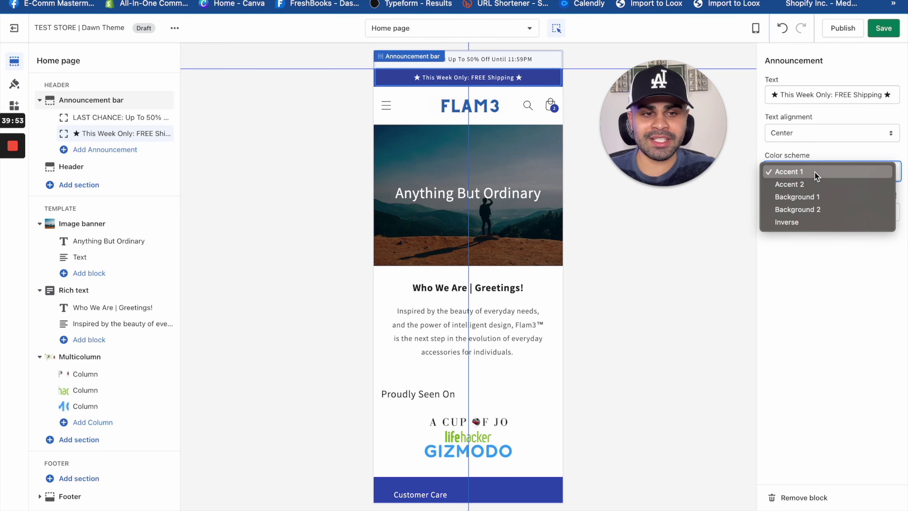
left_click(814, 172)
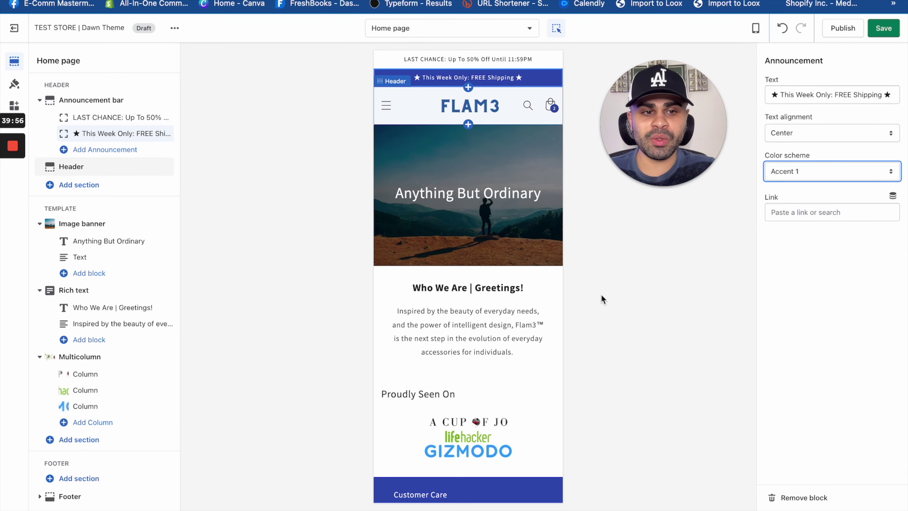
Preview the Contact Us page from the store's header menu and look over its contact form.
left_click(384, 106)
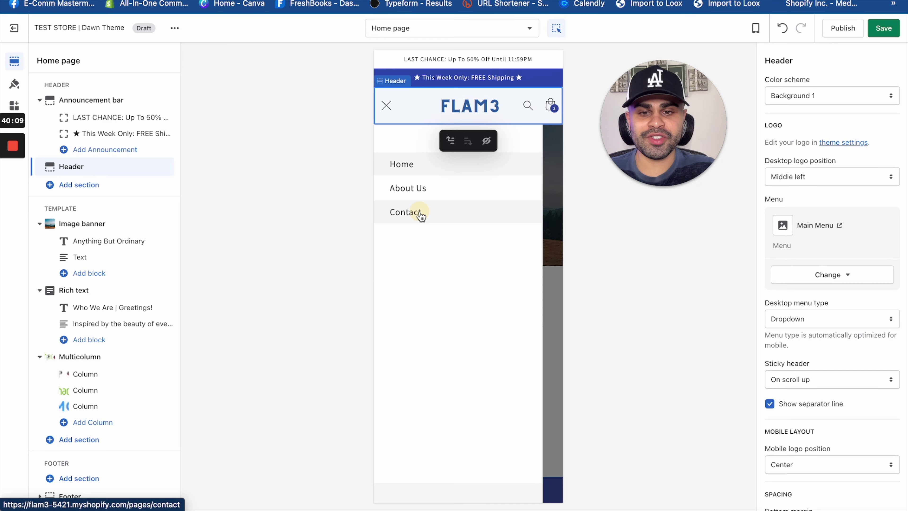
left_click(420, 211)
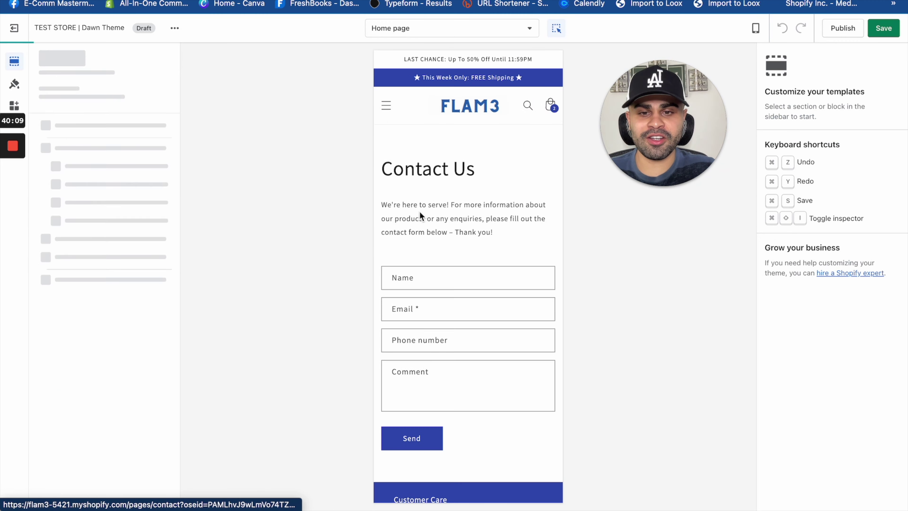
scroll(459, 320, "down", 4)
scroll(460, 319, "up", 5)
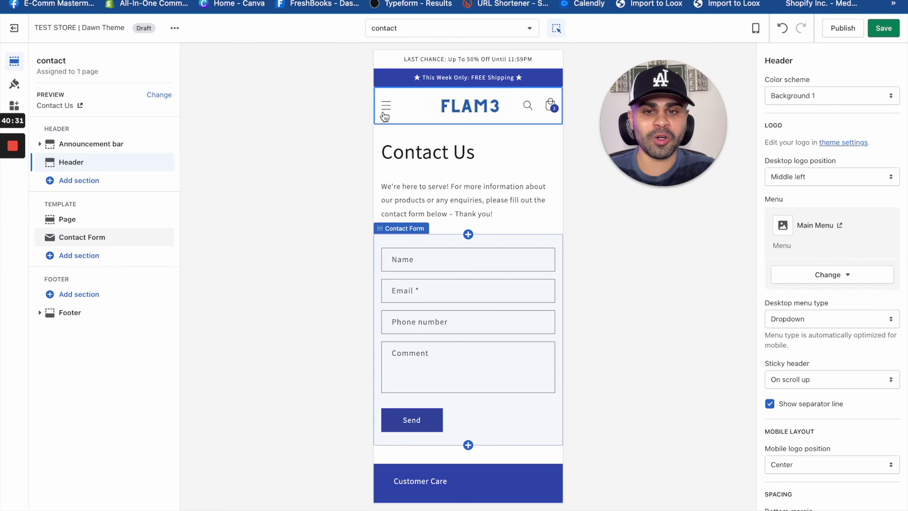
Preview the About Us page from the store's header menu and read through its brand story.
left_click(386, 105)
left_click(416, 187)
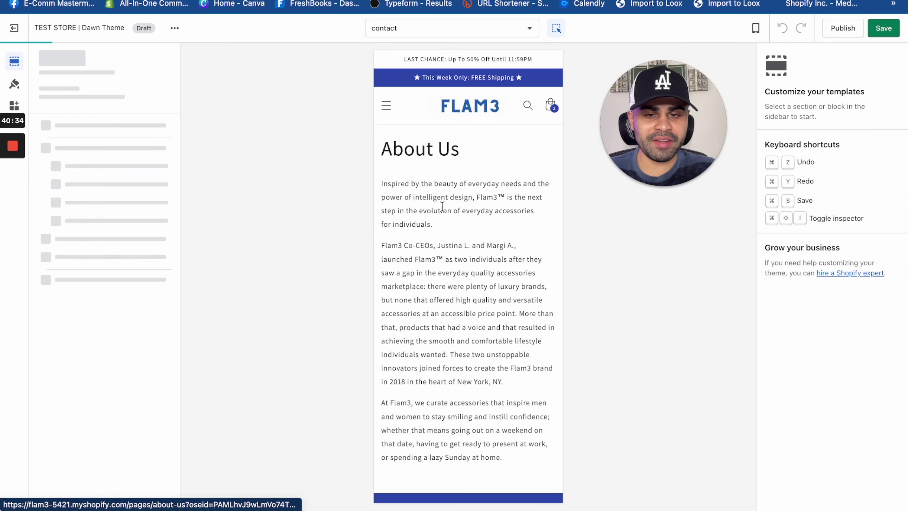
scroll(448, 336, "down", 3)
scroll(447, 337, "up", 3)
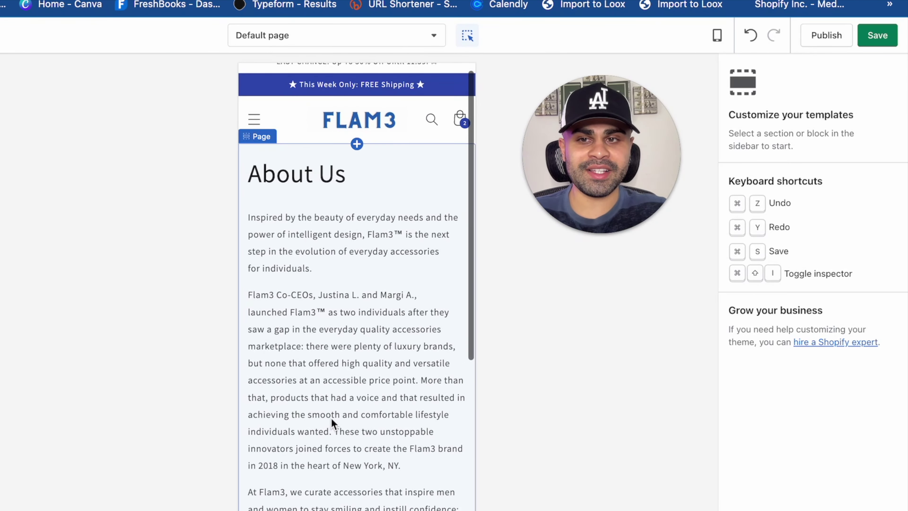
scroll(331, 420, "down", 1)
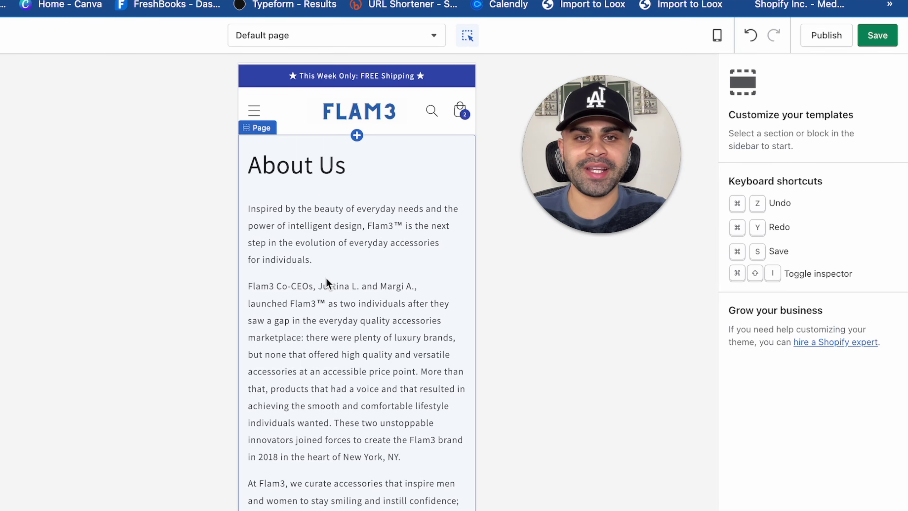
scroll(326, 281, "down", 2)
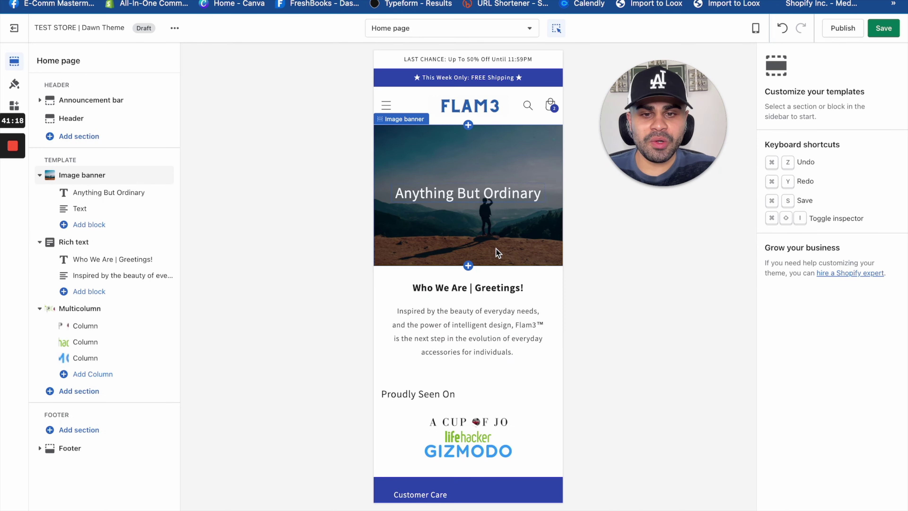
Review the image banner's image, overlay, height and layout settings, and look at its Anything But Ordinary heading.
left_click(500, 254)
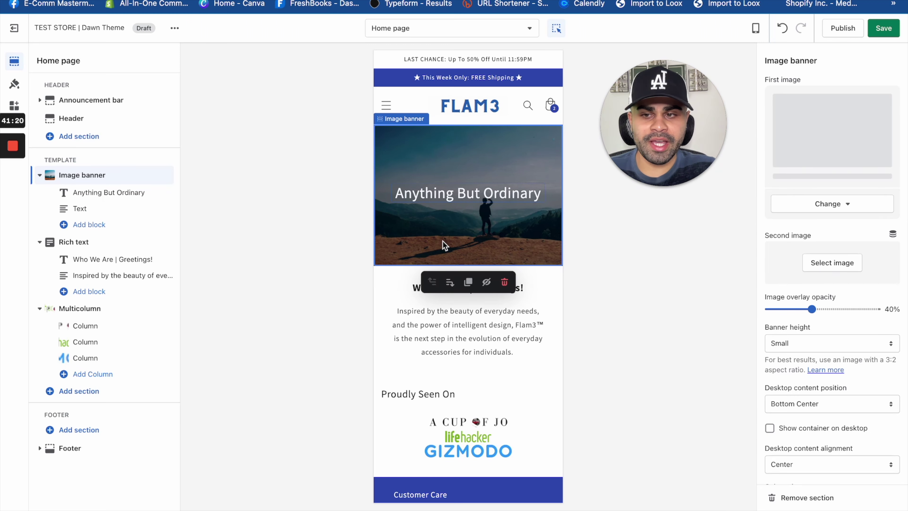
left_click(128, 193)
left_click(116, 175)
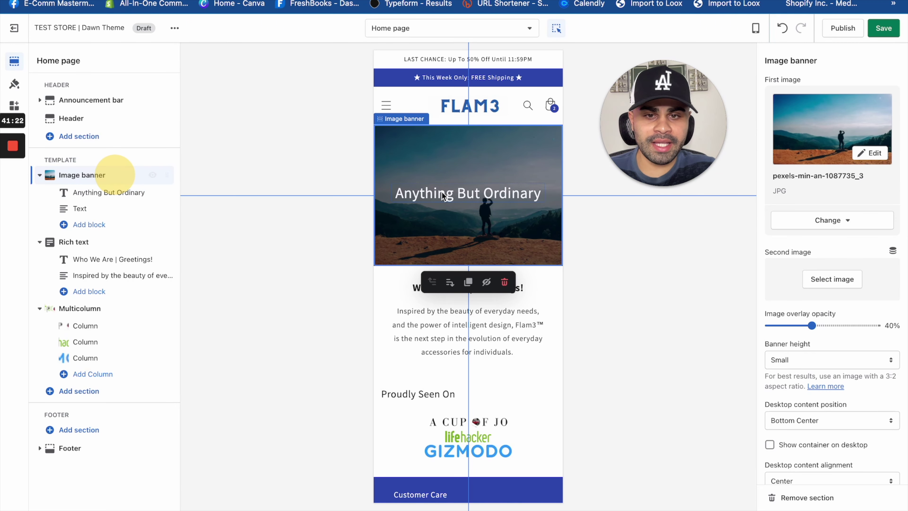
left_click_drag(470, 152, 454, 193)
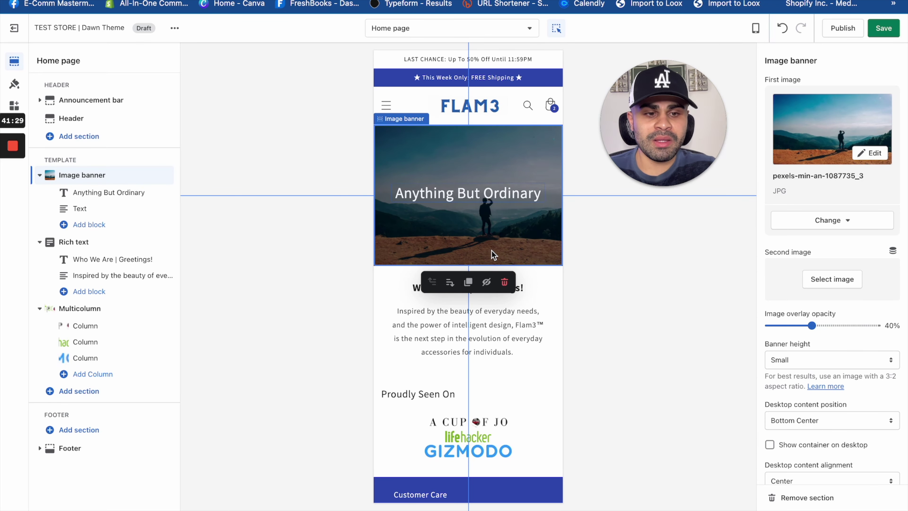
scroll(829, 373, "down", 2)
left_click(502, 200)
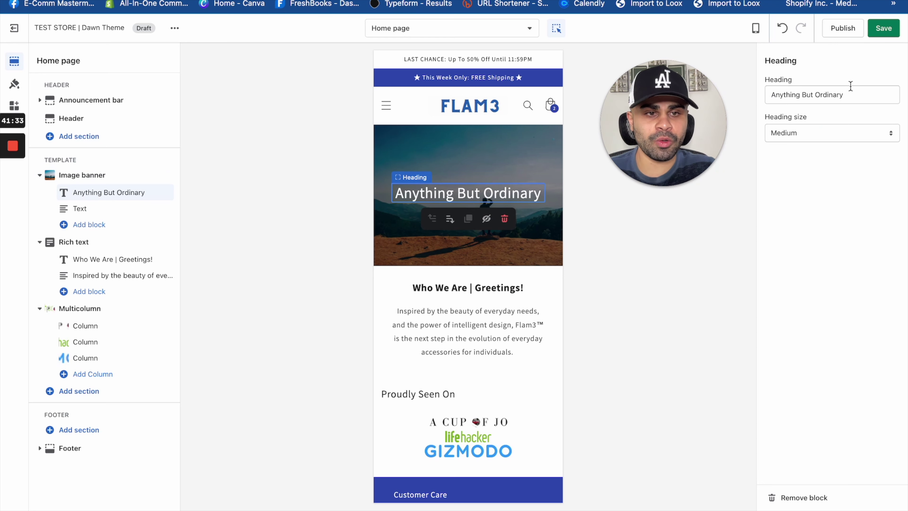
left_click(527, 208)
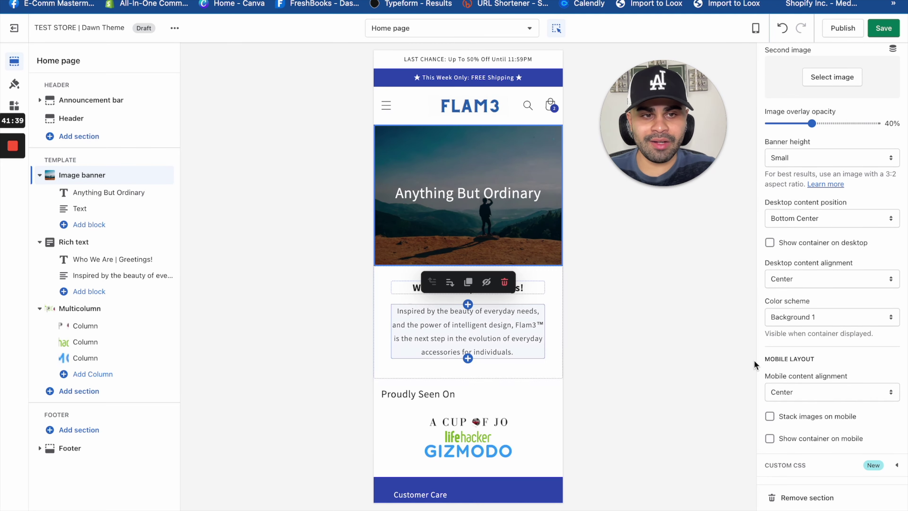
scroll(848, 328, "up", 5)
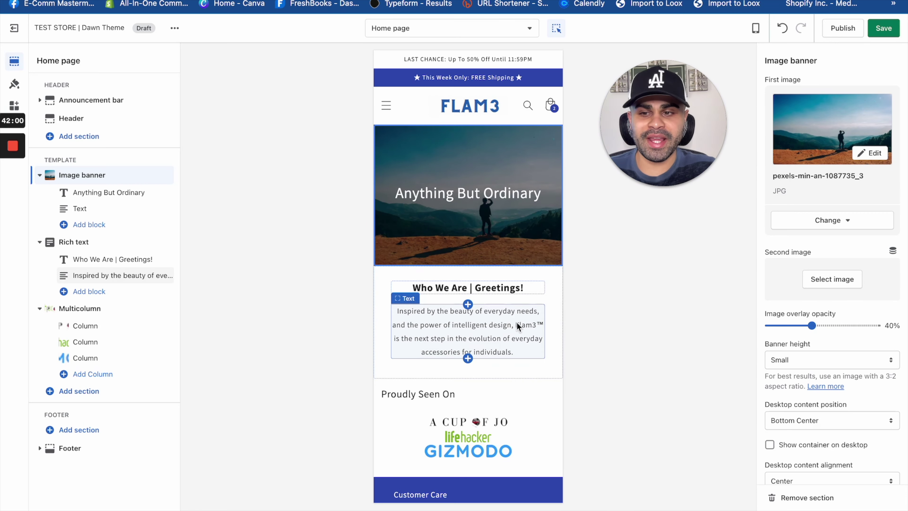
Check the Rich text section's settings and browse the theme sections that can be added to the home page template.
left_click(102, 243)
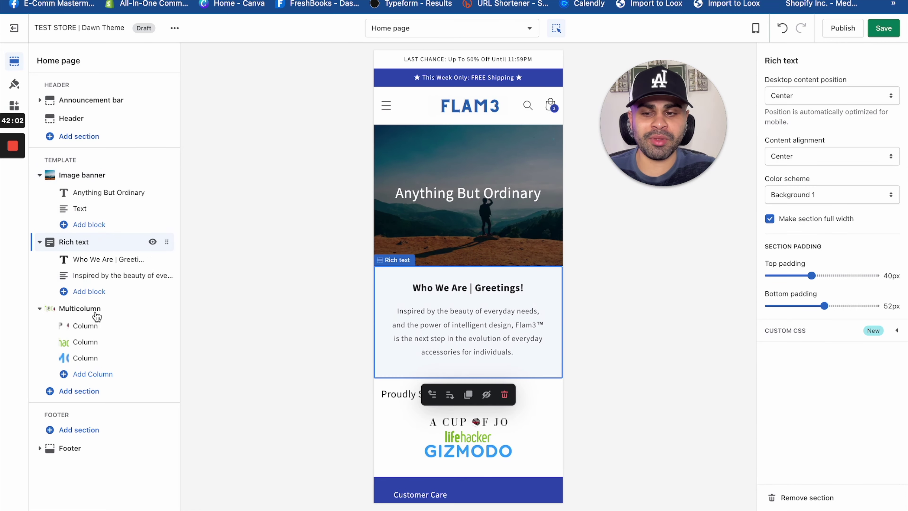
left_click(81, 395)
left_click(216, 401)
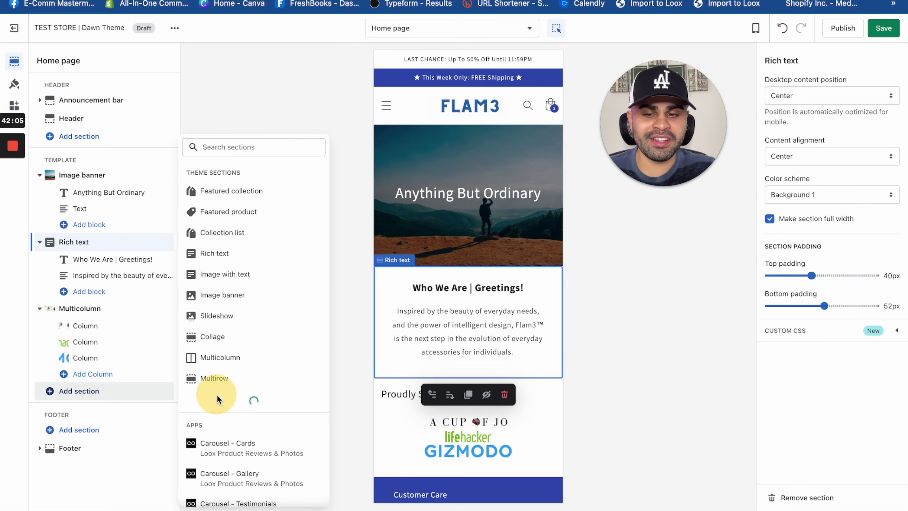
scroll(217, 400, "down", 5)
scroll(217, 399, "up", 5)
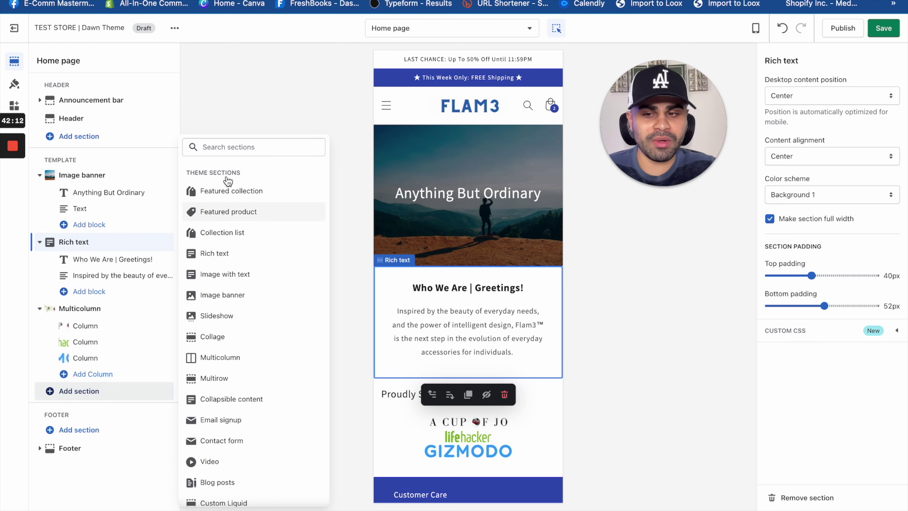
left_click(243, 107)
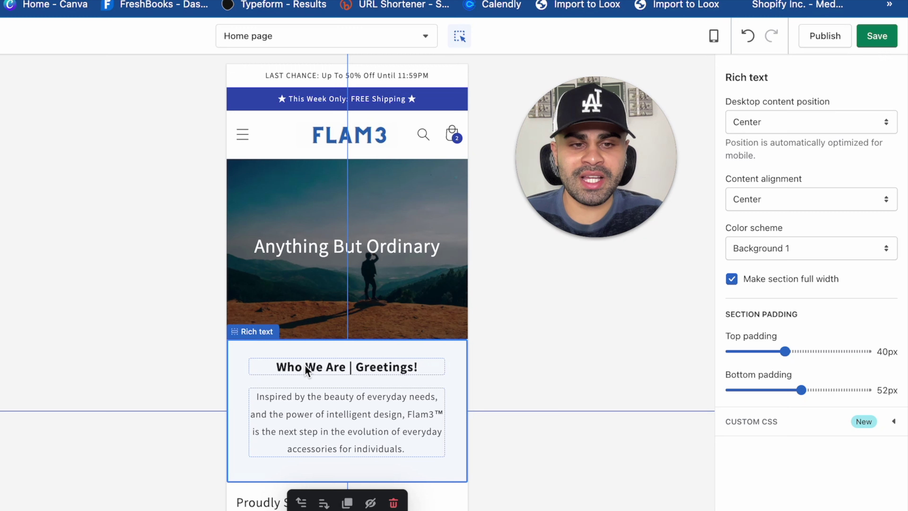
Look at the Who We Are | Greetings! heading block and review the Header section's logo, menu and spacing settings.
left_click(271, 367)
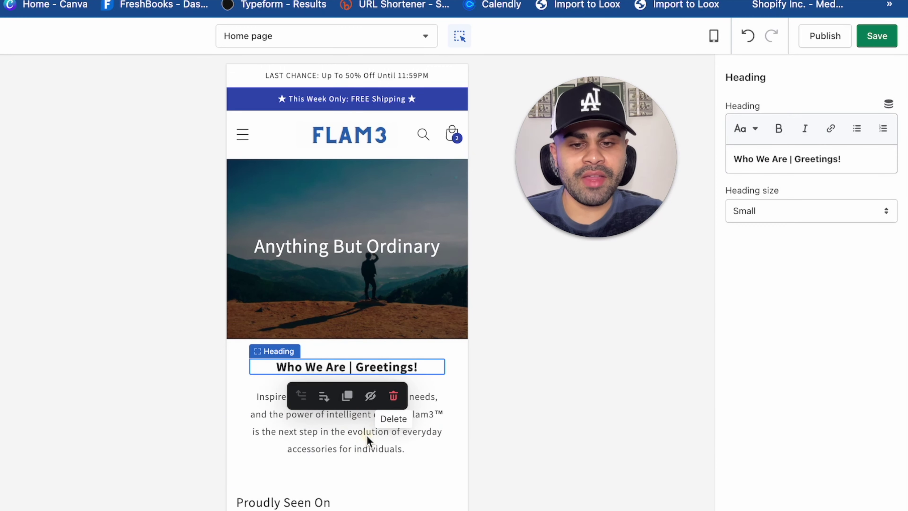
left_click(316, 437)
left_click(251, 138)
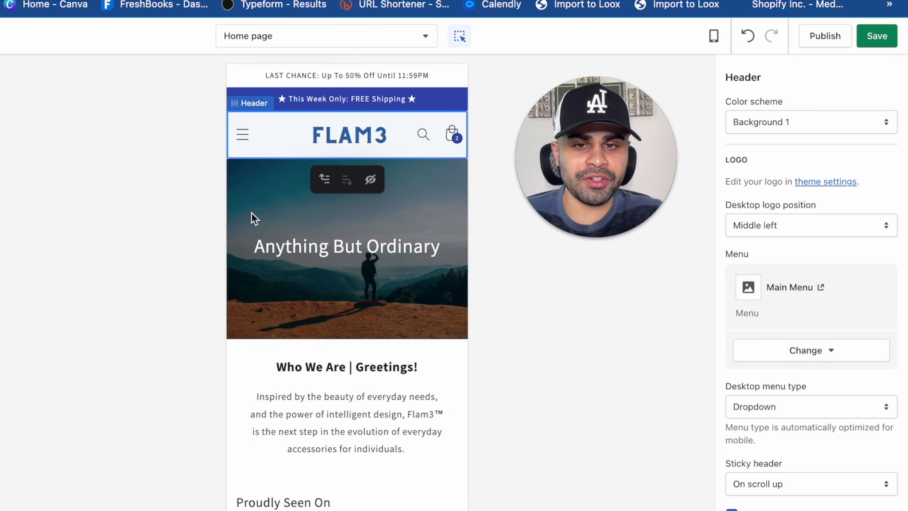
left_click(245, 135)
left_click(244, 136)
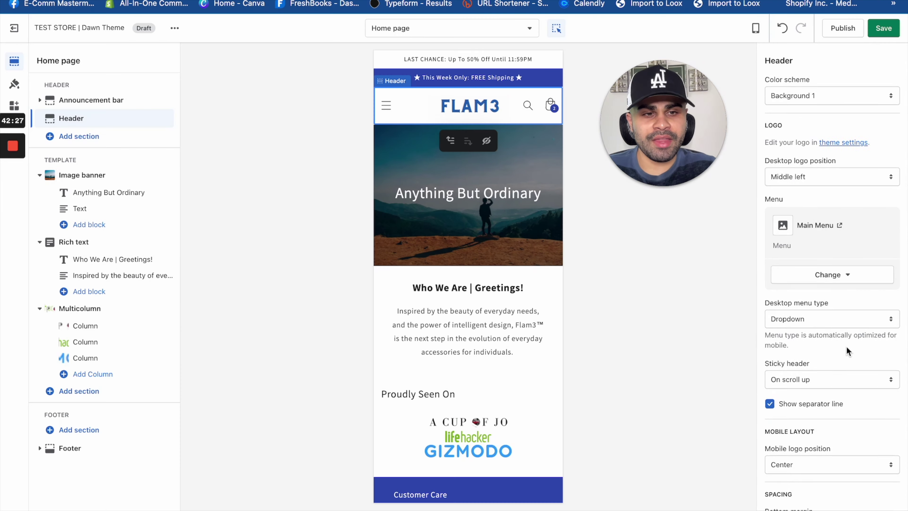
scroll(830, 435, "down", 4)
scroll(848, 337, "down", 1)
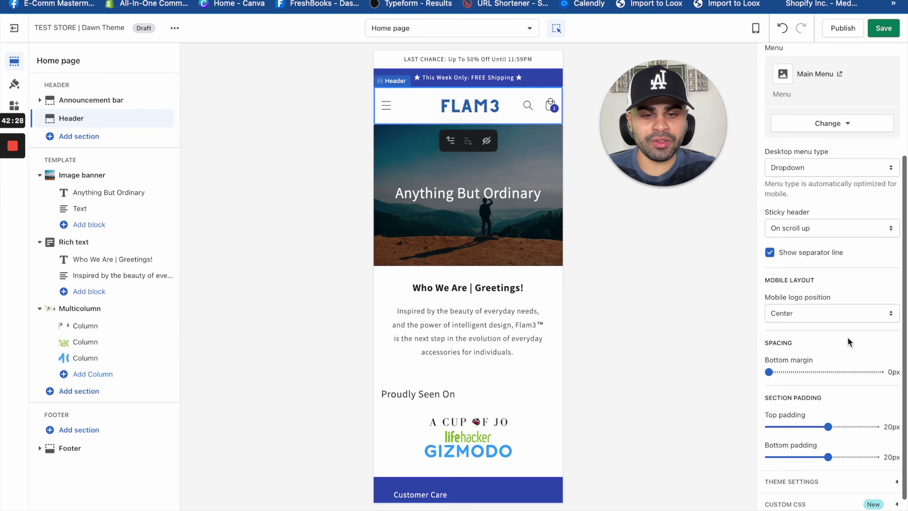
scroll(847, 341, "up", 5)
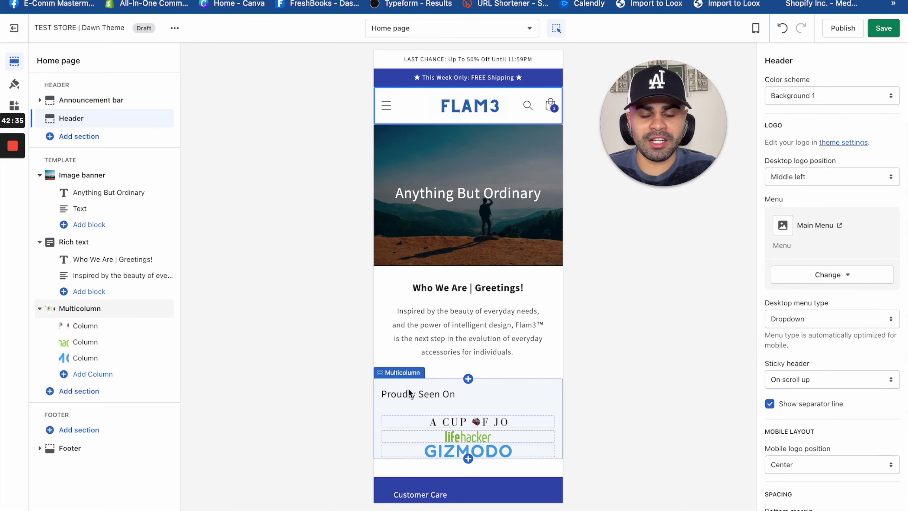
Look over the Proudly Seen On multicolumn section and inspect its A Cup of Jo and Gizmodo logo columns.
scroll(451, 395, "down", 1)
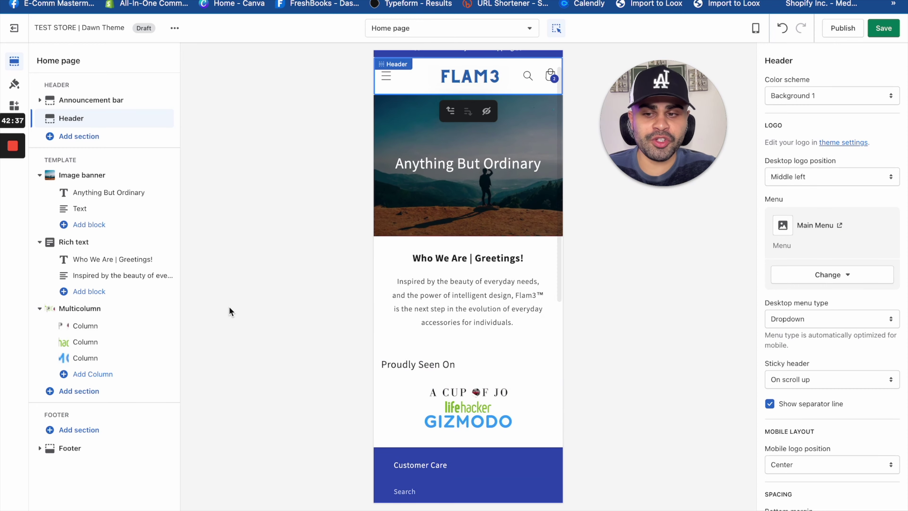
left_click(116, 308)
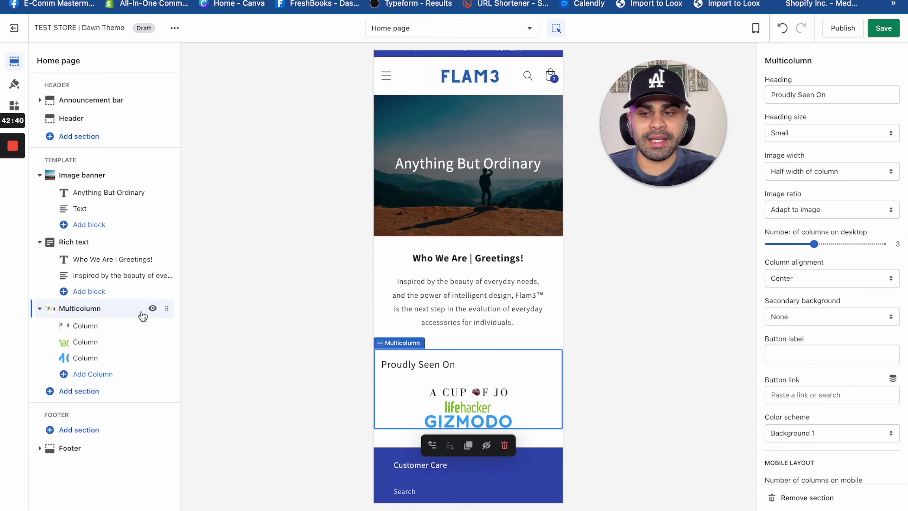
scroll(529, 393, "down", 2)
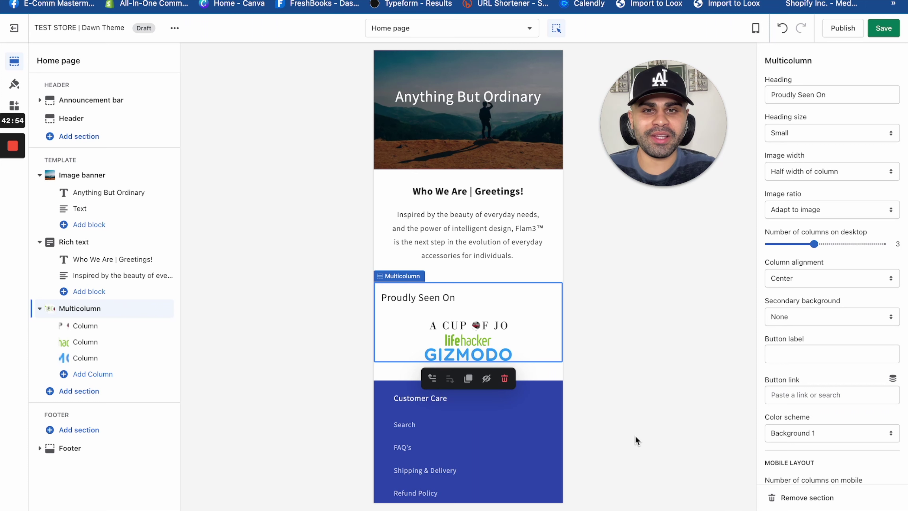
left_click(100, 325)
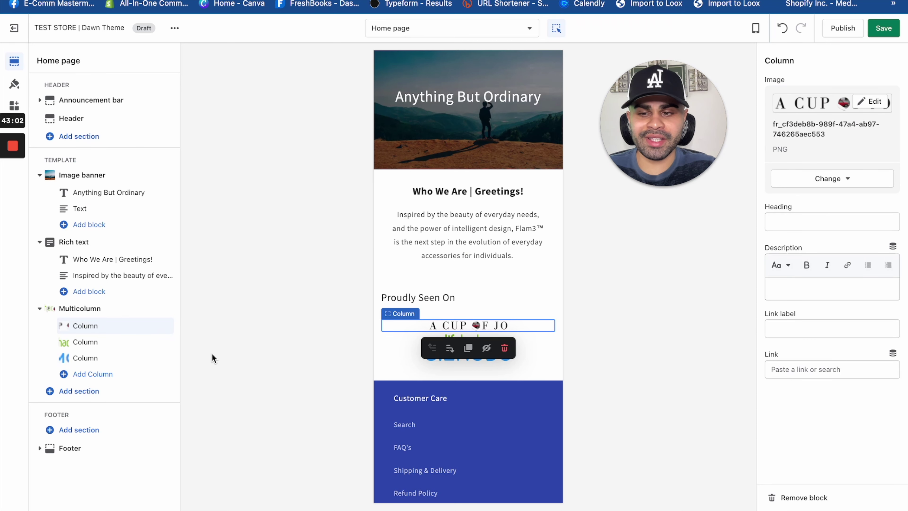
left_click(125, 357)
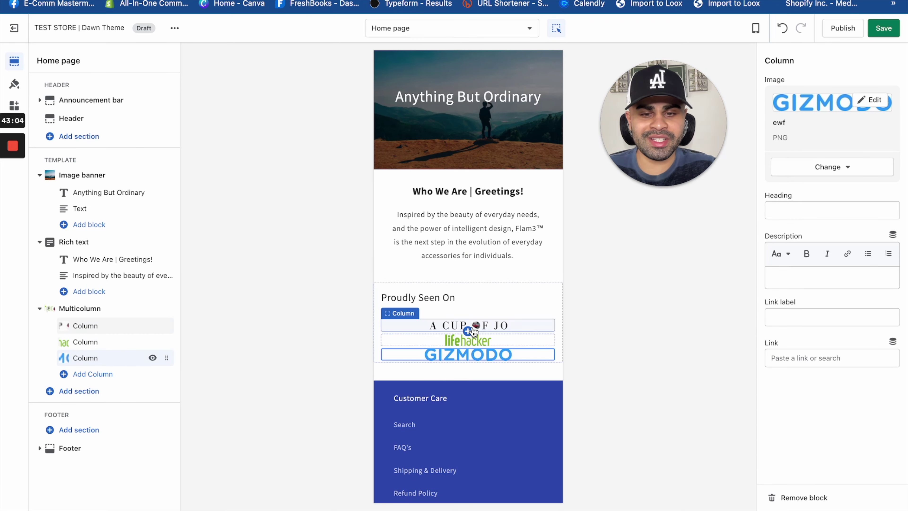
Review the Proudly Seen On section's column, color scheme, mobile layout and padding settings.
left_click(105, 309)
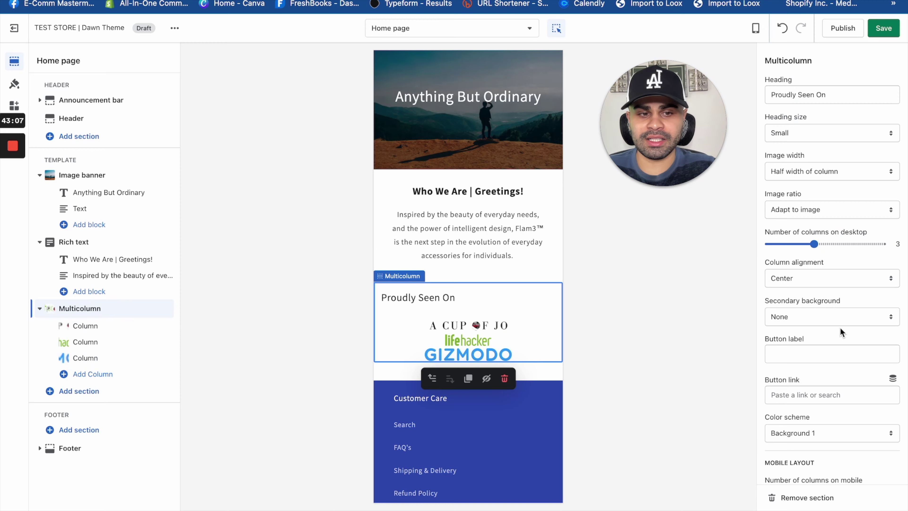
scroll(840, 332, "down", 5)
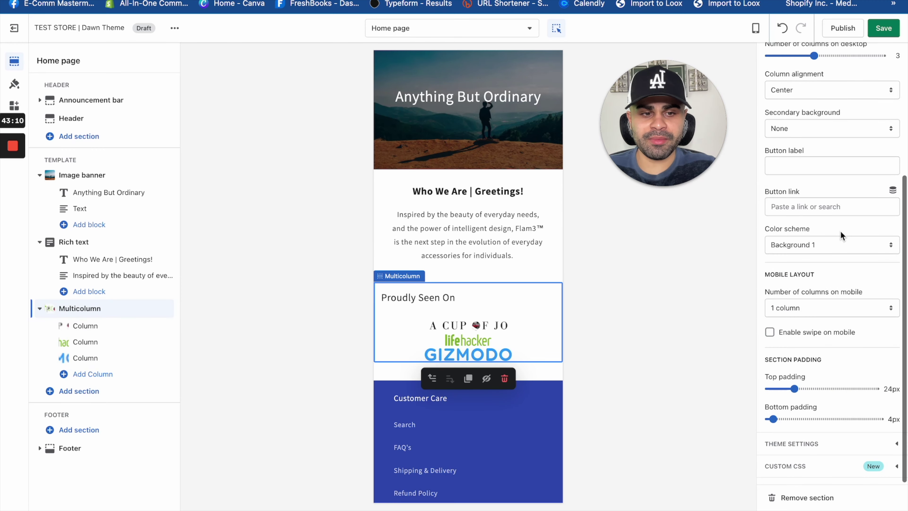
scroll(840, 236, "up", 3)
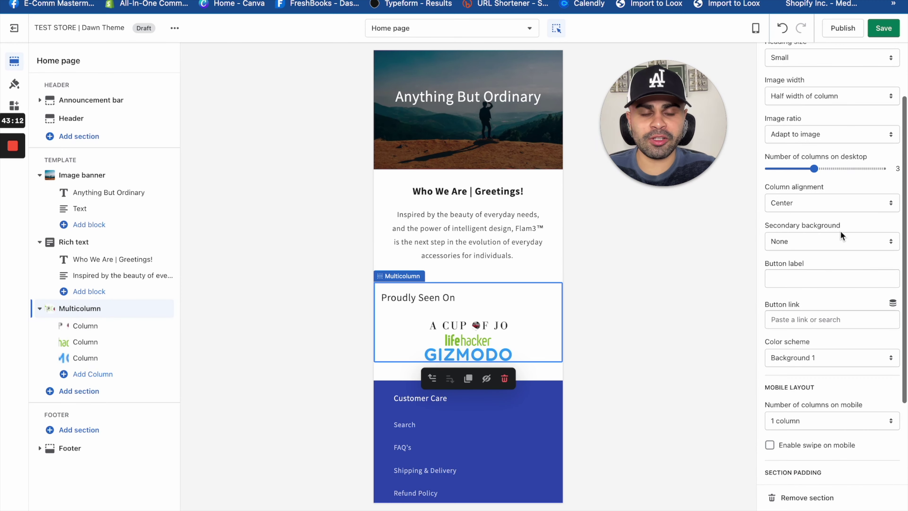
scroll(840, 234, "up", 2)
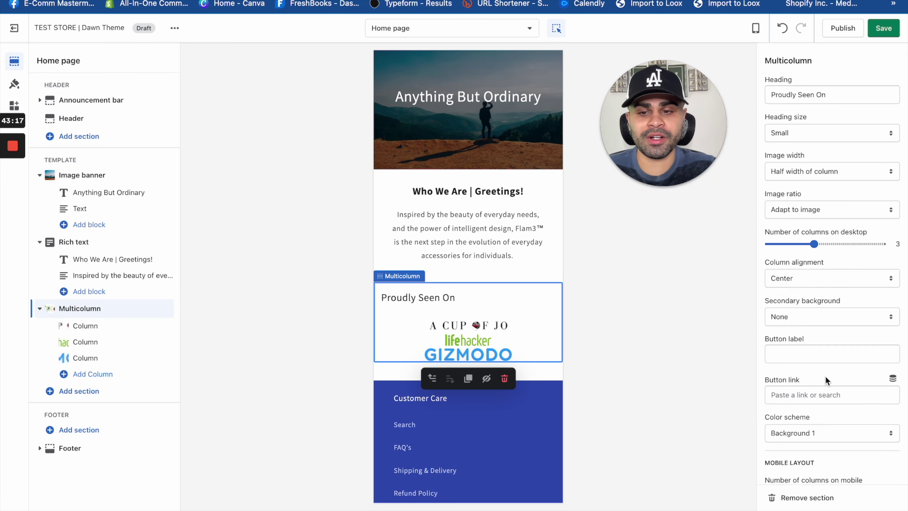
Review the Footer section's email signup, social media, country, language and payment icon settings.
scroll(466, 353, "down", 3)
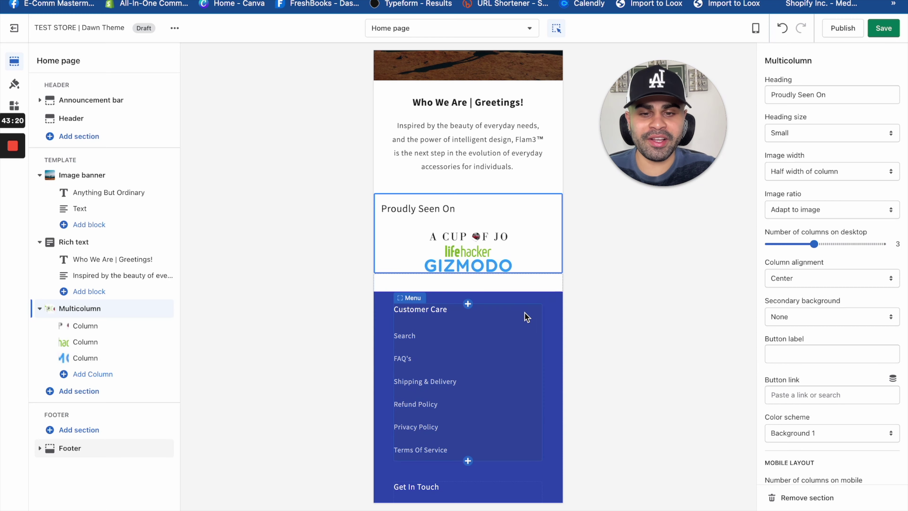
left_click(550, 307)
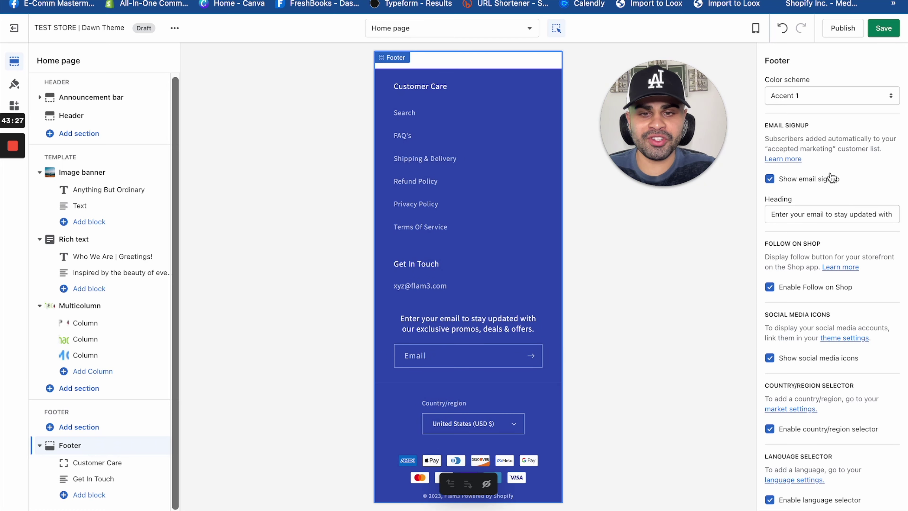
scroll(832, 300, "down", 3)
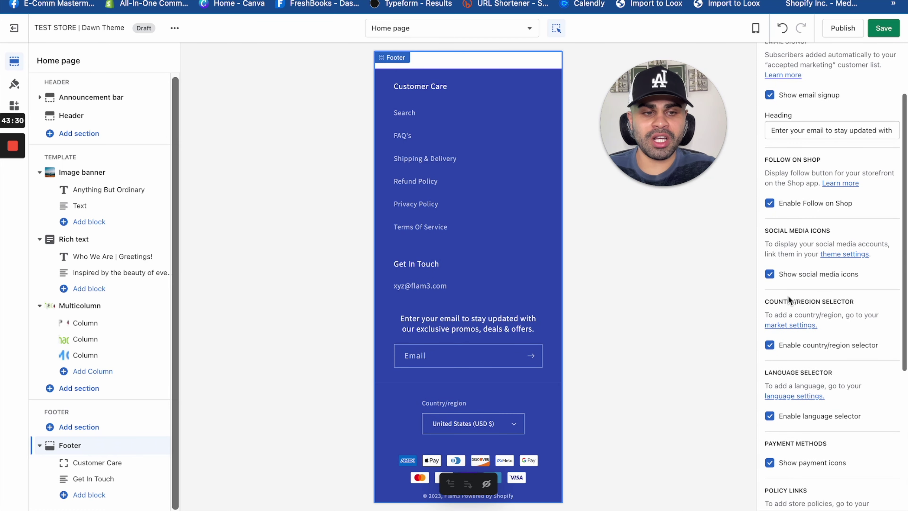
scroll(828, 384, "down", 5)
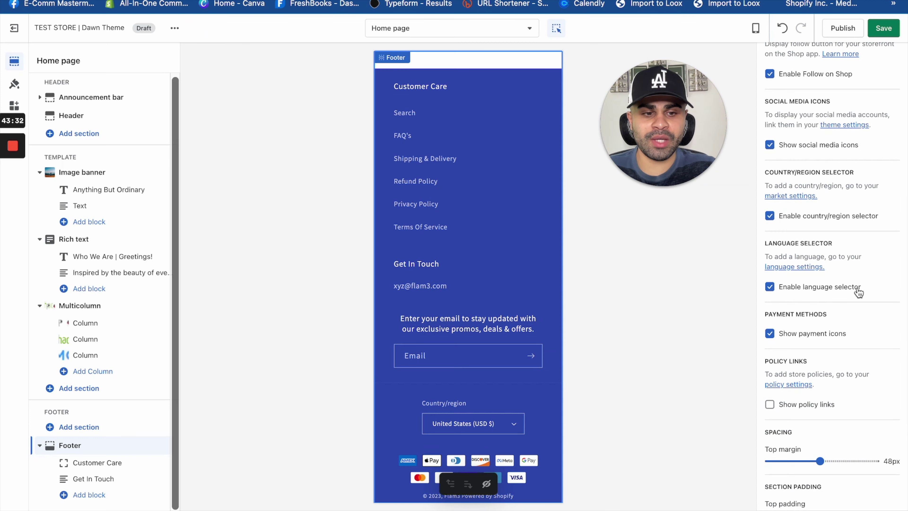
Try showing the policy links in the footer, check the preview, and turn them off again.
scroll(819, 343, "down", 3)
left_click(770, 303)
scroll(479, 378, "up", 4)
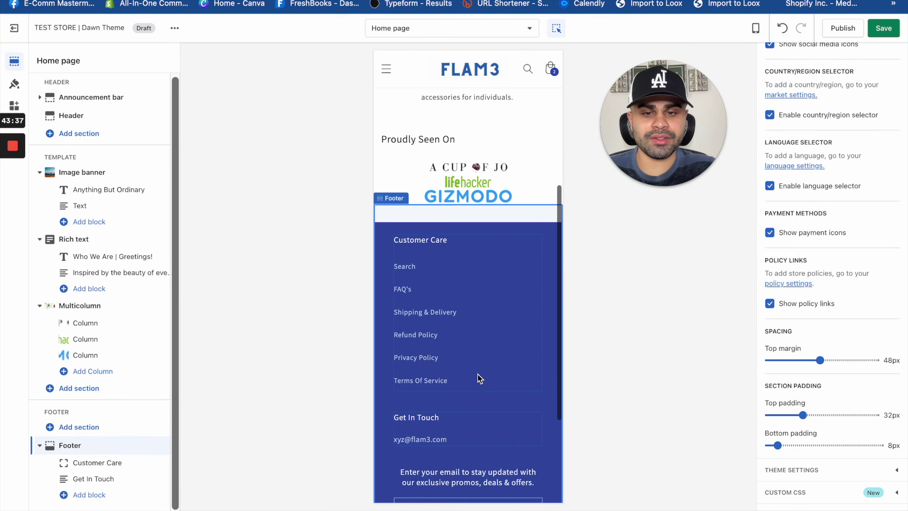
left_click(769, 304)
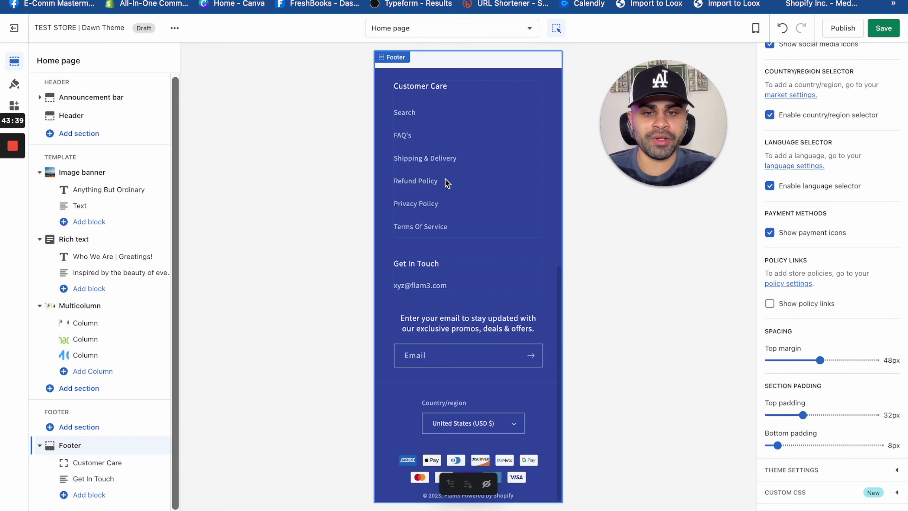
scroll(815, 422, "down", 1)
scroll(547, 326, "up", 2)
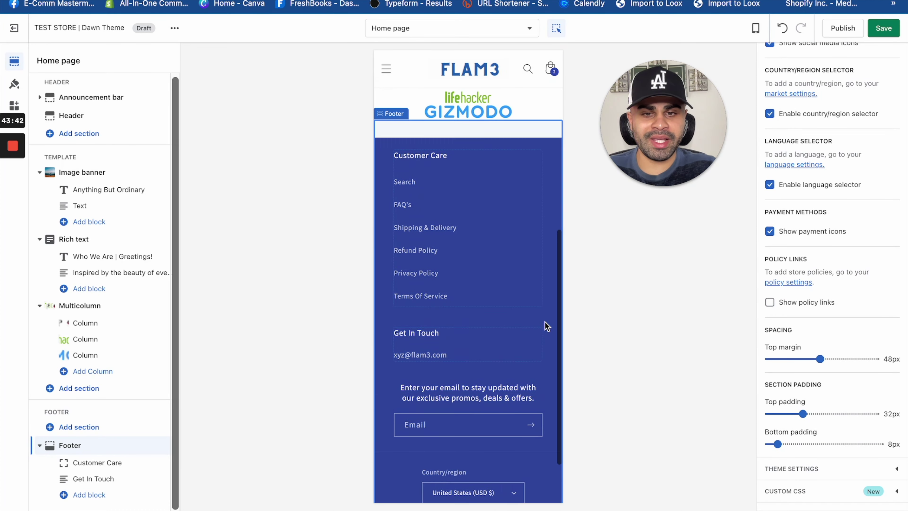
Set the footer's top section padding to 28px.
mouse_move(820, 358)
left_mouse_down()
mouse_move(786, 359)
mouse_move(820, 359)
left_mouse_up()
left_click_drag(803, 414, 773, 414)
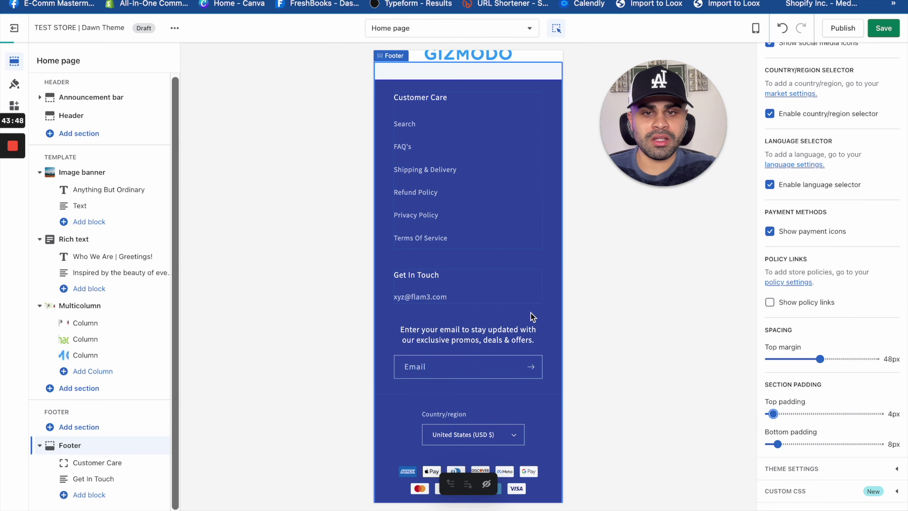
left_click_drag(773, 413, 798, 414)
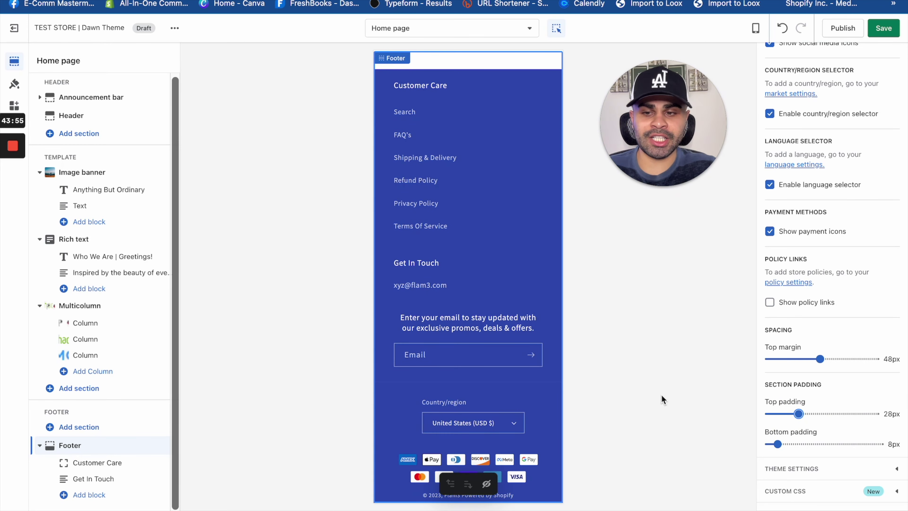
Inspect the footer's Customer Care menu block and the options for changing its assigned menu.
left_click(99, 462)
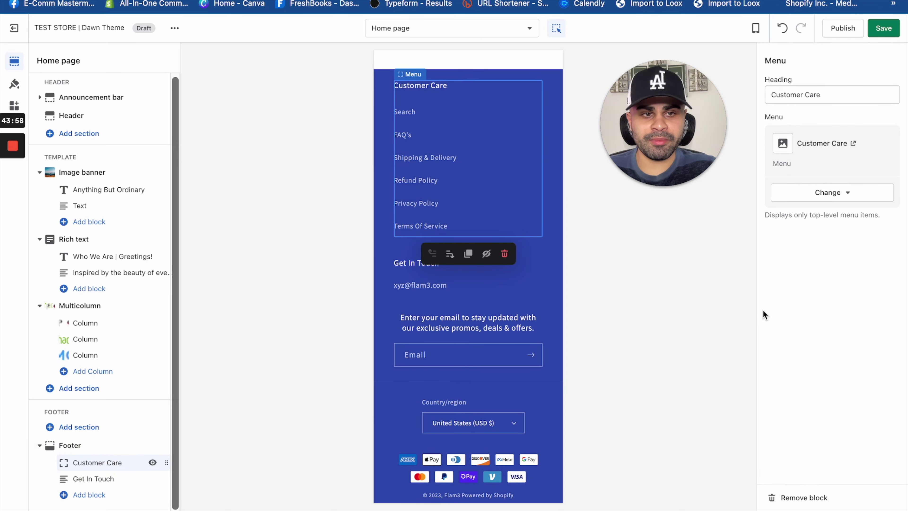
left_click(862, 197)
left_click(848, 215)
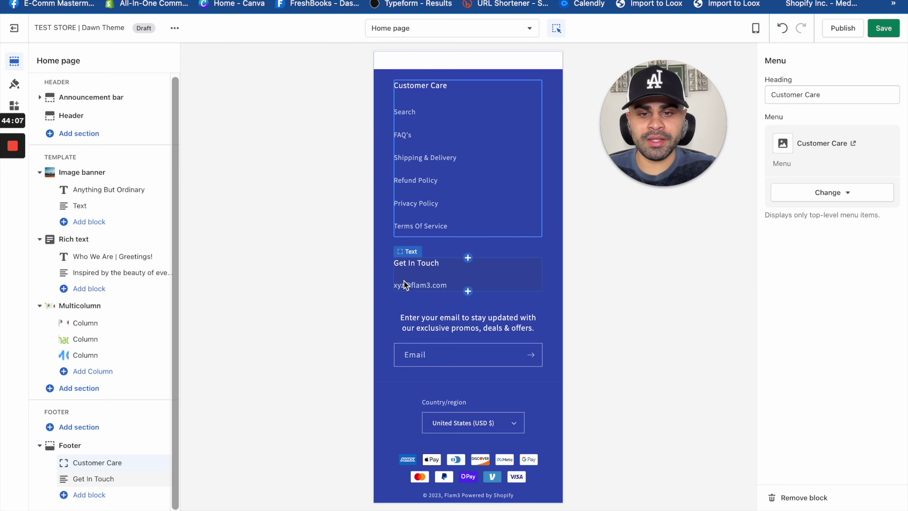
Inspect the footer's Get In Touch text block and the Footer section's settings, including the email signup heading.
left_click(404, 279)
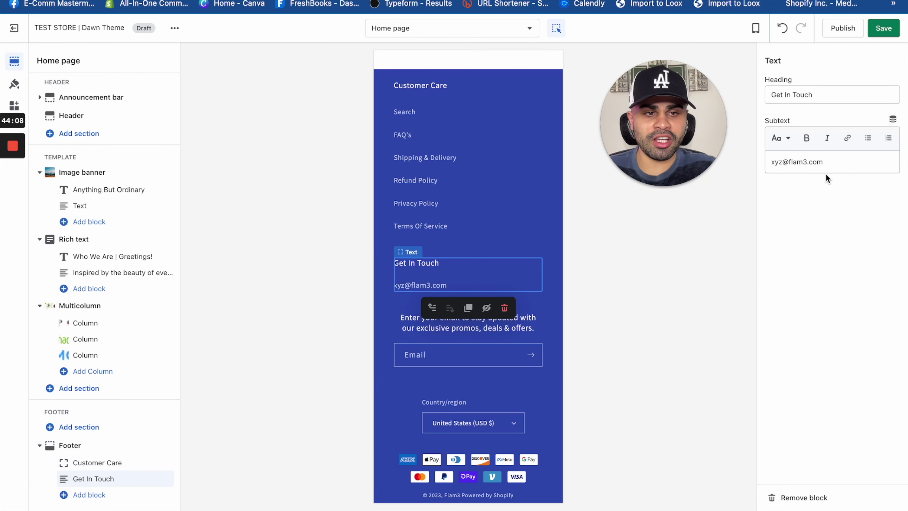
left_click_drag(851, 162, 807, 162)
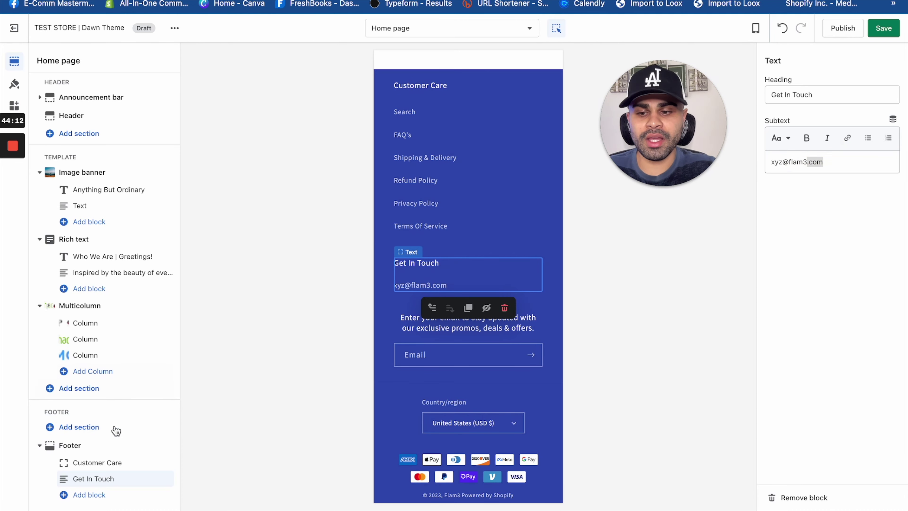
left_click(414, 321)
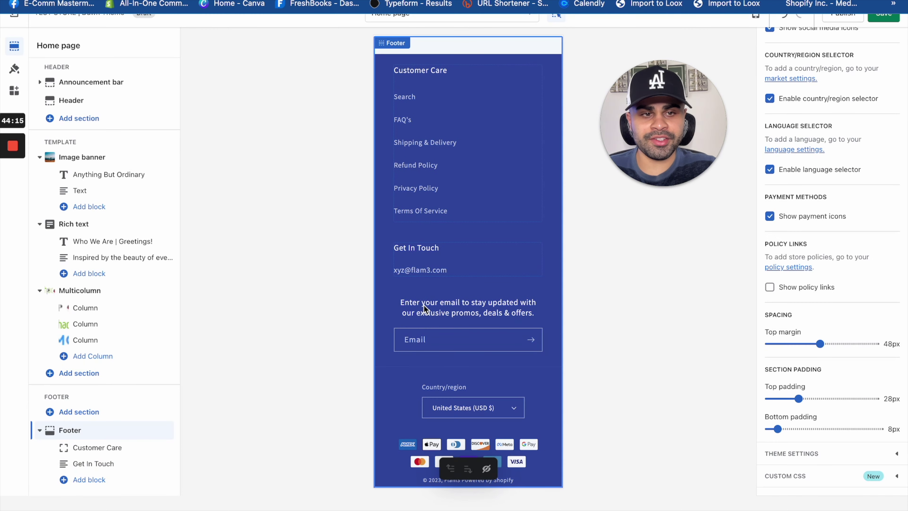
scroll(850, 311, "up", 7)
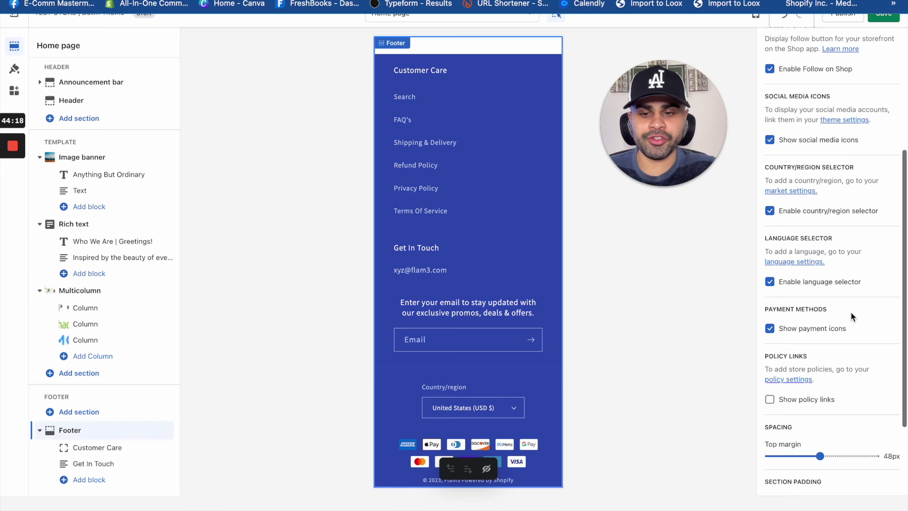
scroll(850, 312, "up", 2)
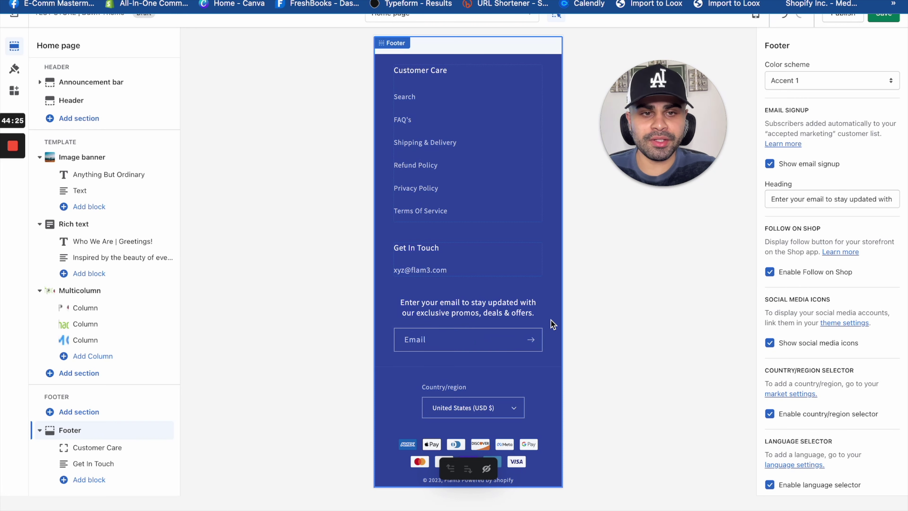
scroll(502, 316, "up", 3)
scroll(529, 314, "down", 3)
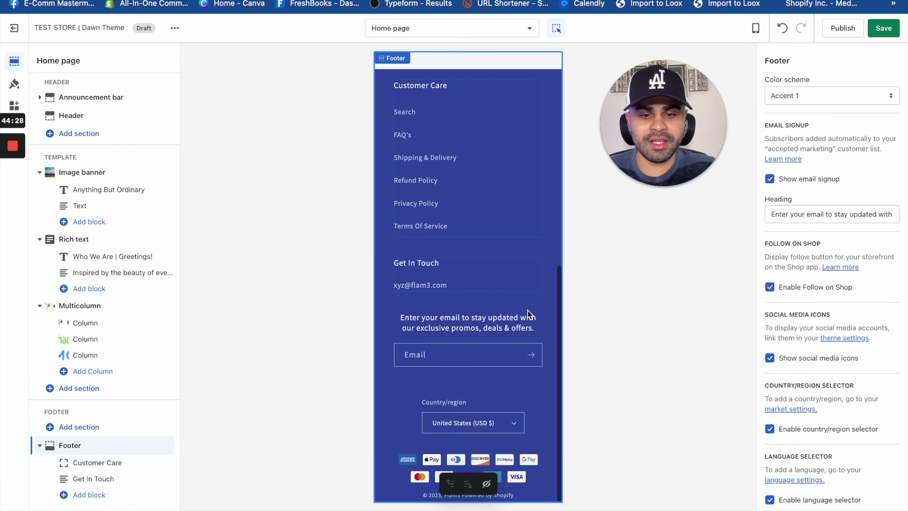
scroll(528, 311, "up", 10)
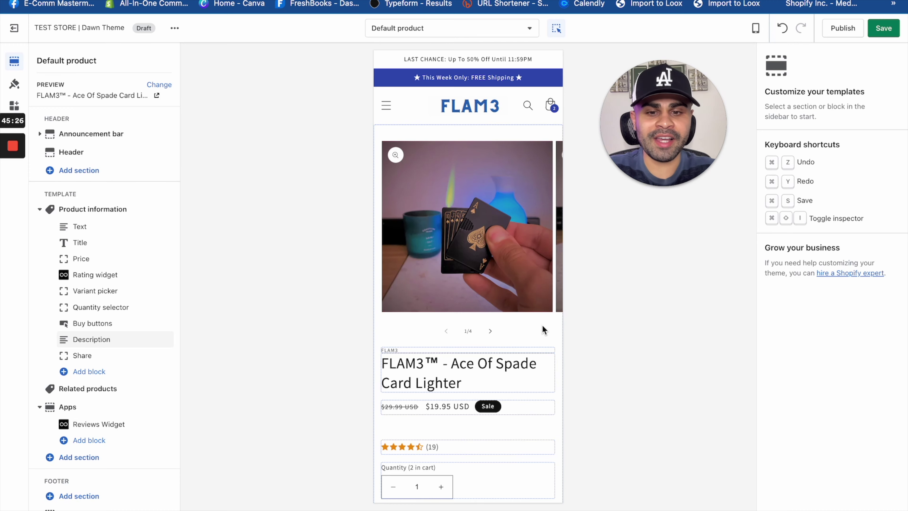
Review the whole Default product page preview, from the product details and description through related products and reviews to the footer.
scroll(542, 330, "down", 10)
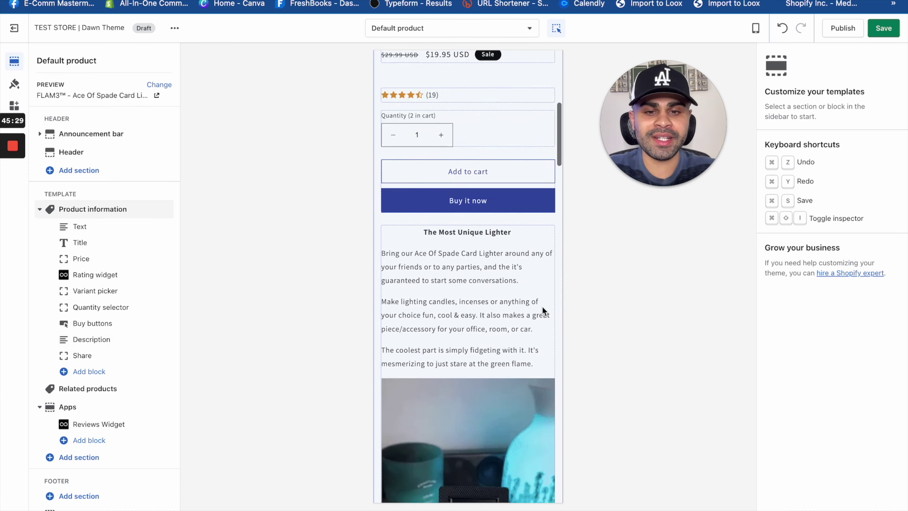
scroll(541, 310, "down", 5)
scroll(542, 295, "down", 15)
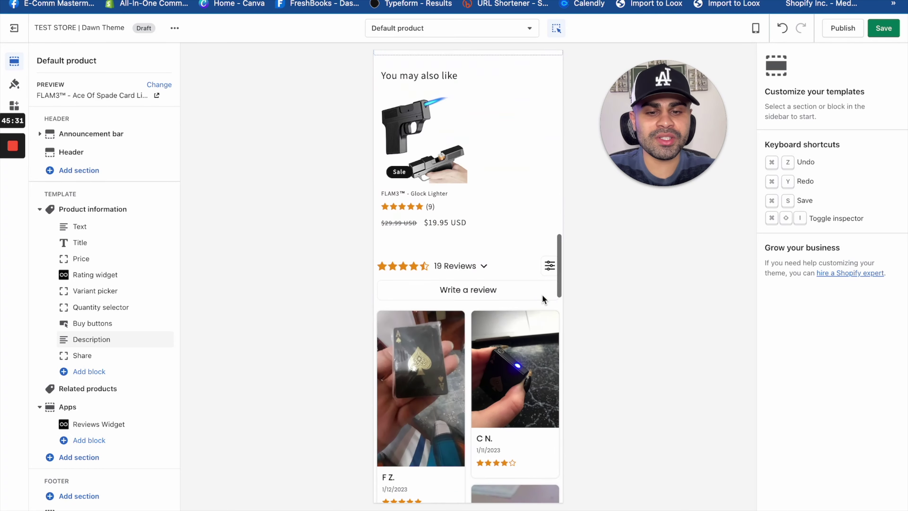
scroll(542, 294, "down", 10)
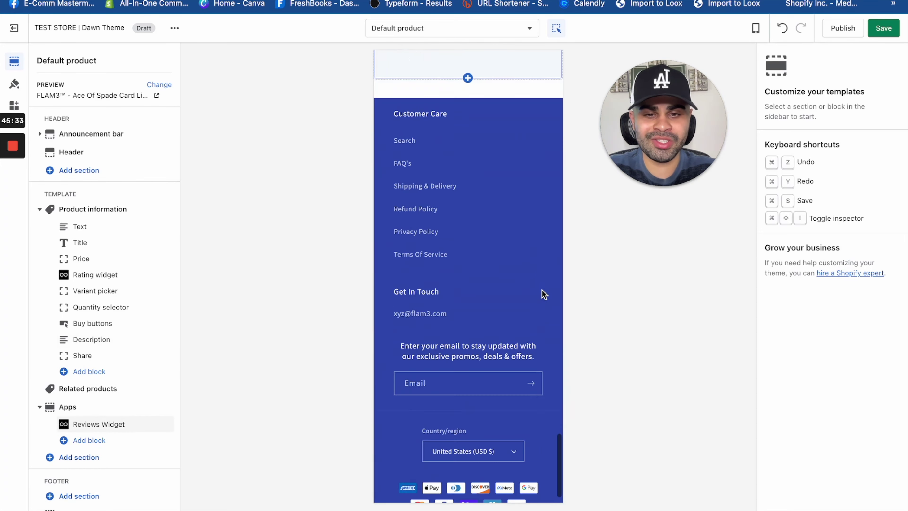
scroll(543, 294, "up", 10)
scroll(542, 295, "up", 10)
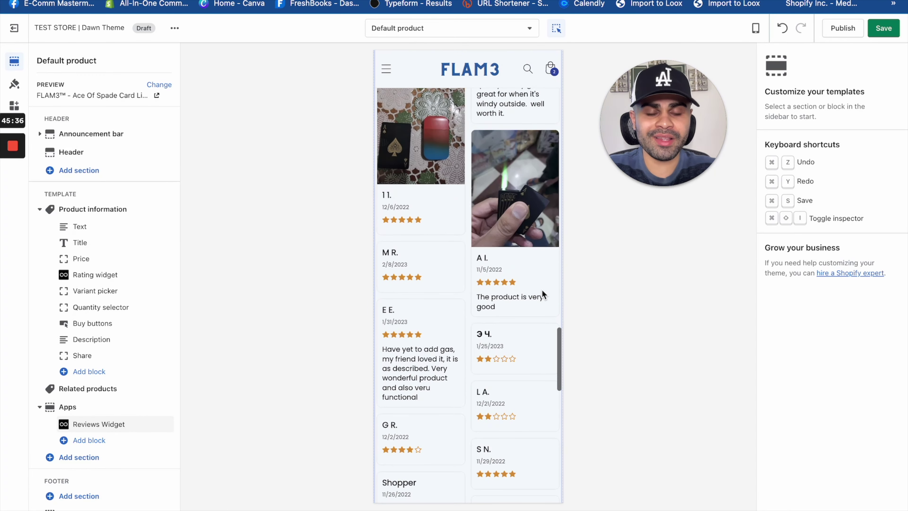
scroll(542, 295, "up", 15)
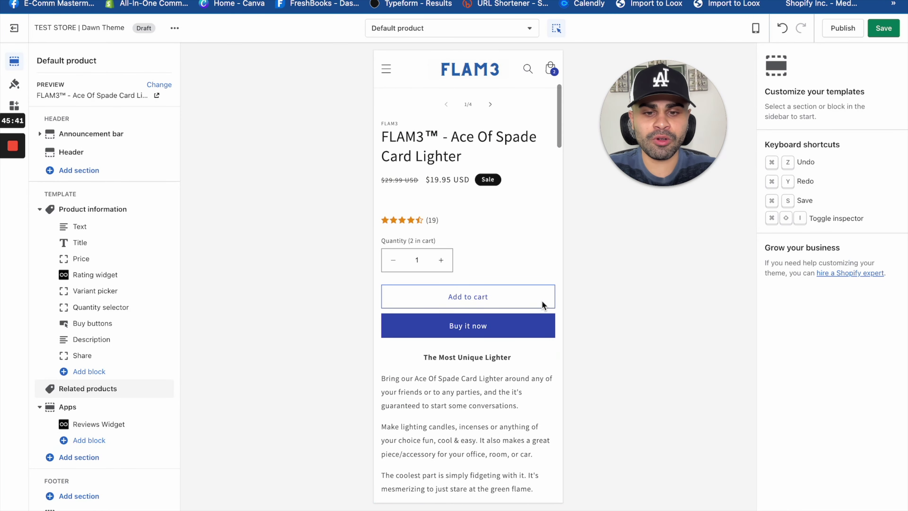
scroll(532, 284, "up", 10)
scroll(532, 288, "up", 1)
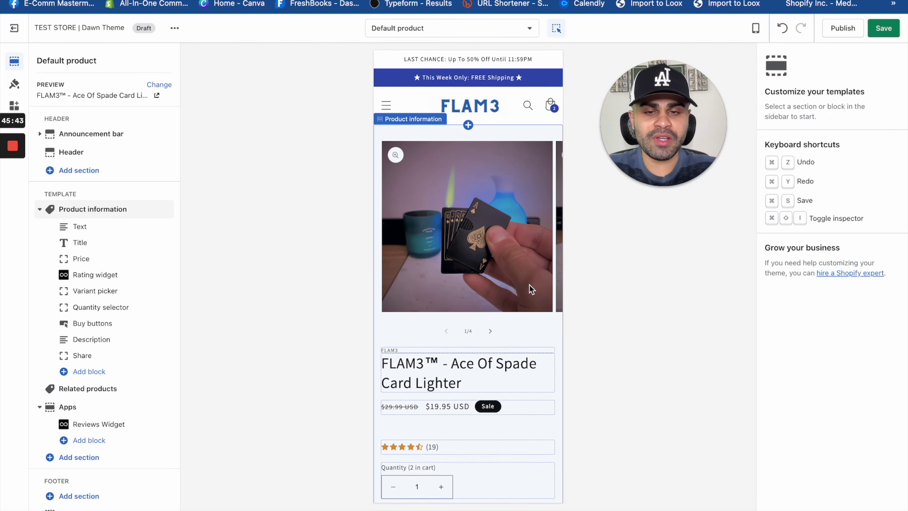
Try hiding the dynamic checkout buttons in the product page's Buy buttons block, save, check the preview, and turn them back on.
scroll(532, 289, "down", 5)
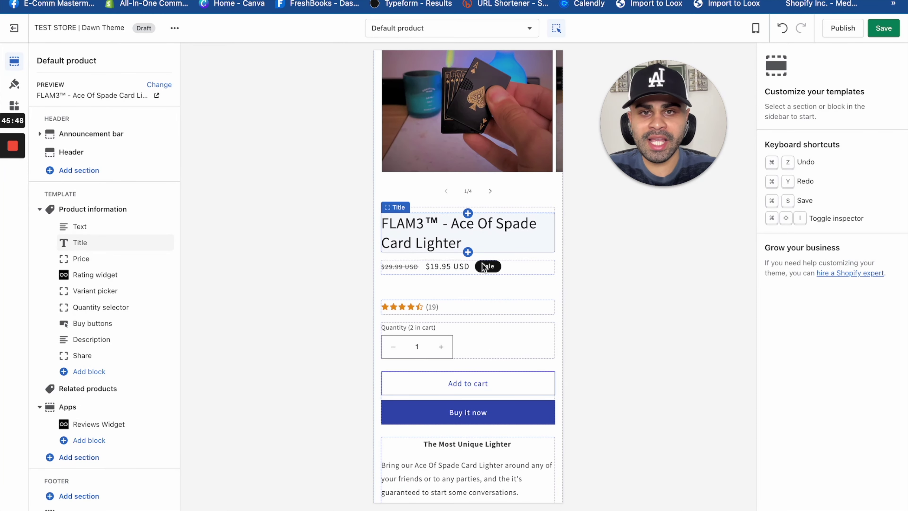
scroll(526, 323, "down", 3)
left_click(524, 323)
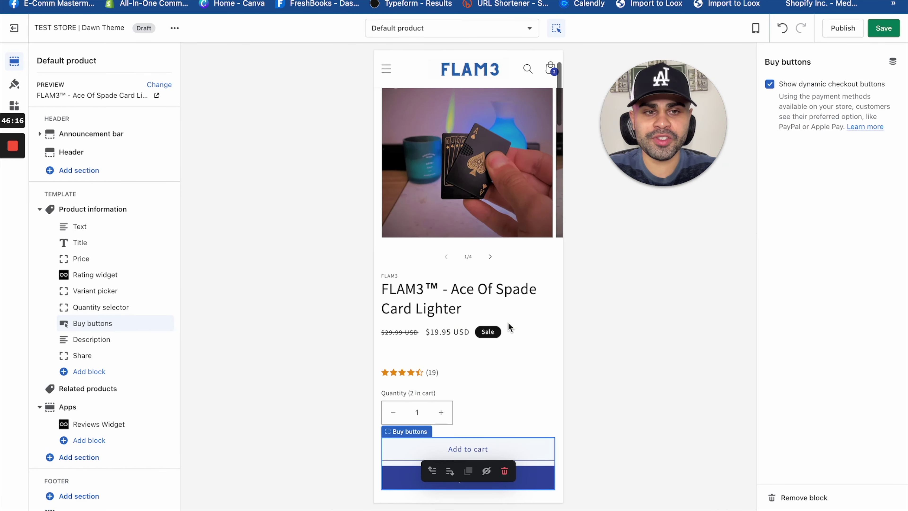
left_click(770, 84)
left_click(884, 30)
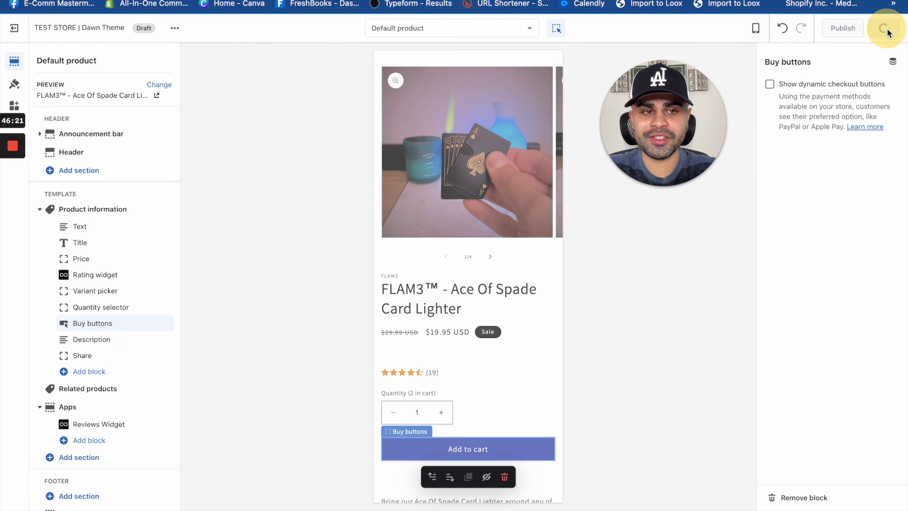
scroll(518, 388, "down", 3)
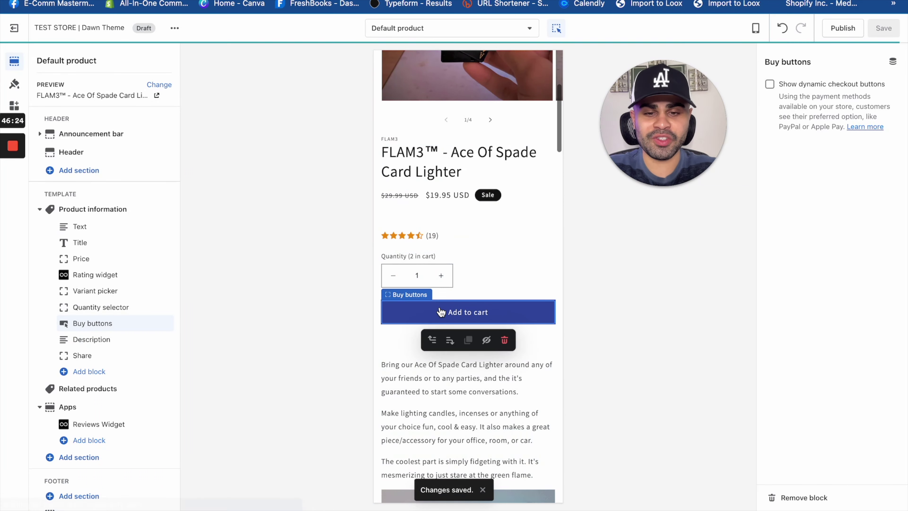
left_click(770, 84)
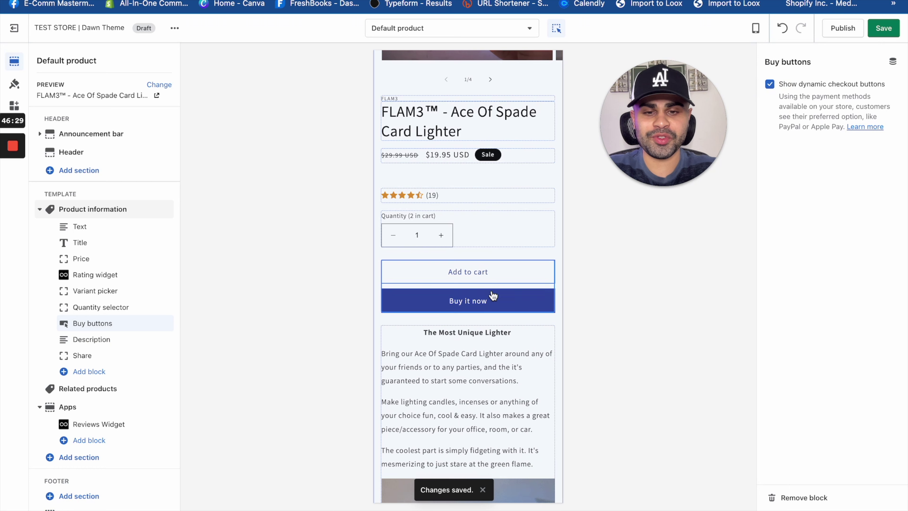
Test adding the Ace Of Spade Card Lighter to the cart in the preview, and return to its product page from the cart.
left_click(490, 300)
left_click(478, 273)
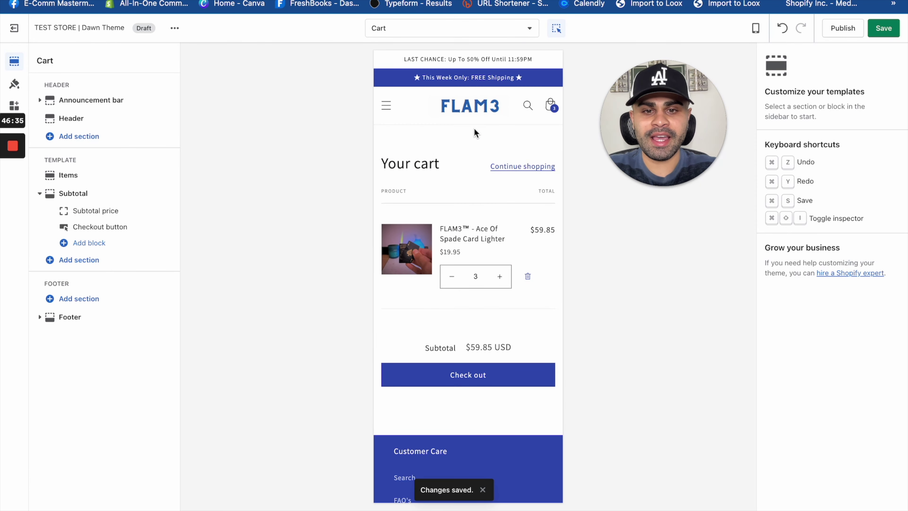
left_click(471, 240)
left_click(471, 240)
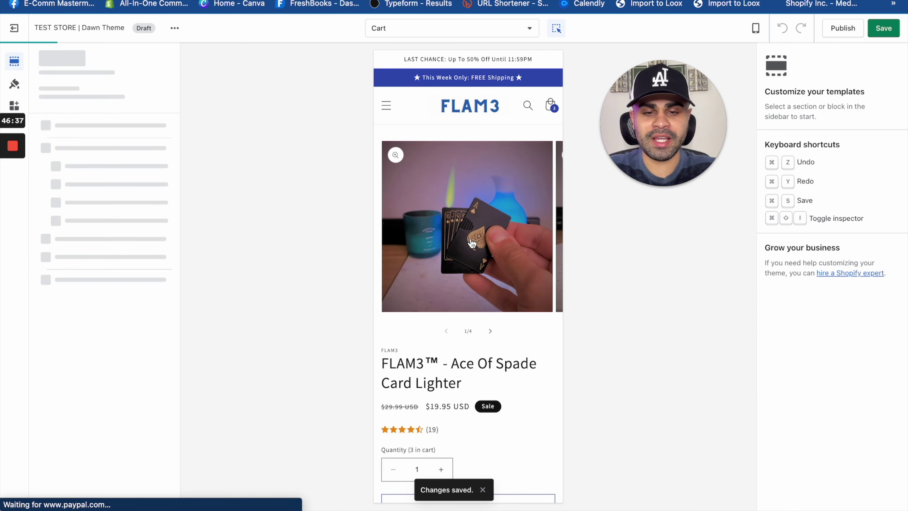
left_click(471, 246)
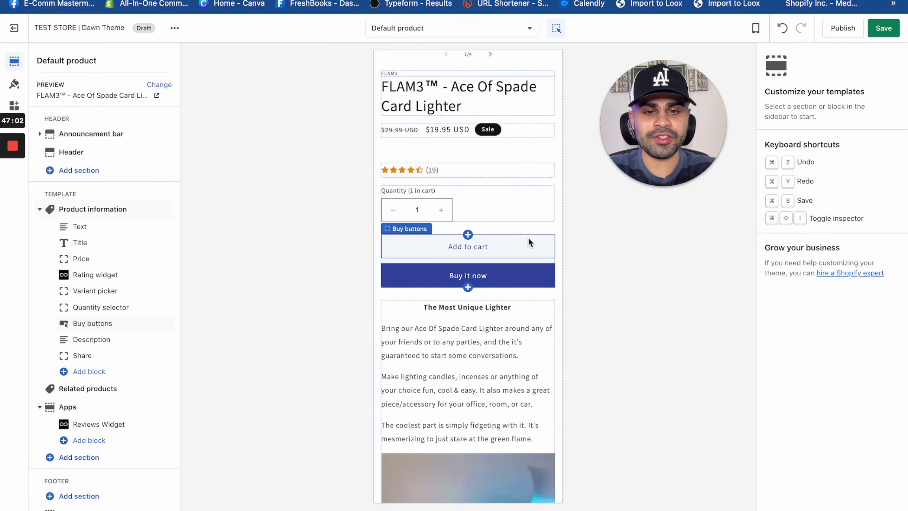
Add the Ace Of Spade Card Lighter to the preview cart again and reduce its cart quantity to 1.
left_click(527, 228)
left_click(521, 453)
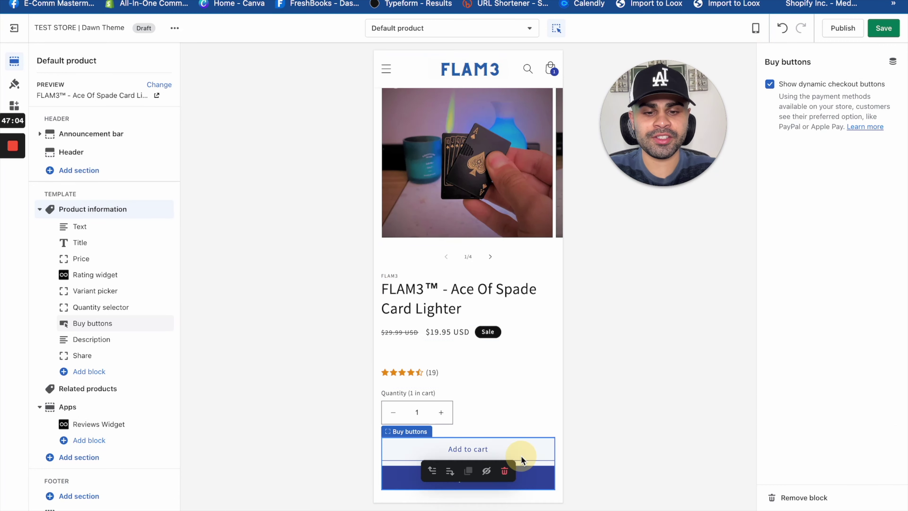
left_click(543, 272)
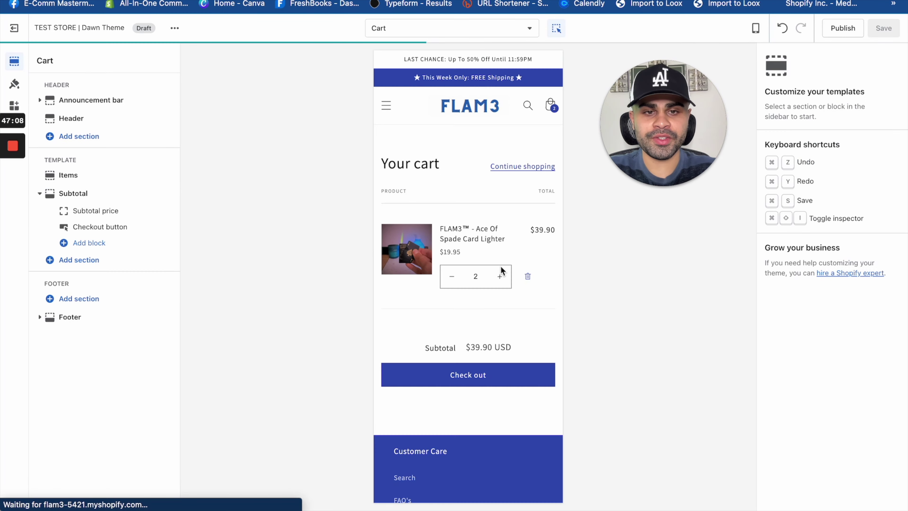
left_click(455, 284)
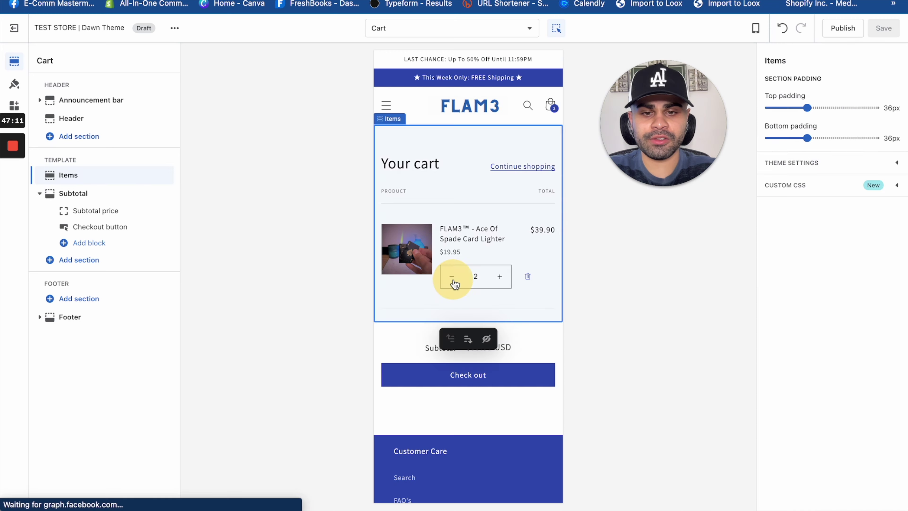
left_click(452, 276)
Proceed from the cart to checkout and review the payment page's contact, tip, payment method and billing address sections.
left_click(488, 376)
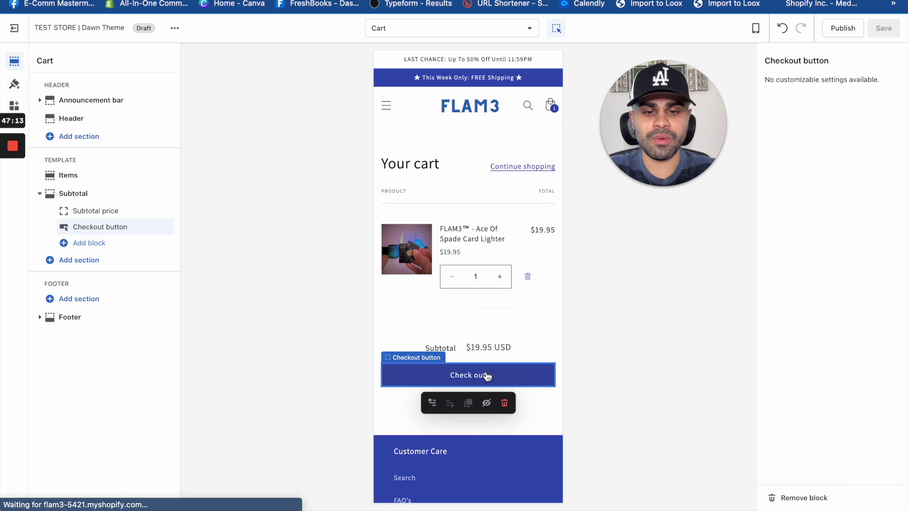
left_click(488, 375)
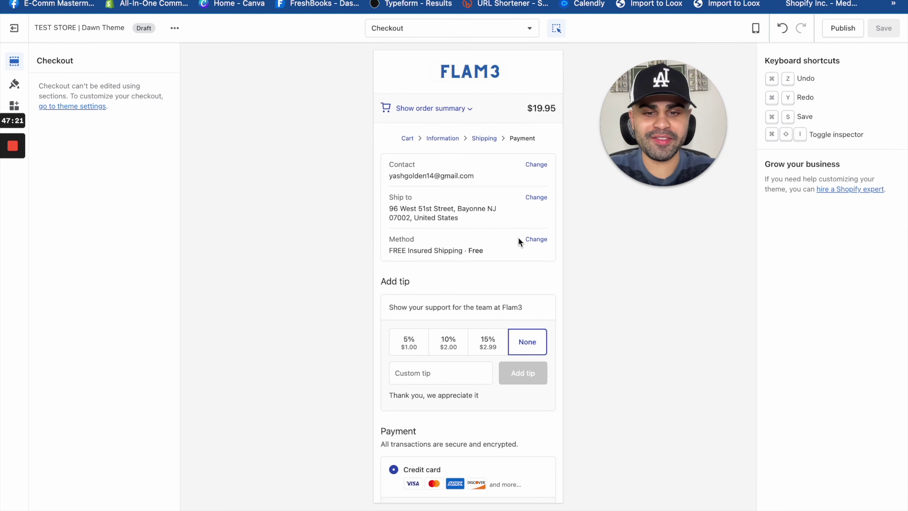
scroll(519, 287, "down", 5)
scroll(519, 299, "down", 5)
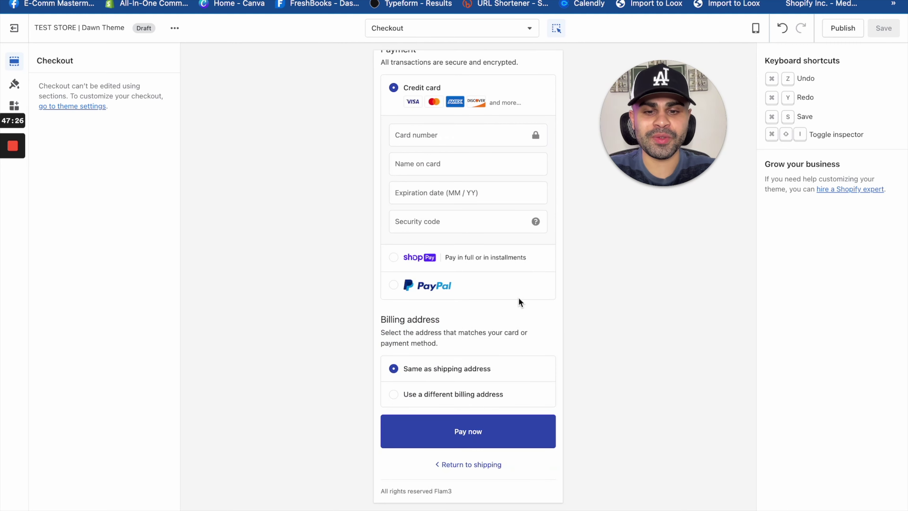
scroll(519, 300, "up", 10)
Return to the checkout's shipping stage, choose Priority Expedited Shipping and continue to payment.
left_click(485, 140)
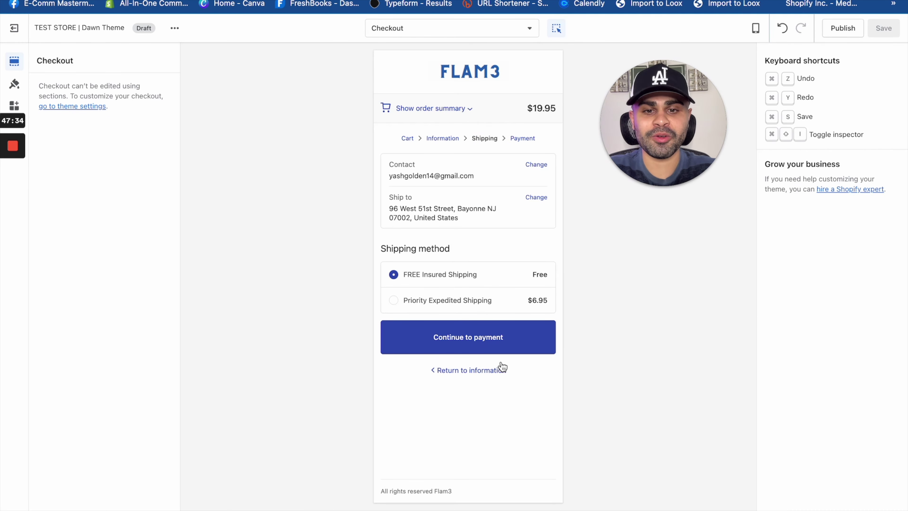
left_click(394, 301)
left_click(438, 351)
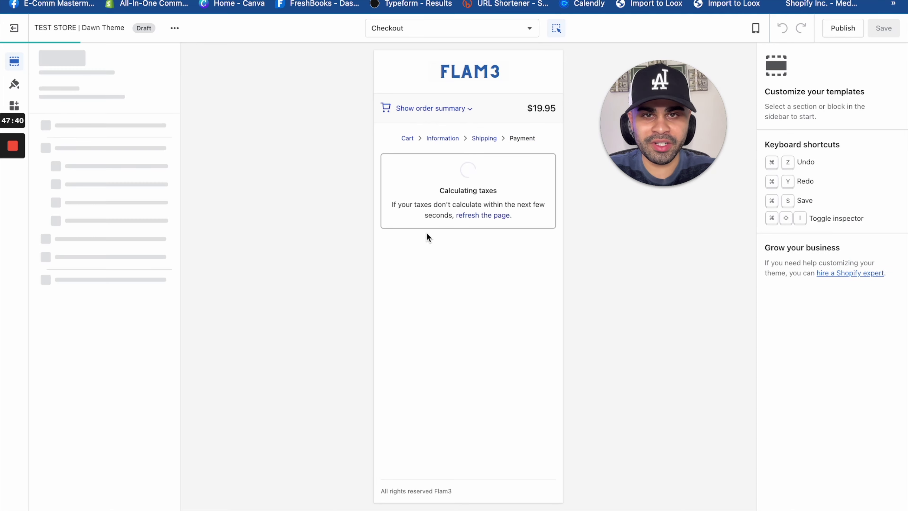